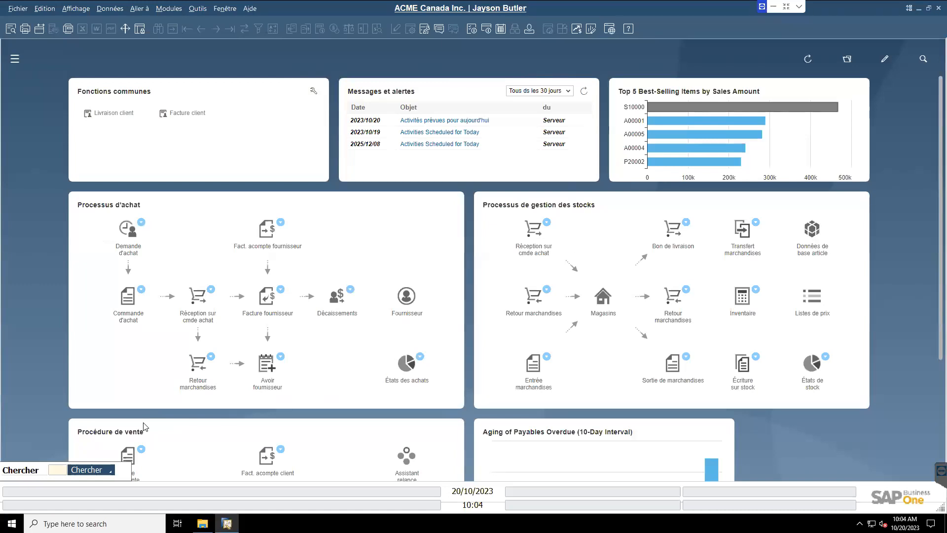
# Open the Data Transfer Workbench Templates folder from the installed SAP Business One programs
pyautogui.click(11, 523)
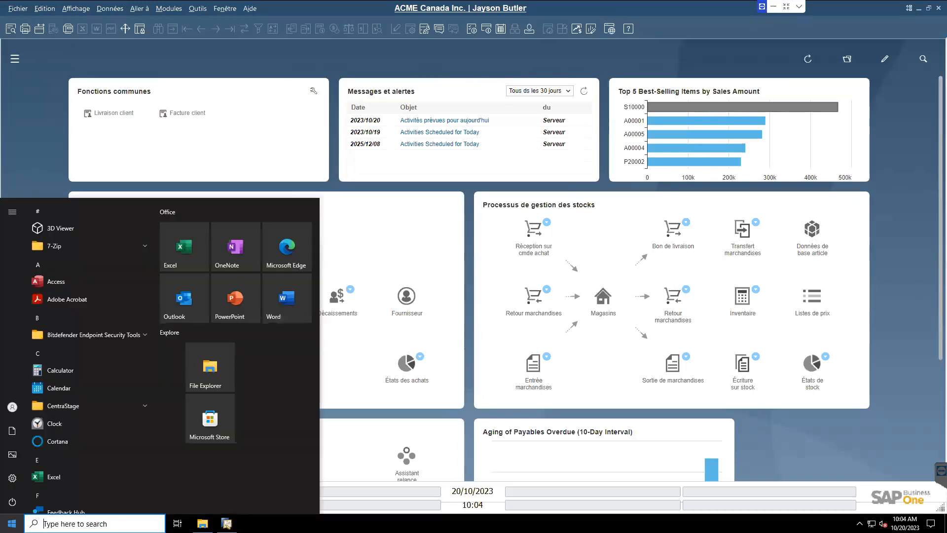
pyautogui.scroll(-5, 82, 435)
pyautogui.scroll(-6, 84, 417)
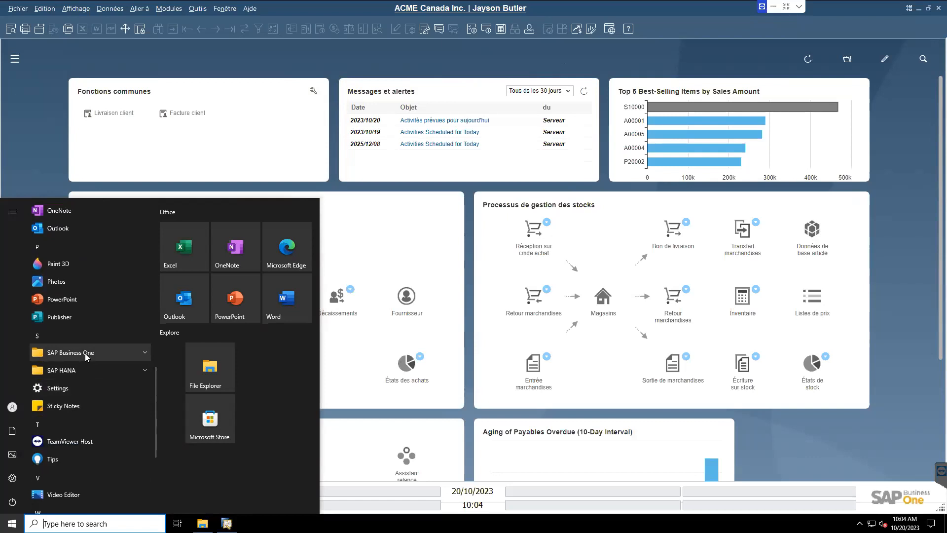
pyautogui.click(85, 354)
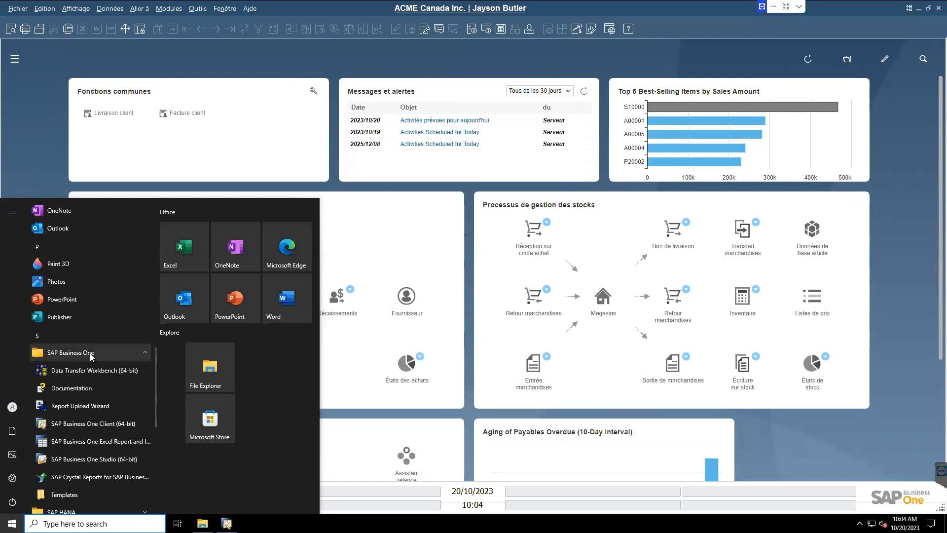
pyautogui.scroll(-3, 91, 356)
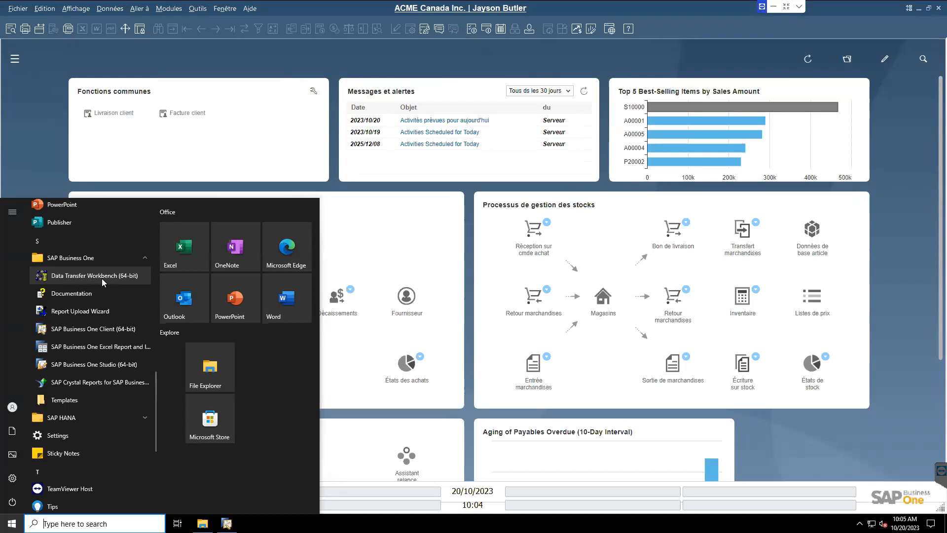
pyautogui.click(63, 404)
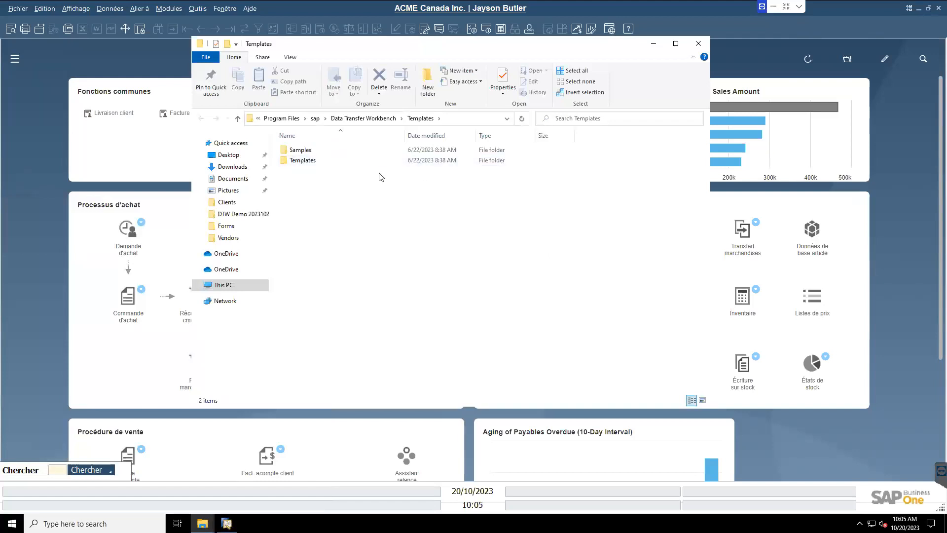
# View the categories inside the Samples folder, go back up and open the inner Templates folder
pyautogui.click(302, 150)
pyautogui.doubleClick(302, 150)
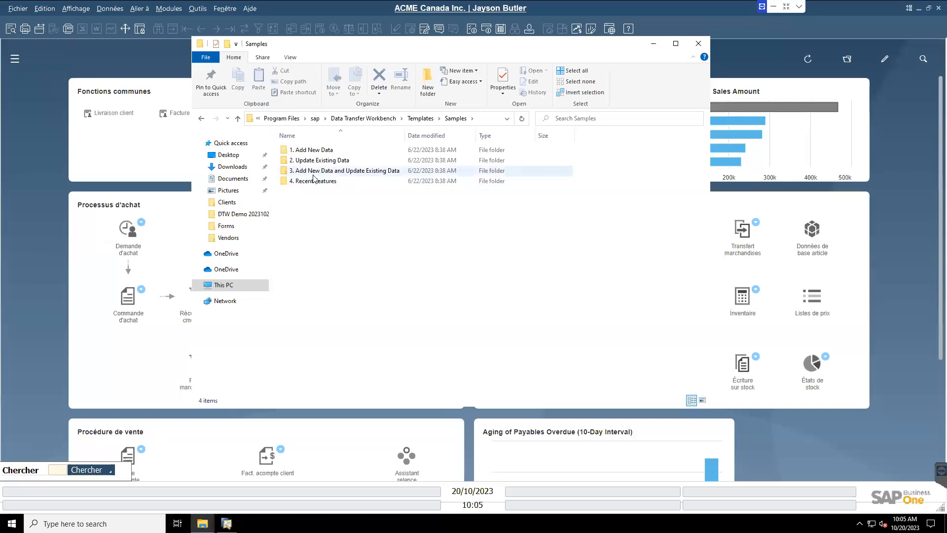
pyautogui.click(420, 118)
pyautogui.doubleClick(314, 161)
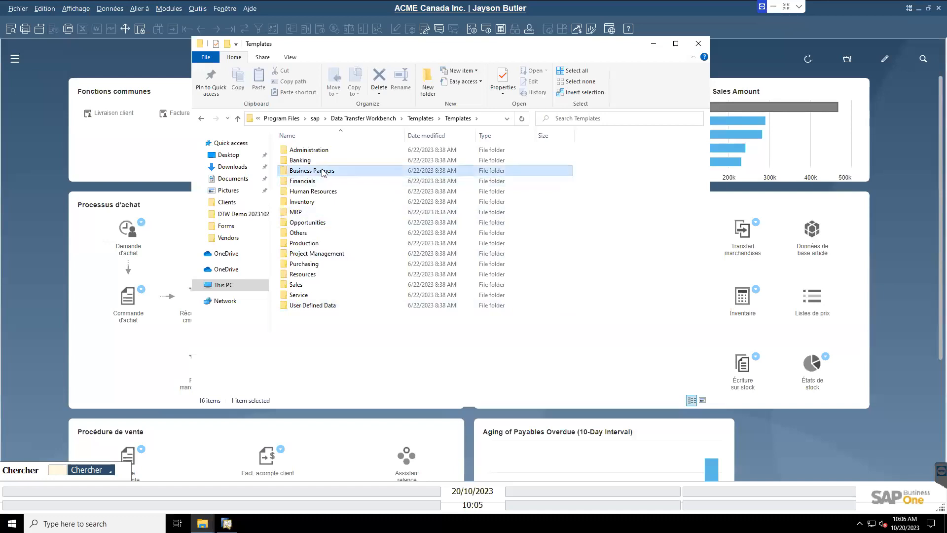
# Examine the Business Partner Master Data template files under Business Partners and return to the Templates folder
pyautogui.doubleClick(323, 171)
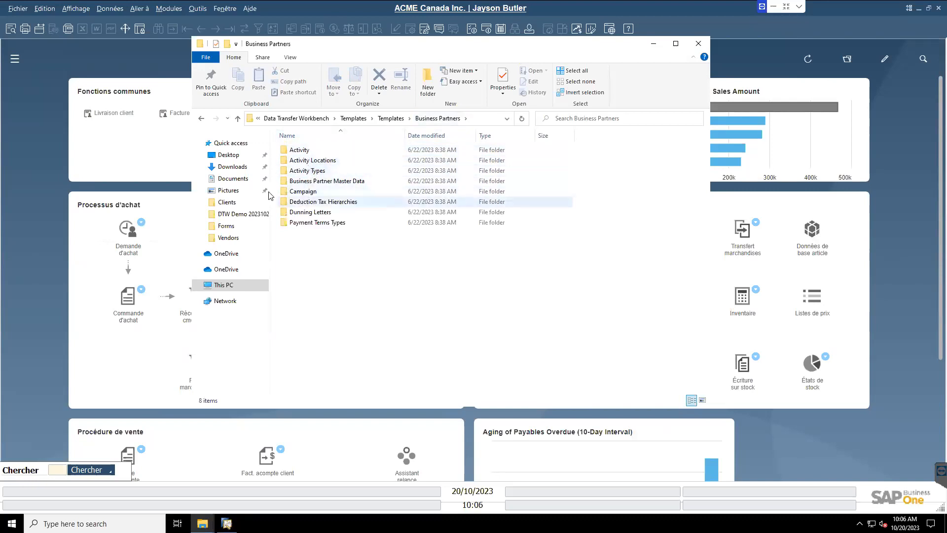
pyautogui.doubleClick(342, 181)
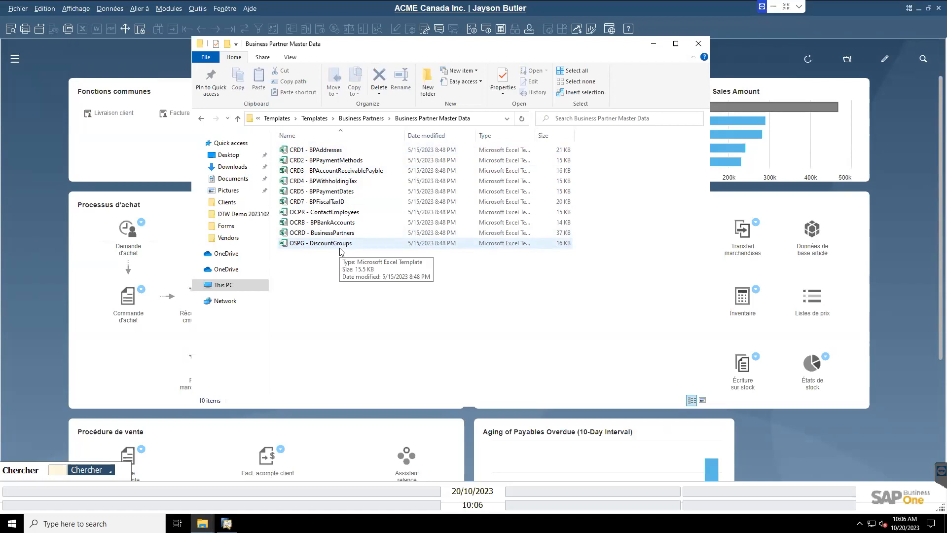
pyautogui.click(373, 122)
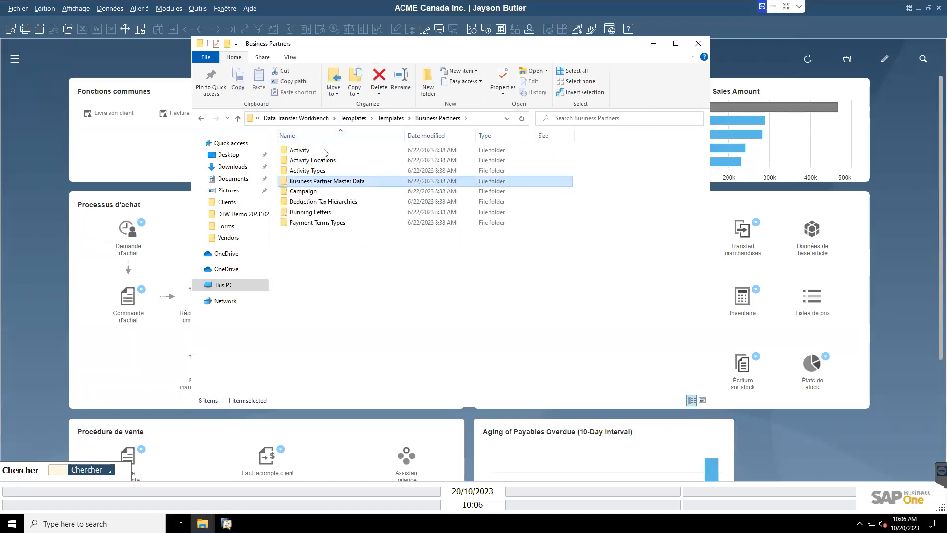
pyautogui.click(391, 118)
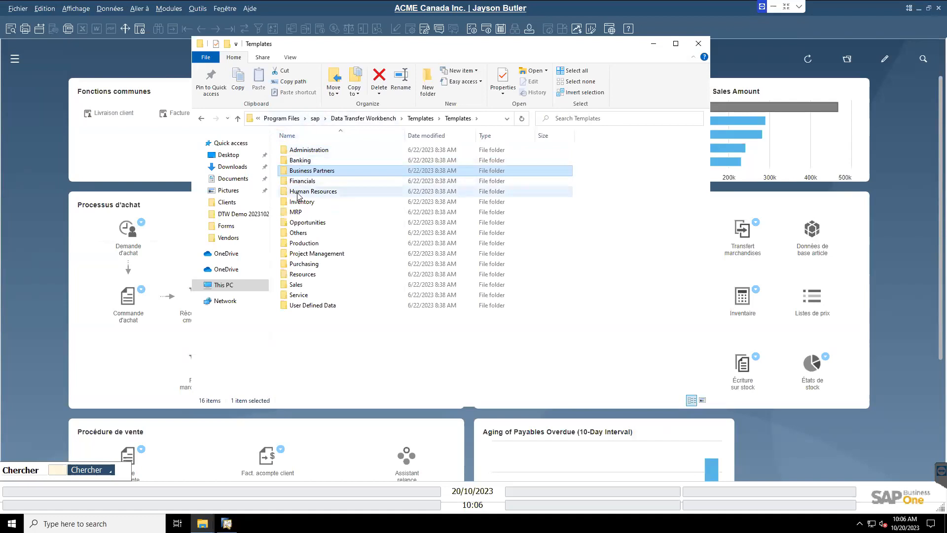
# Open the Purchase Order template folder under Purchasing and move its window lower on the screen
pyautogui.doubleClick(303, 264)
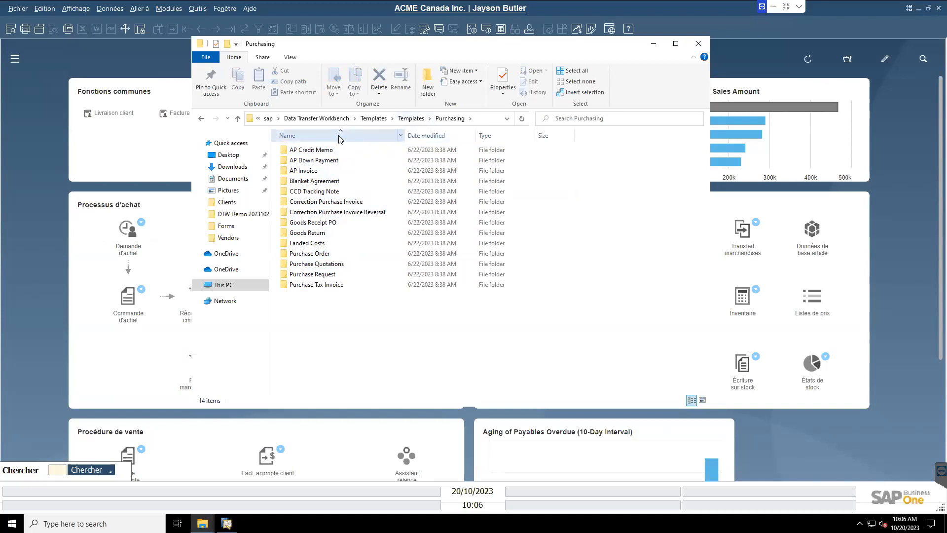
pyautogui.doubleClick(311, 254)
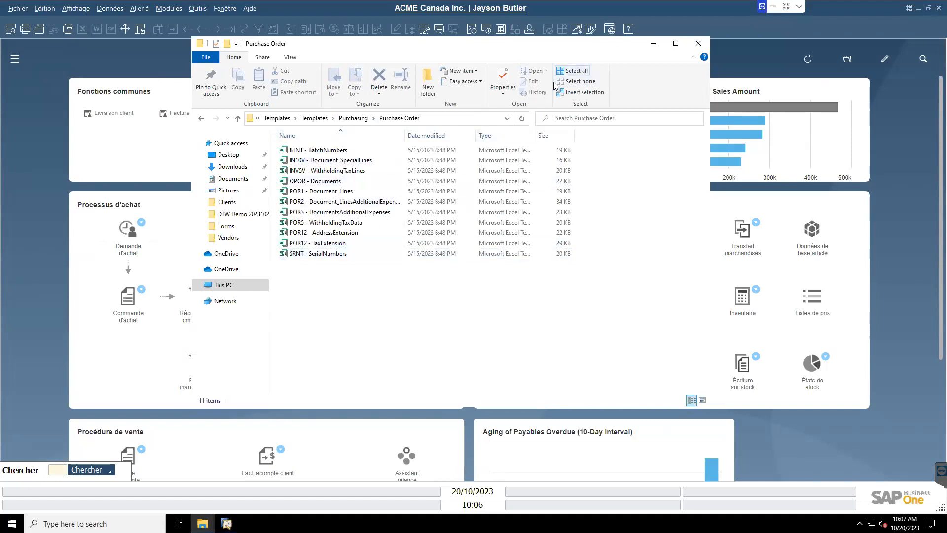
pyautogui.moveTo(588, 49); pyautogui.dragTo(602, 105)
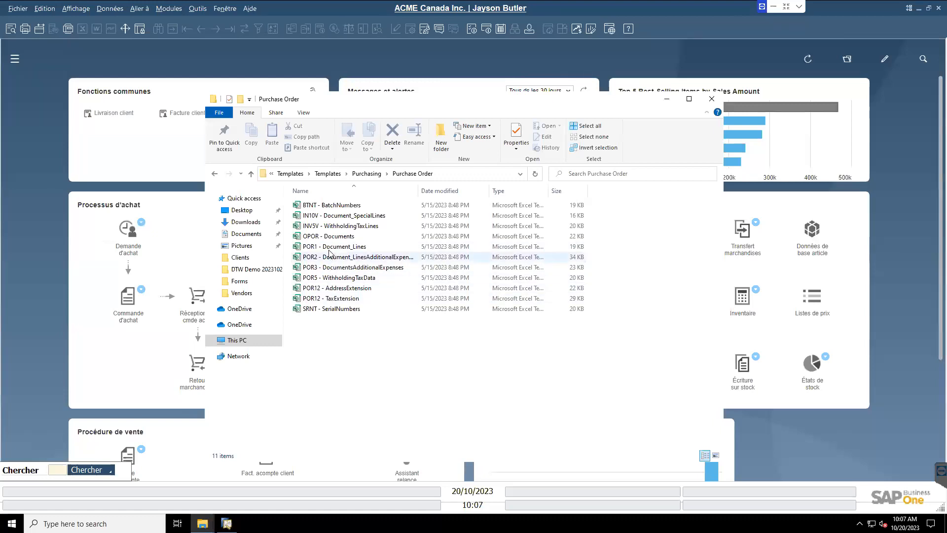
# Open the OPOR - Documents template in Excel despite the format warning, review its header columns and minimise the workbook
pyautogui.doubleClick(326, 236)
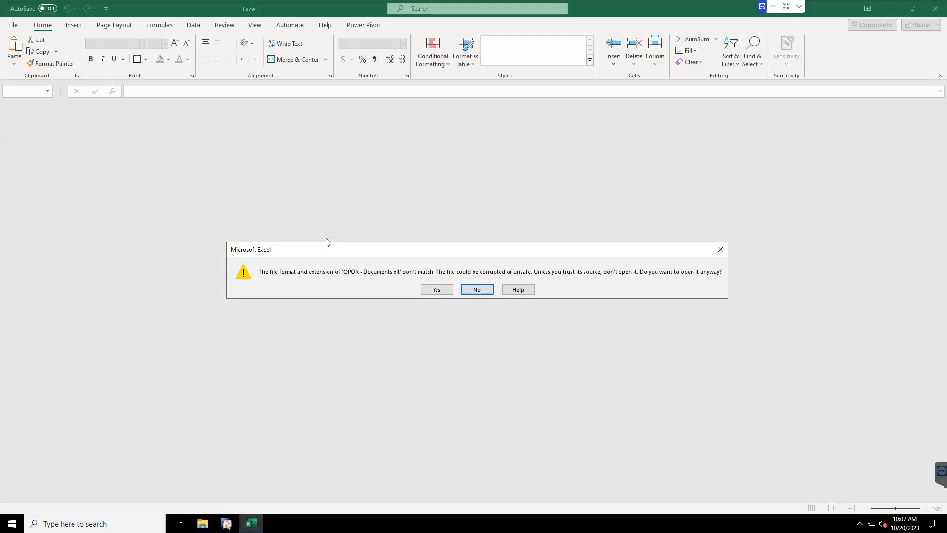
pyautogui.click(434, 293)
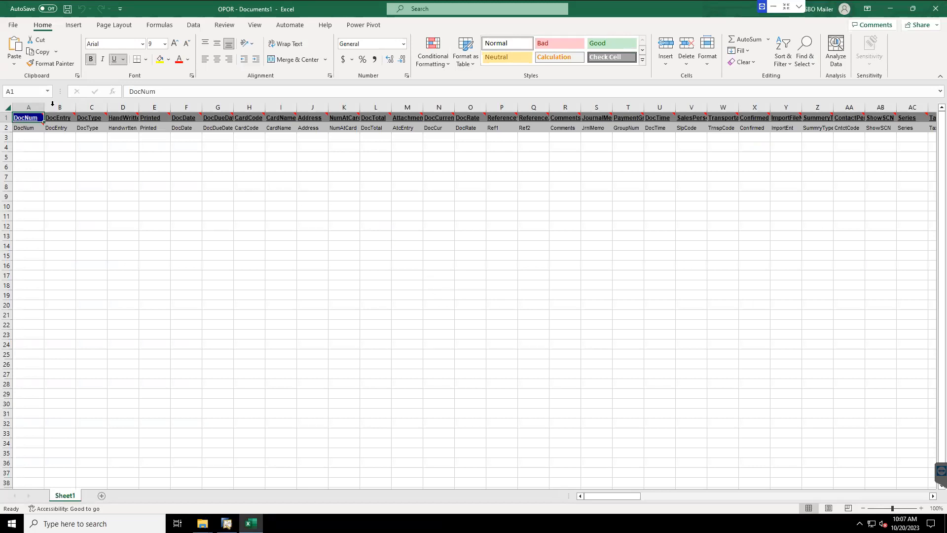
pyautogui.moveTo(599, 496); pyautogui.dragTo(572, 499)
pyautogui.click(251, 523)
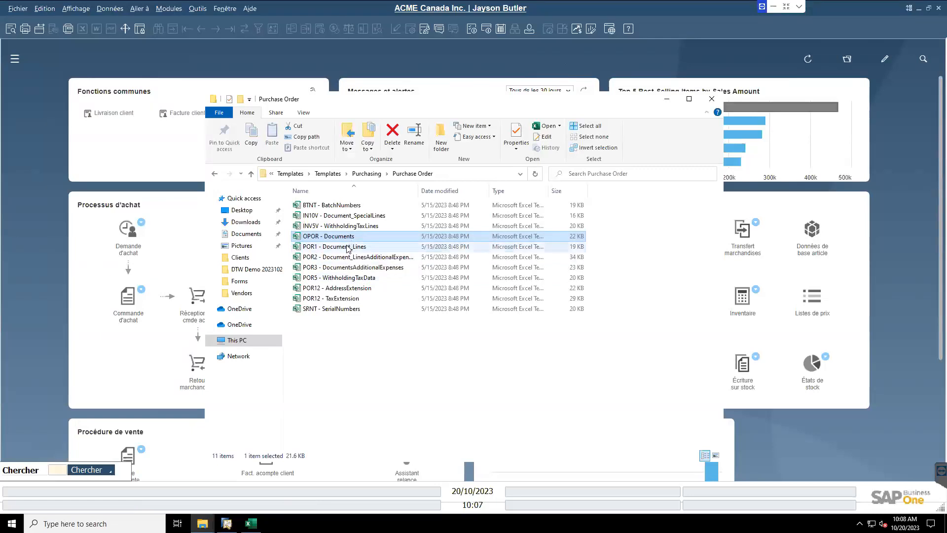
# Open the POR1 - Document_Lines template in Excel despite the format warning and shift its window slightly to view the line columns
pyautogui.doubleClick(324, 247)
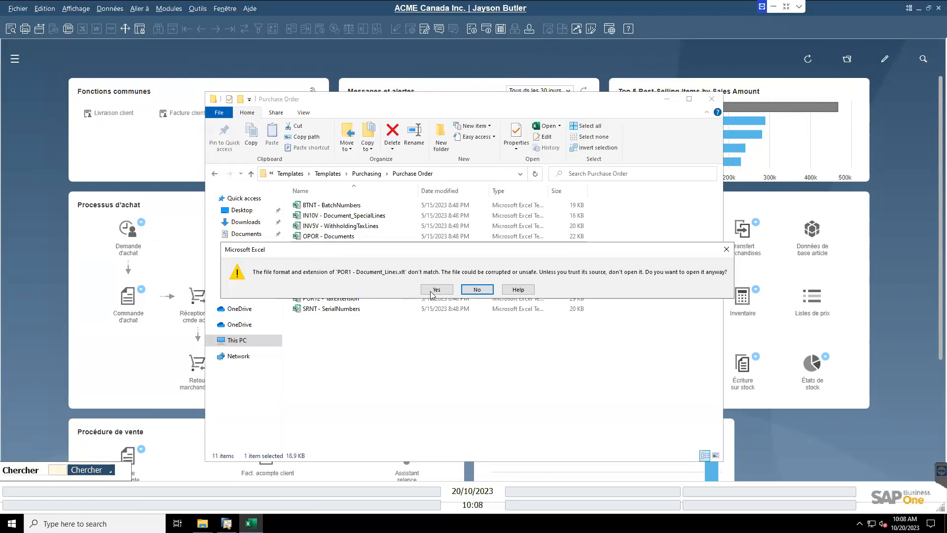
pyautogui.click(436, 289)
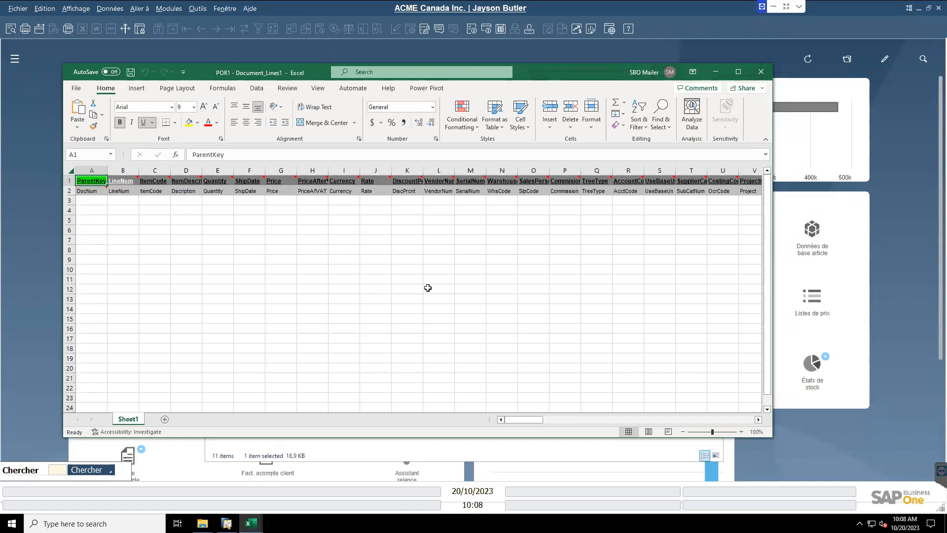
pyautogui.moveTo(581, 77); pyautogui.dragTo(592, 66)
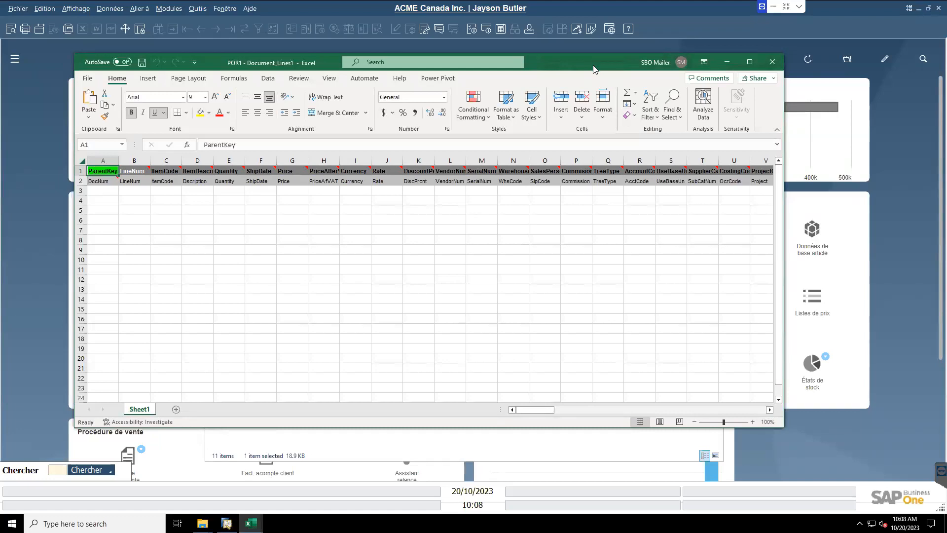
# Switch to SAP Business One, open the Commande fournisseur form under Achats and display the last purchase order
pyautogui.click(16, 61)
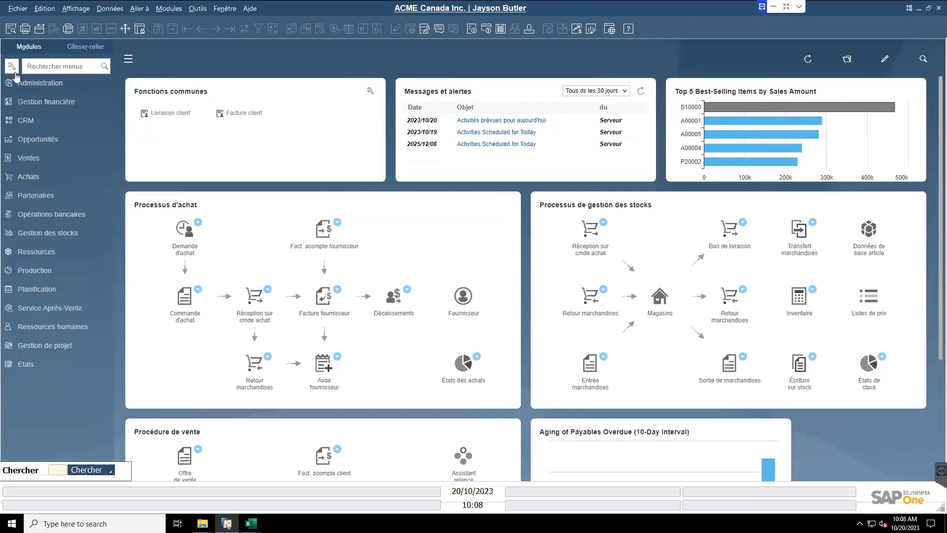
pyautogui.click(69, 10)
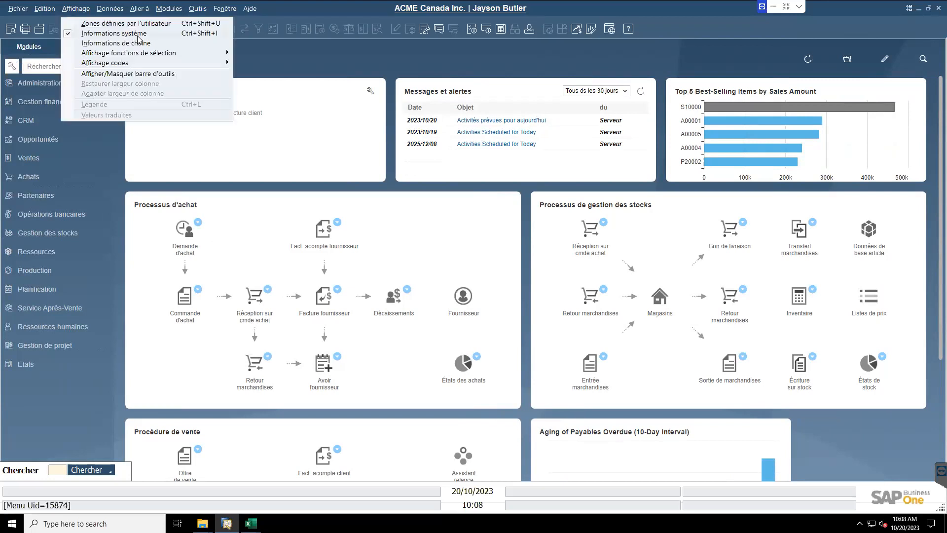
pyautogui.click(341, 64)
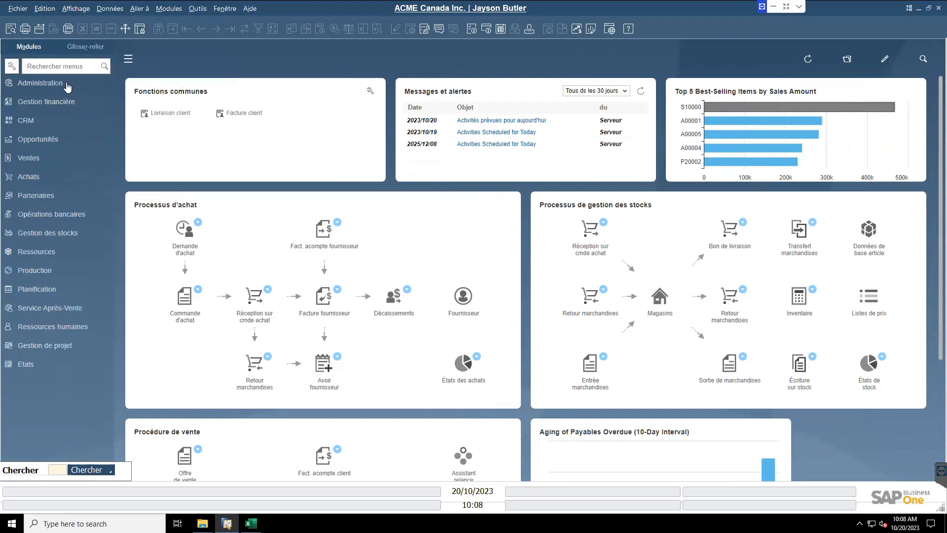
pyautogui.click(34, 177)
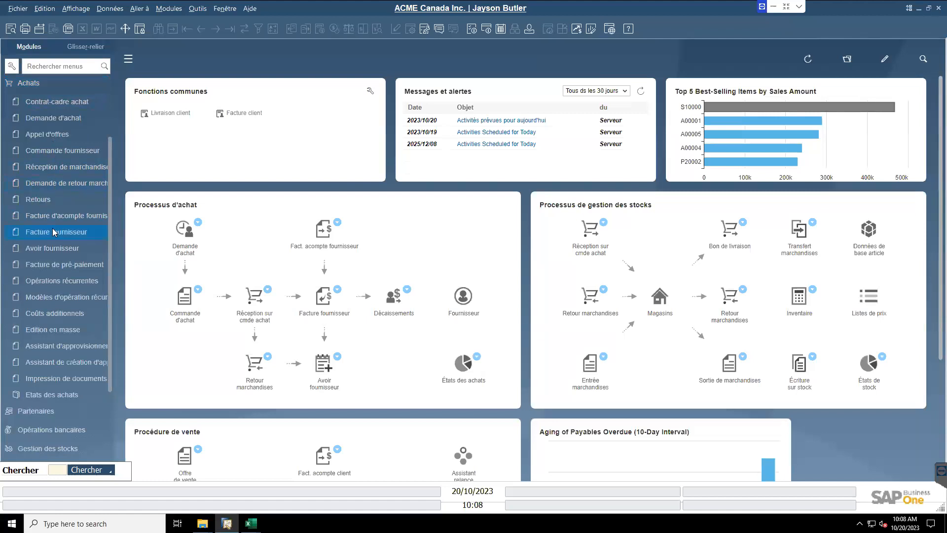
pyautogui.click(57, 150)
pyautogui.click(202, 30)
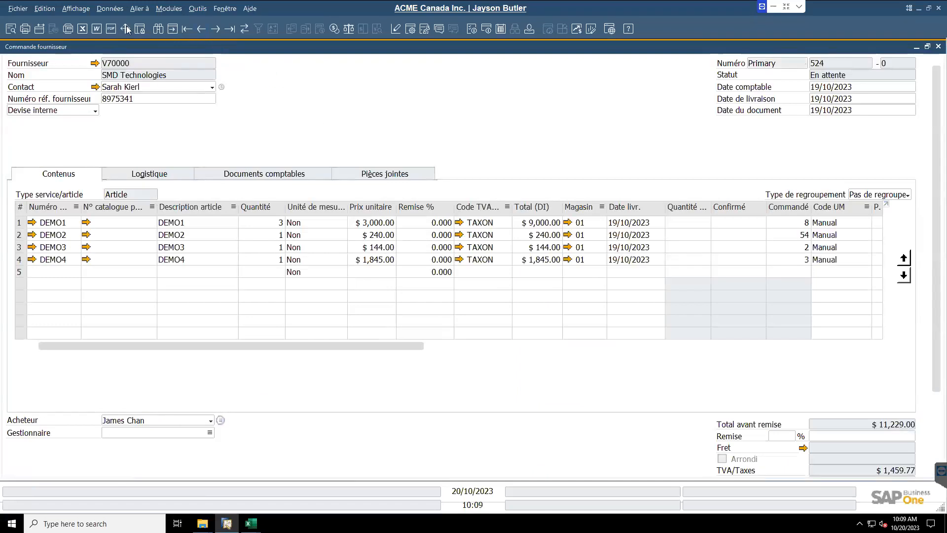
# Check that Informations système is enabled, examine the database field names of the purchase order fields and minimise the form
pyautogui.click(76, 8)
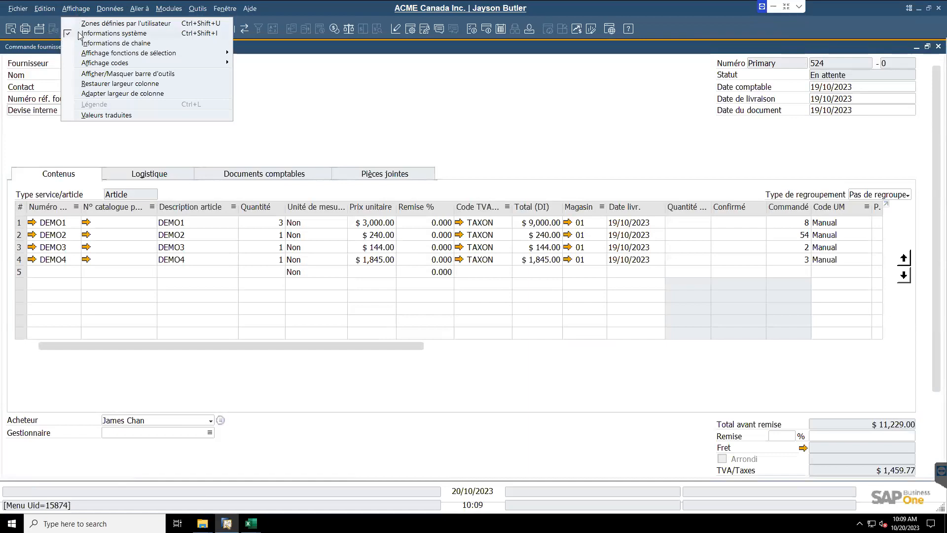
pyautogui.click(366, 107)
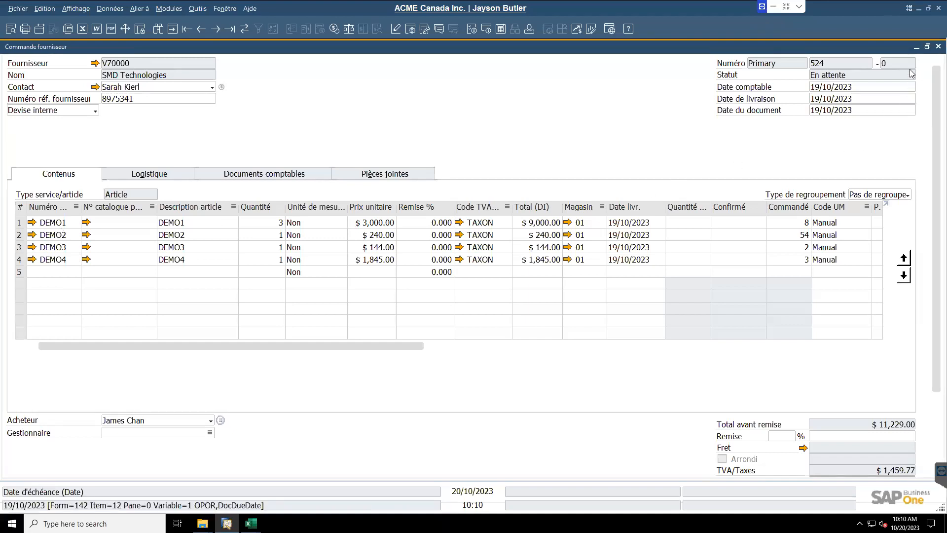
pyautogui.click(917, 46)
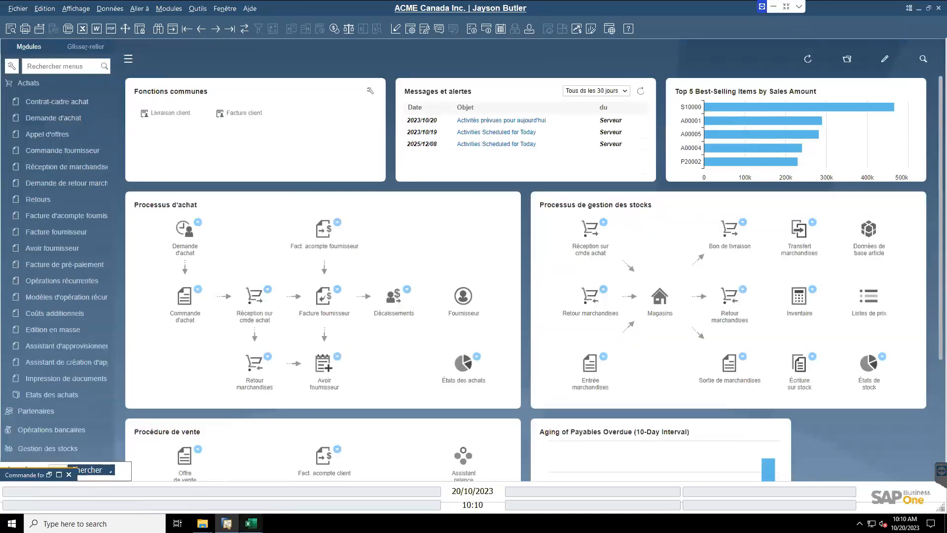
# Bring the Purchase Order template folder back into view, review its files and minimise it
pyautogui.moveTo(202, 522)
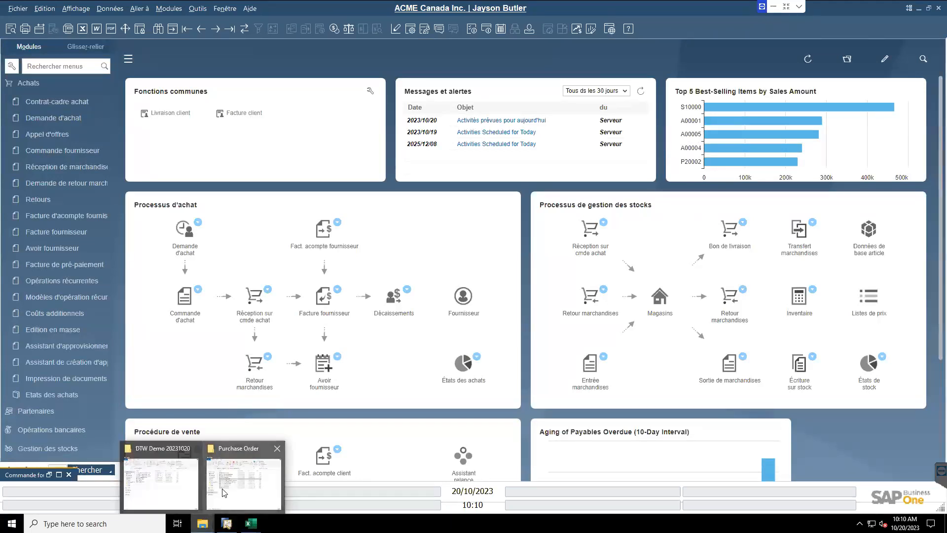
pyautogui.click(224, 489)
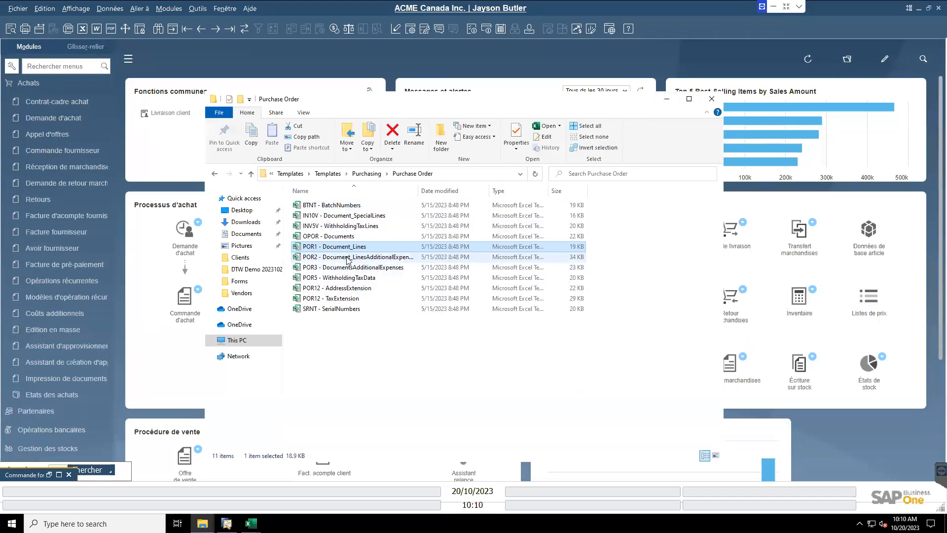
pyautogui.click(667, 100)
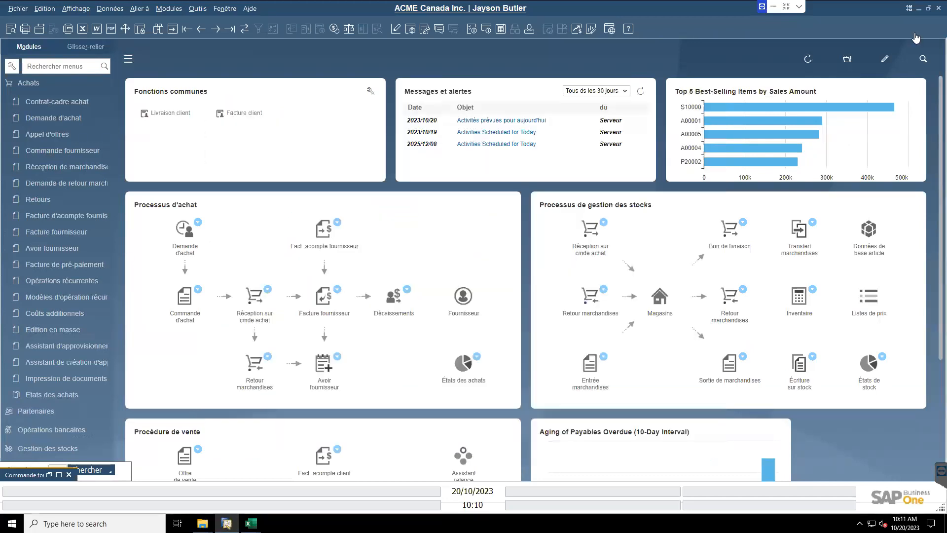
# Open the Purchase Order 20 workbook from the desktop folder DTW Demo 20231020 and display the POR1_DEMO_19 sheet
pyautogui.click(919, 9)
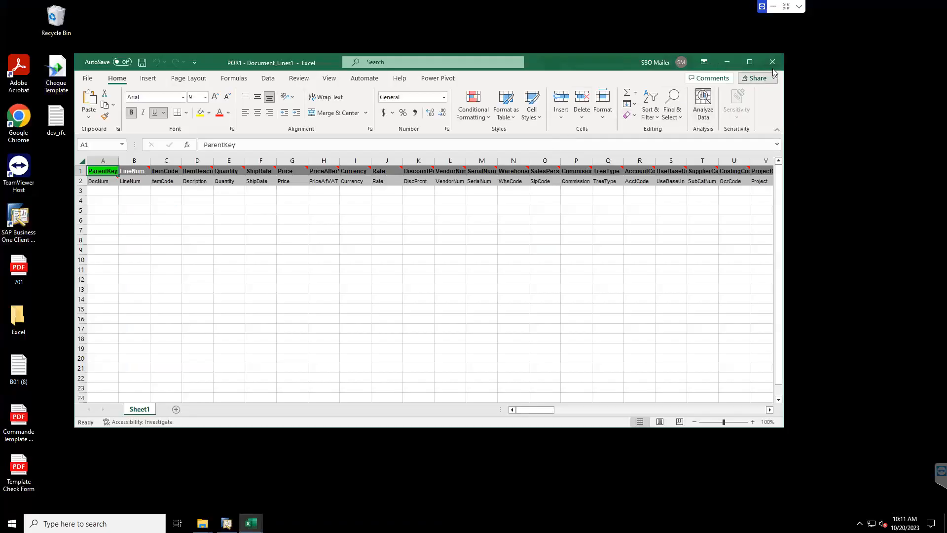
pyautogui.click(738, 61)
pyautogui.doubleClick(84, 178)
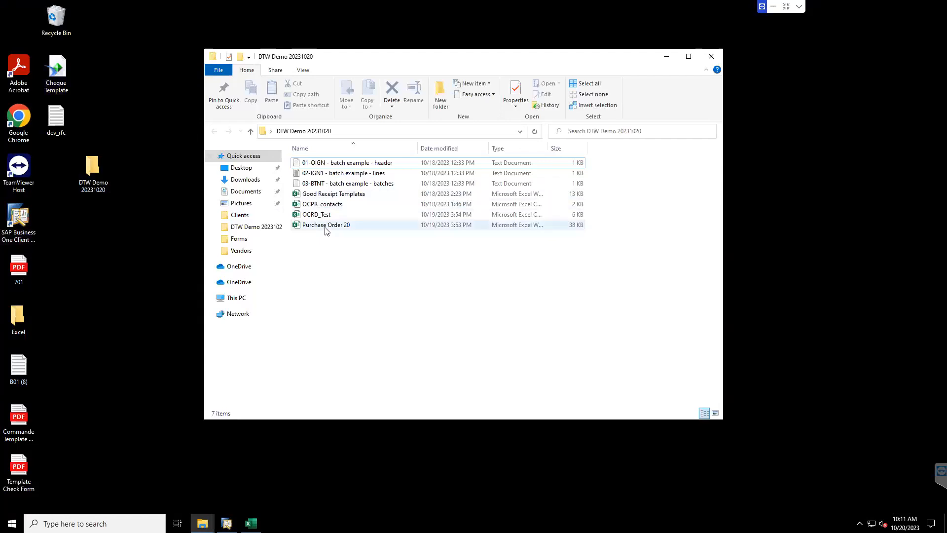
pyautogui.doubleClick(325, 225)
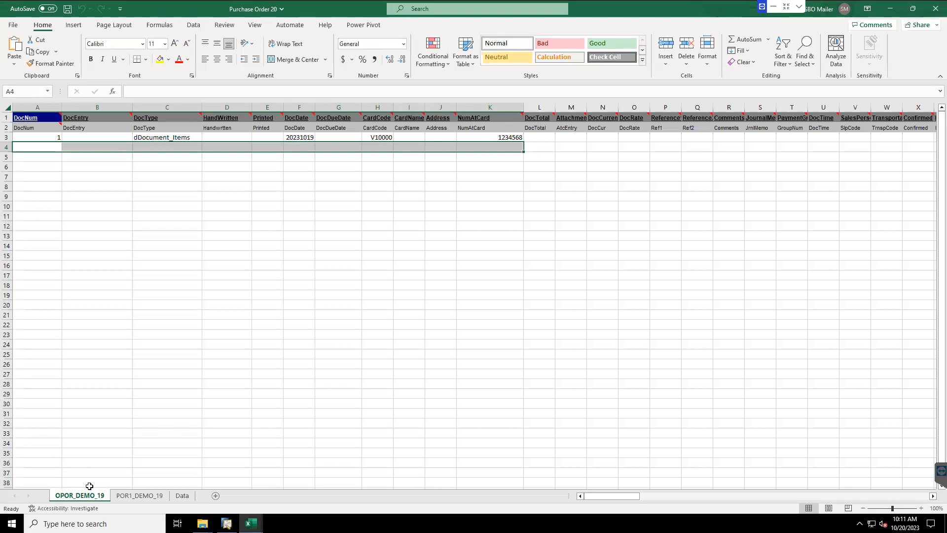
pyautogui.click(136, 495)
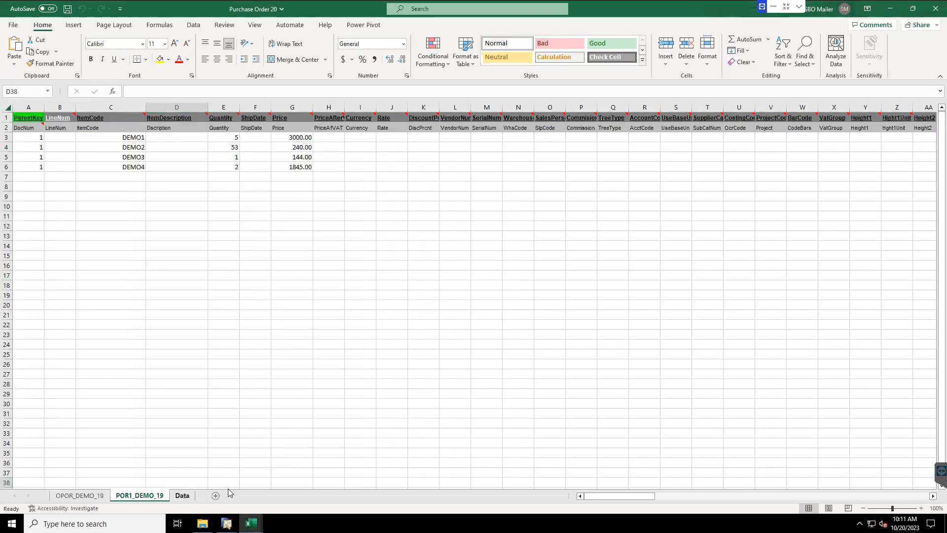
# Review the Data sheet's supplier item lists and compare the OPOR_DEMO_19 header with the POR1_DEMO_19 lines, focusing on the first order's DocNum
pyautogui.click(182, 495)
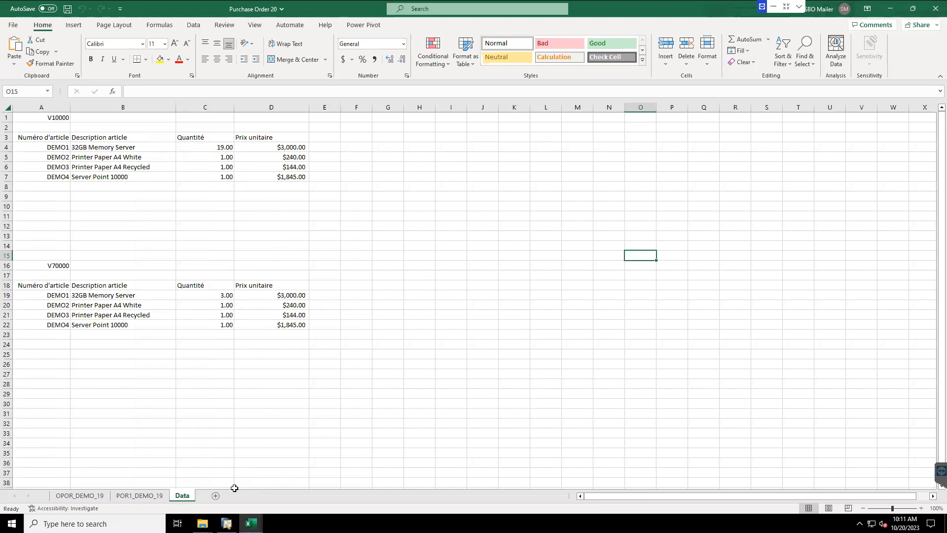
pyautogui.click(93, 497)
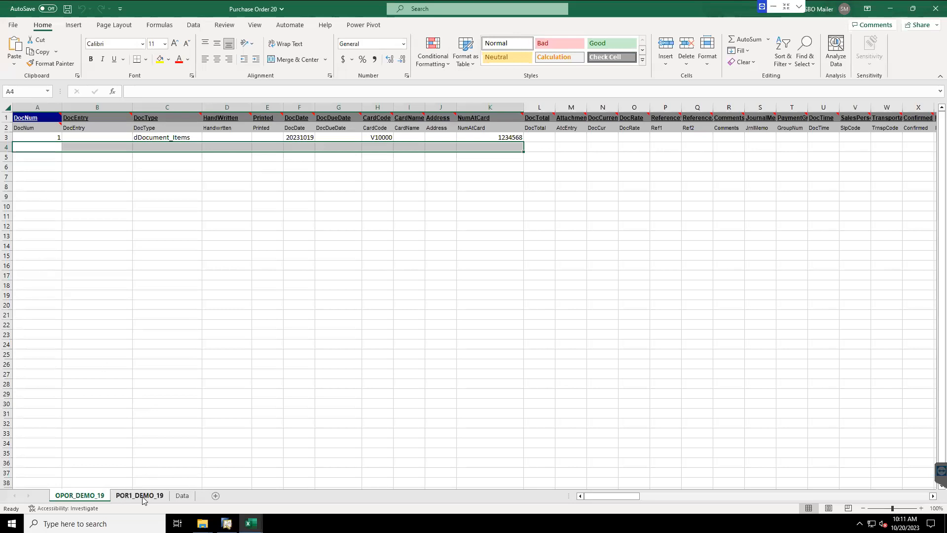
pyautogui.hotkey('ctrl', 'pagedown')
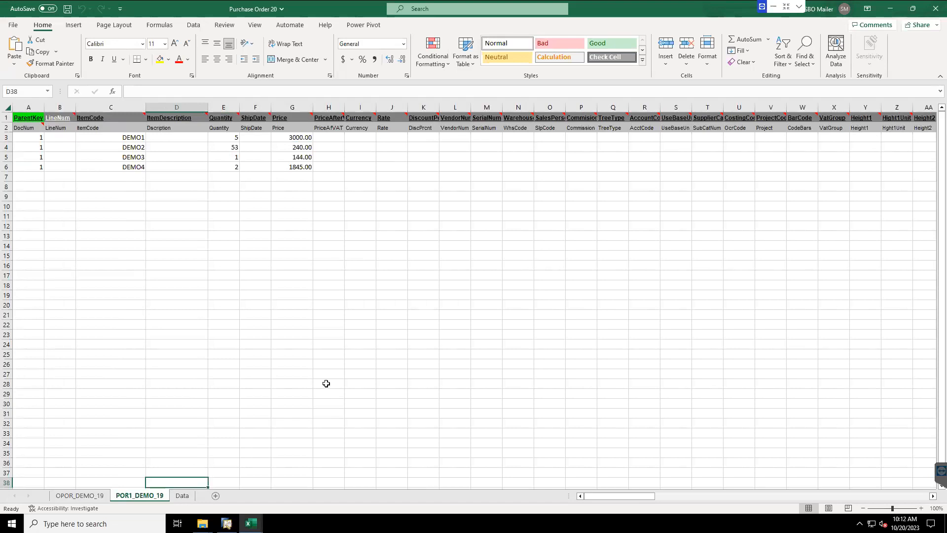
pyautogui.click(91, 496)
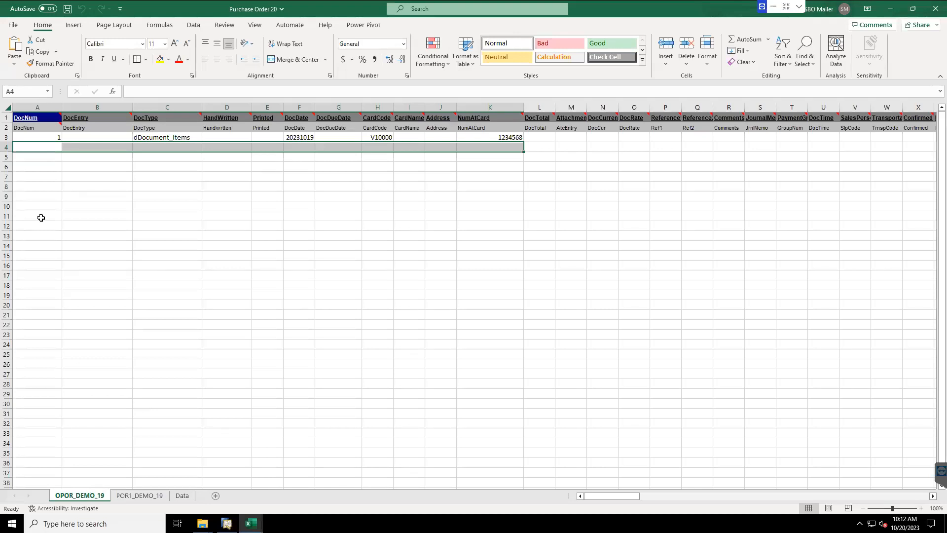
pyautogui.click(30, 138)
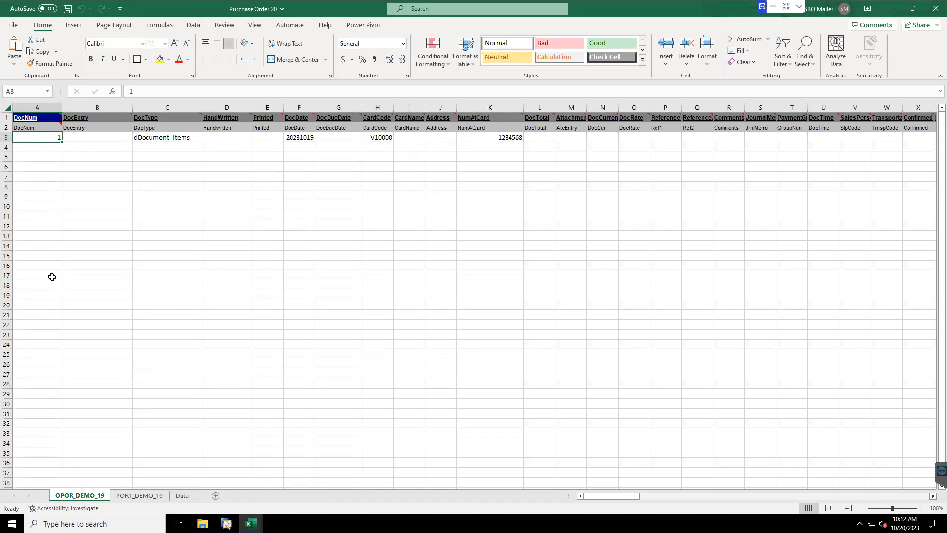
# Examine the order line columns on the POR1_DEMO_19 sheet from ParentKey through to the last field
pyautogui.click(146, 499)
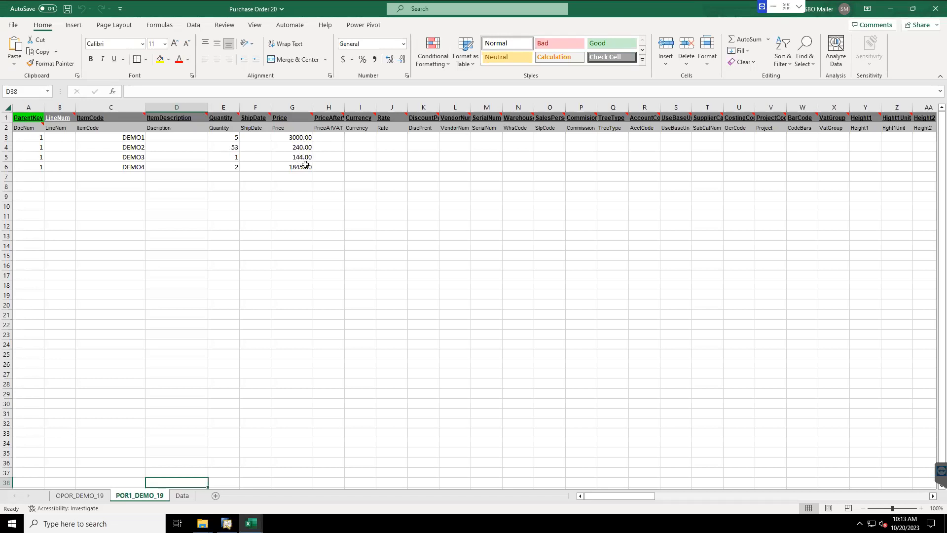
pyautogui.moveTo(636, 496); pyautogui.dragTo(798, 496)
pyautogui.click(610, 496)
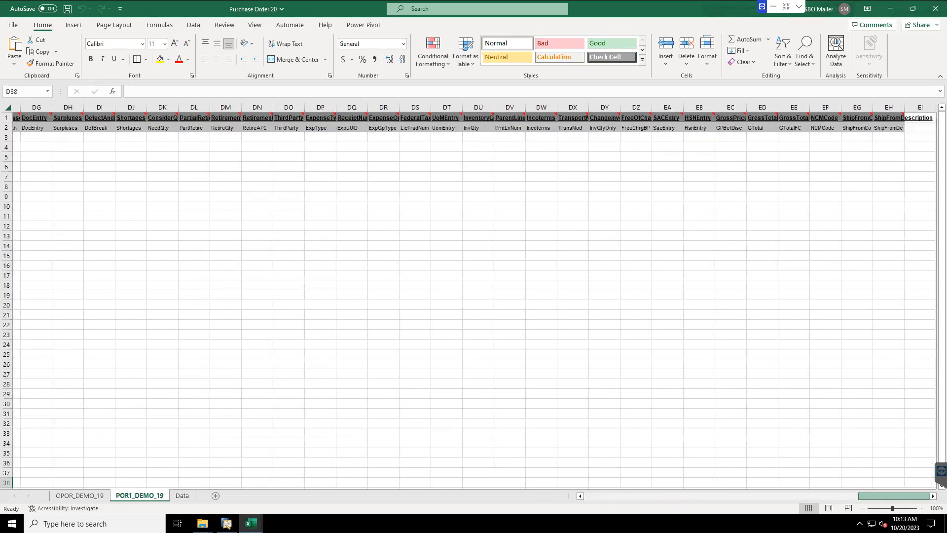
pyautogui.click(610, 496)
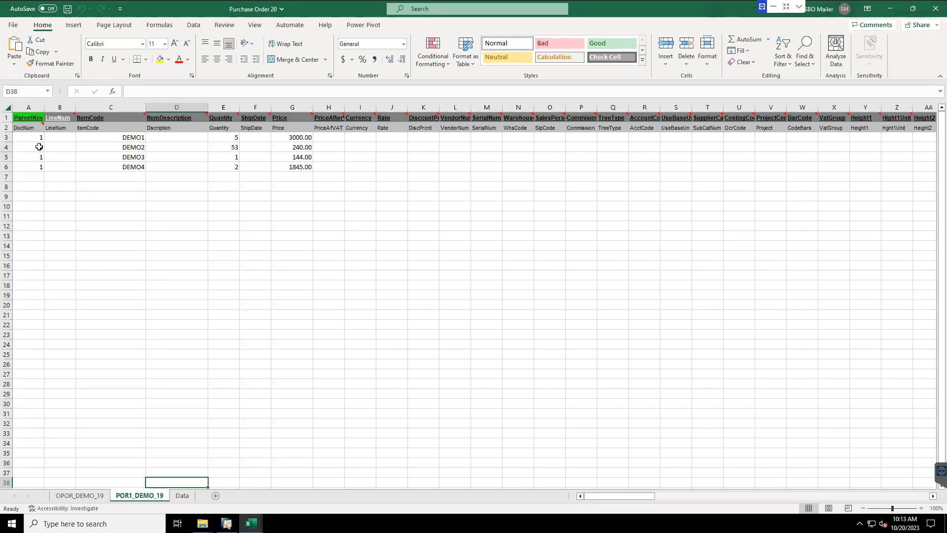
# Copy supplier code V70000 from cell A16 of the Data sheet into CardCode cell H4 of OPOR_DEMO_19
pyautogui.click(182, 495)
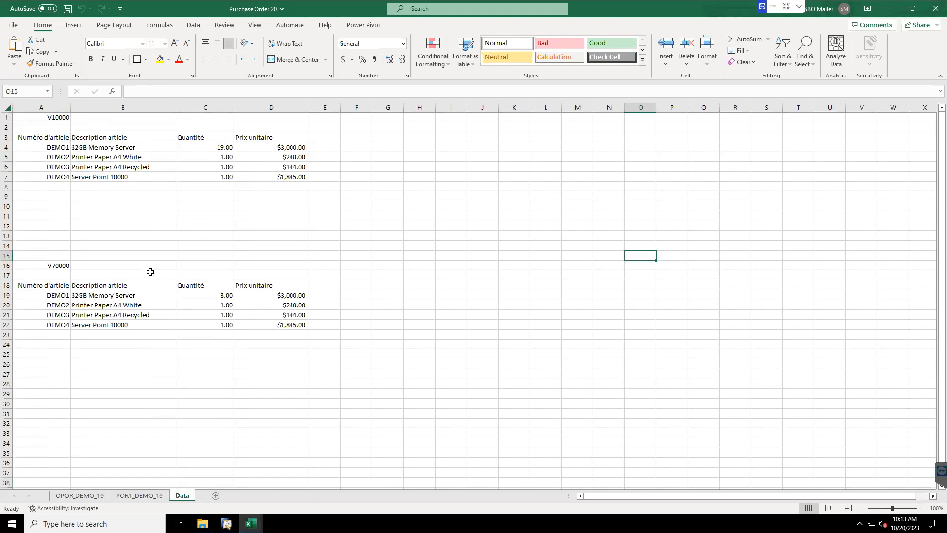
pyautogui.click(64, 264)
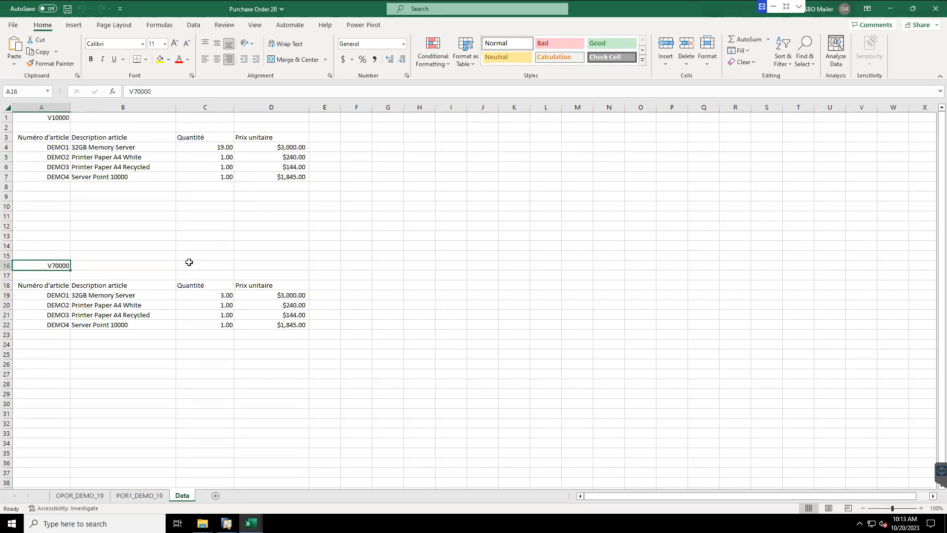
pyautogui.rightClick(60, 268)
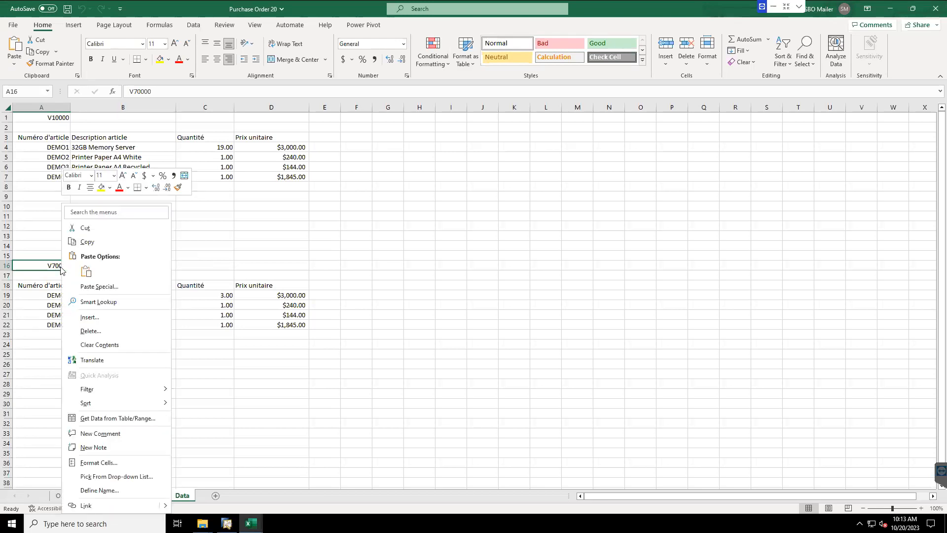
pyautogui.click(86, 242)
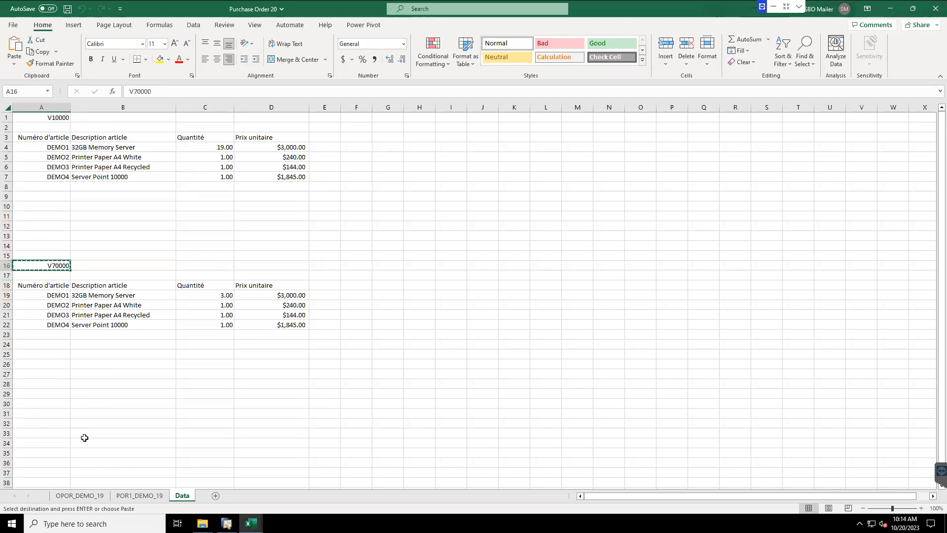
pyautogui.click(81, 495)
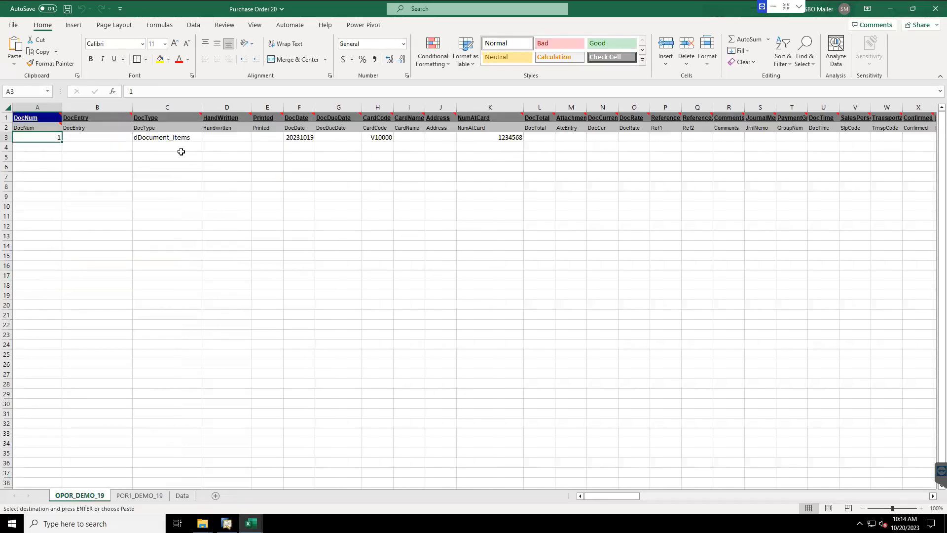
pyautogui.click(376, 149)
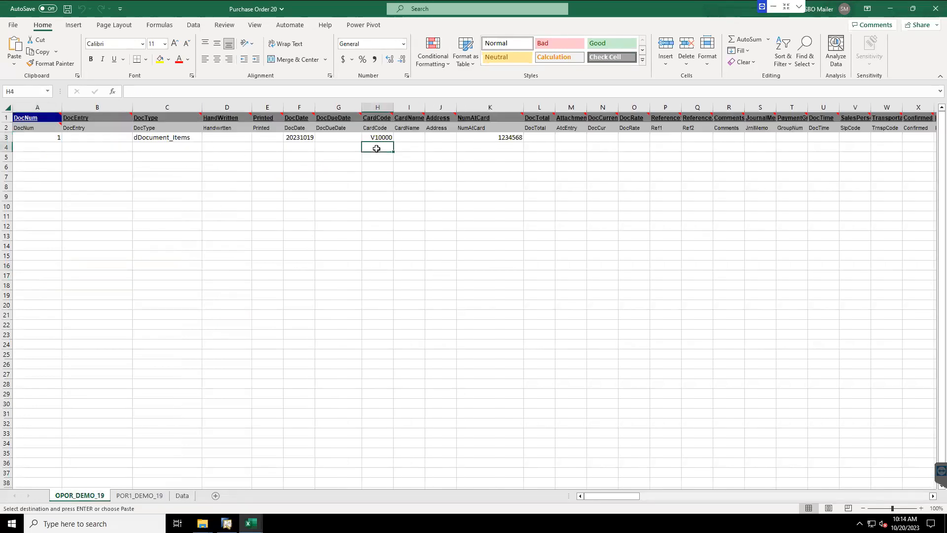
pyautogui.hotkey('ctrl', 'v')
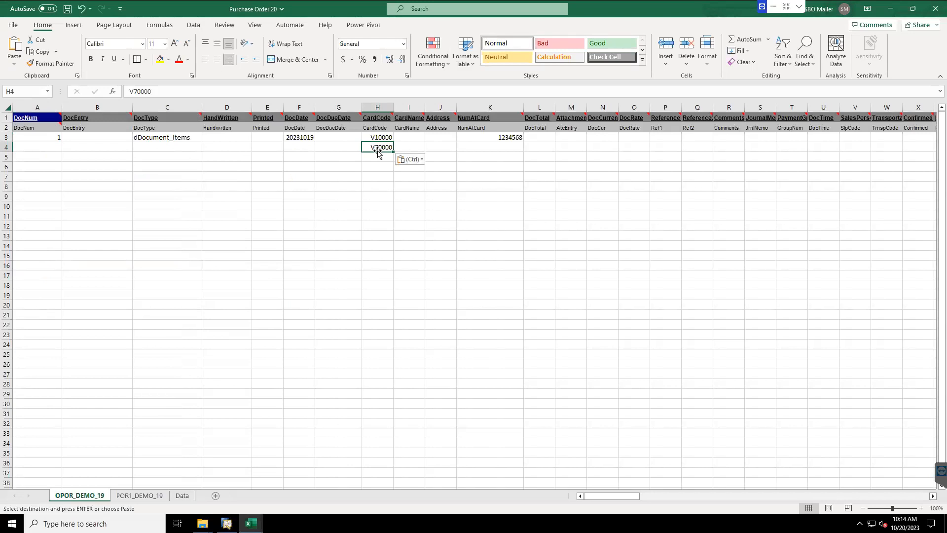
# Enter 2 as the DocNum of the second order in cell A4
pyautogui.click(59, 145)
pyautogui.write('2')
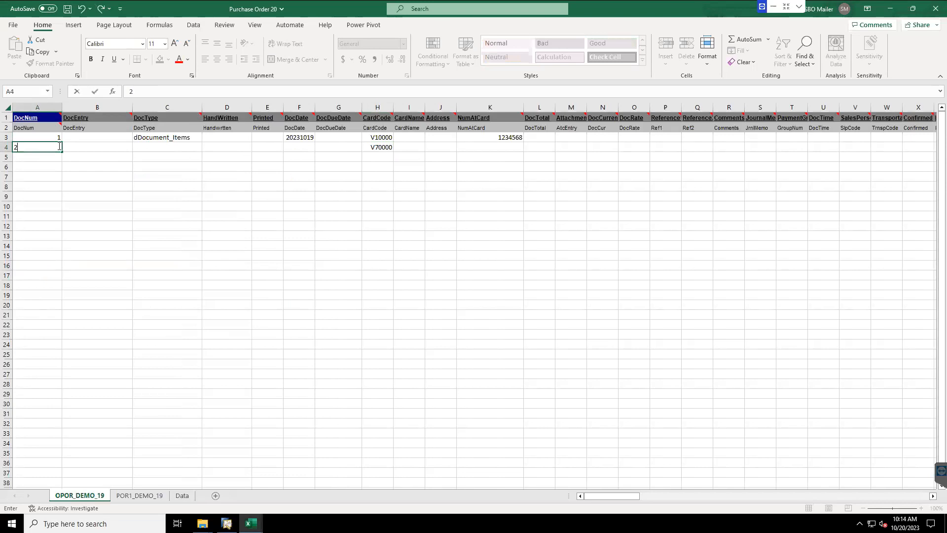
pyautogui.press('Tab')
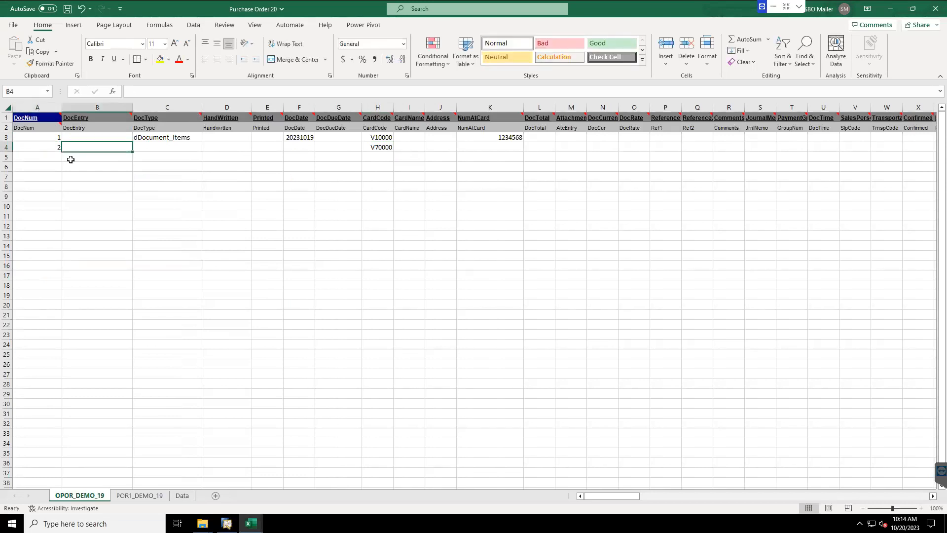
# Fill the first order's DocType dDocument_Items and DocDate 20231019 down into row 4
pyautogui.click(182, 139)
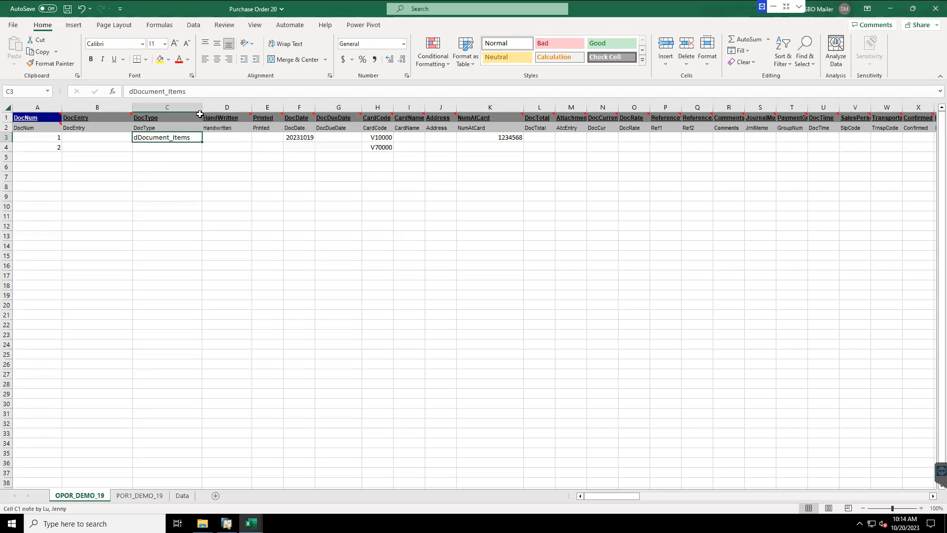
pyautogui.moveTo(200, 114)
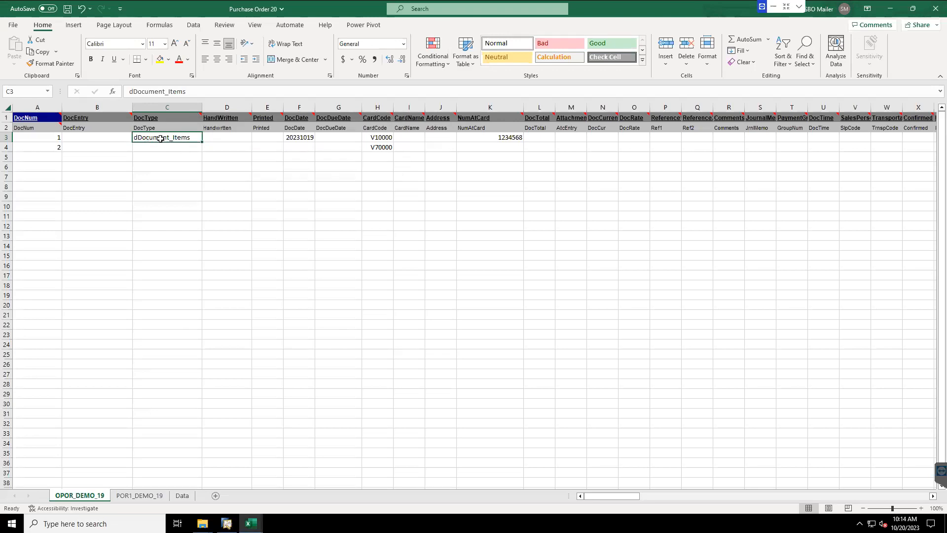
pyautogui.moveTo(201, 143); pyautogui.dragTo(201, 152)
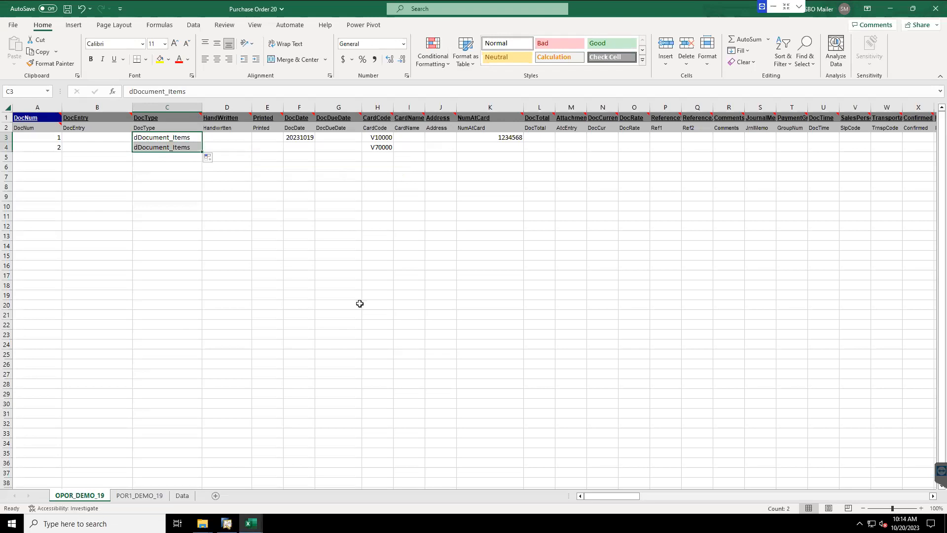
pyautogui.click(294, 232)
pyautogui.click(308, 138)
pyautogui.moveTo(314, 141); pyautogui.dragTo(315, 152)
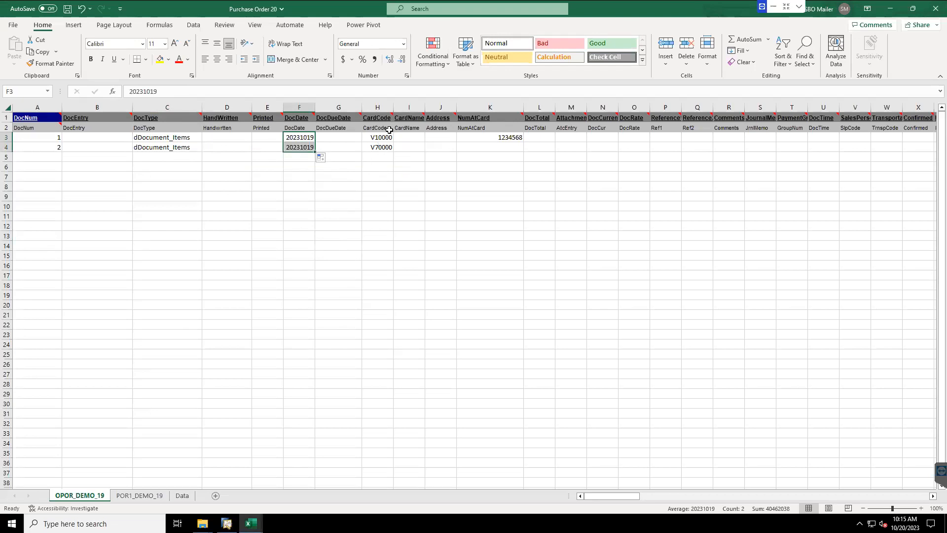
# Check the supplier reference field on the Commande fournisseur form in SAP Business One, and return to the Purchase Order 20 workbook in Excel
pyautogui.click(509, 147)
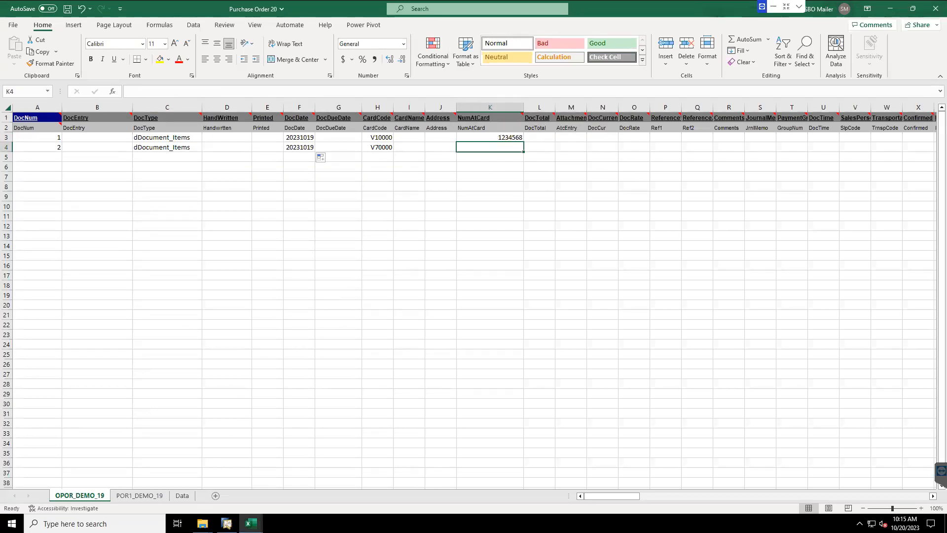
pyautogui.click(227, 524)
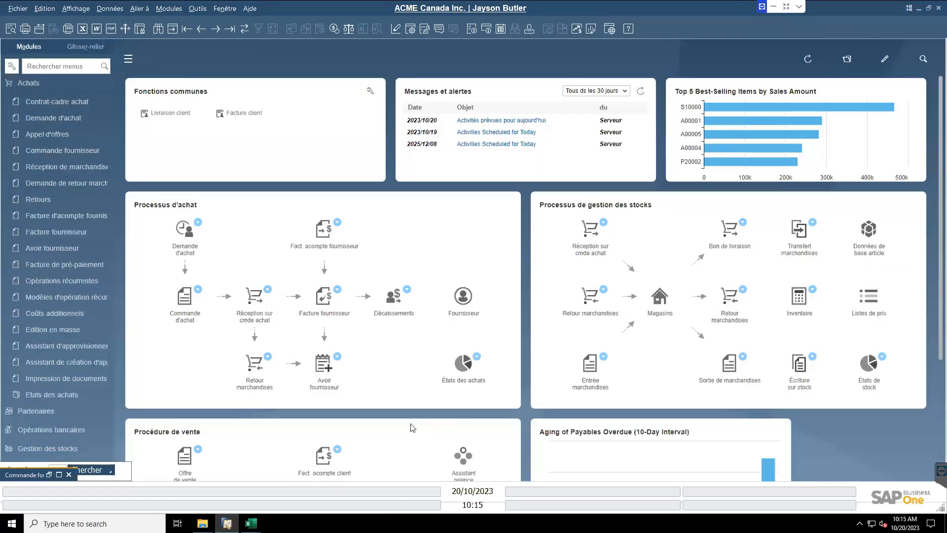
pyautogui.click(60, 474)
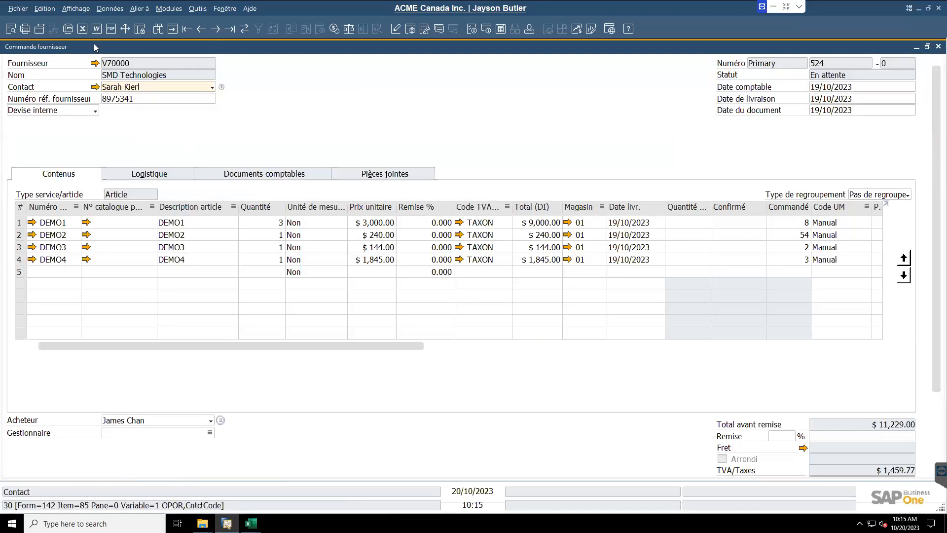
pyautogui.click(70, 10)
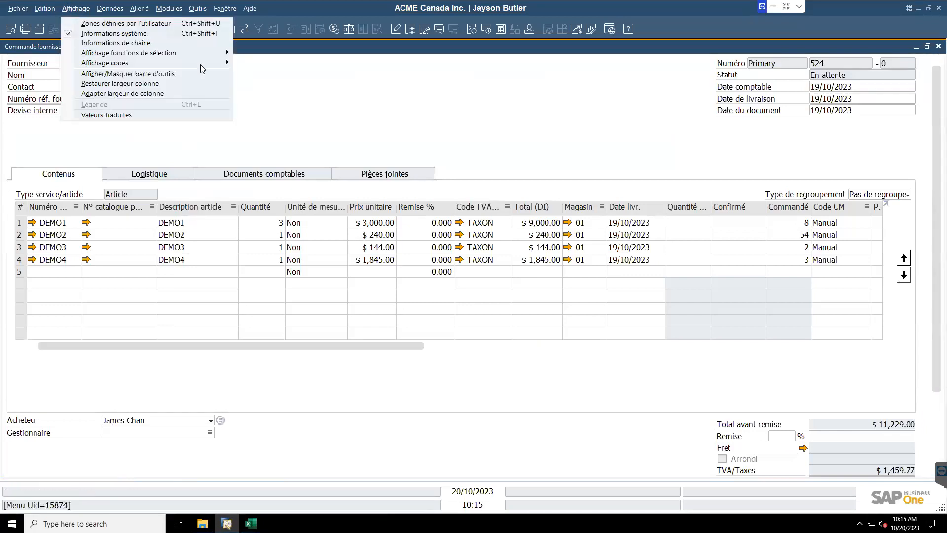
pyautogui.click(315, 93)
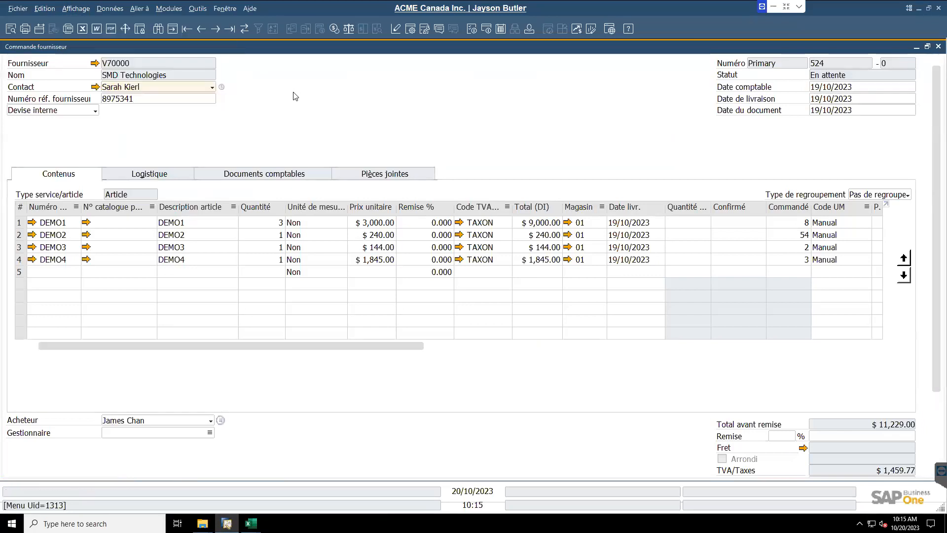
pyautogui.click(134, 99)
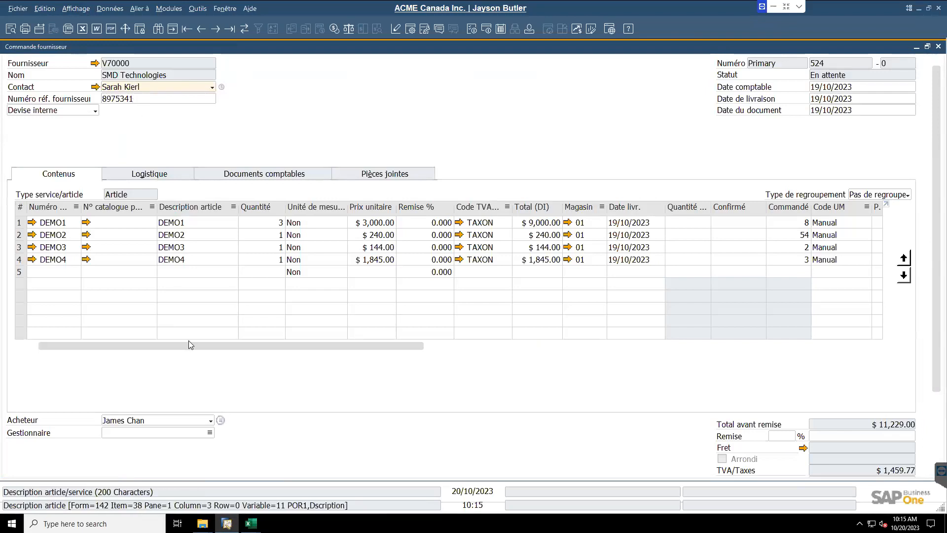
pyautogui.moveTo(250, 523)
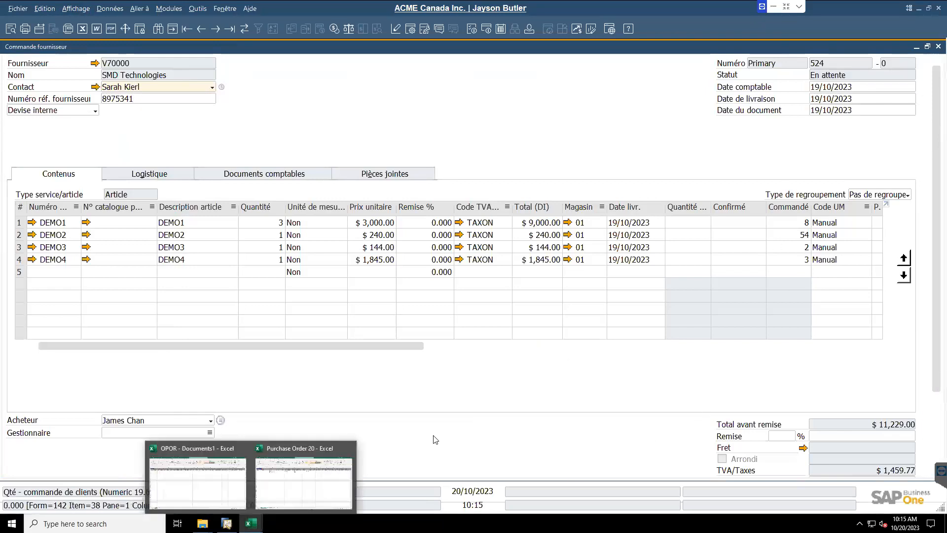
pyautogui.click(206, 487)
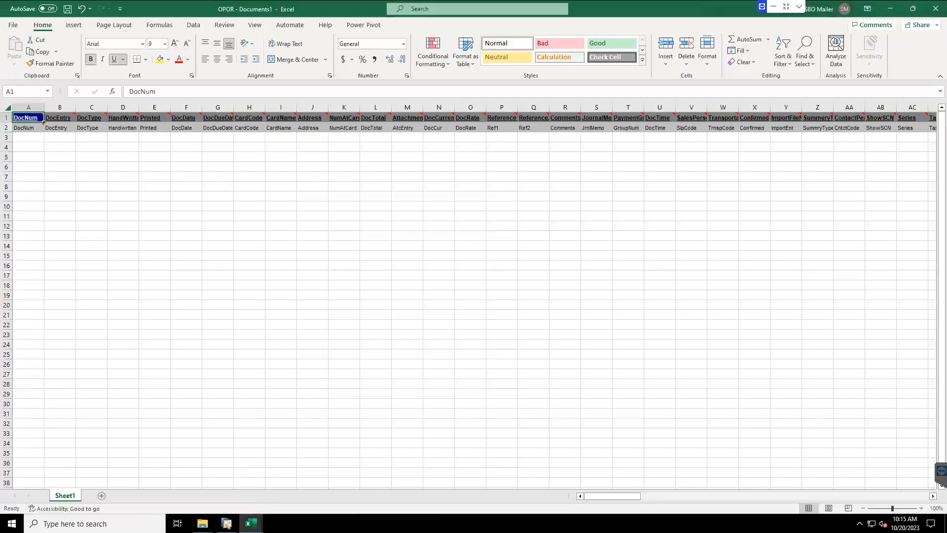
pyautogui.click(302, 483)
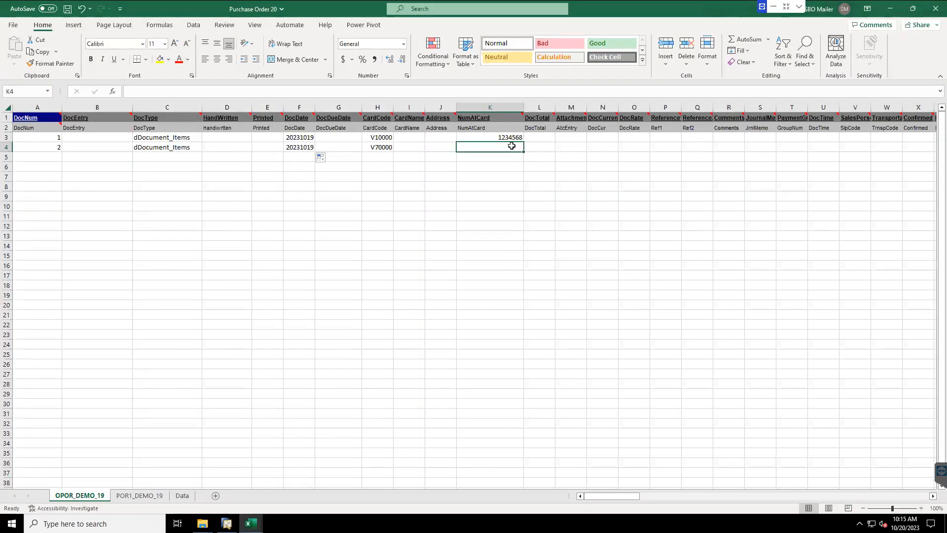
# Enter 8795156 as the second order's NumAtCard in cell K4, and review the completed header row
pyautogui.write('8795156')
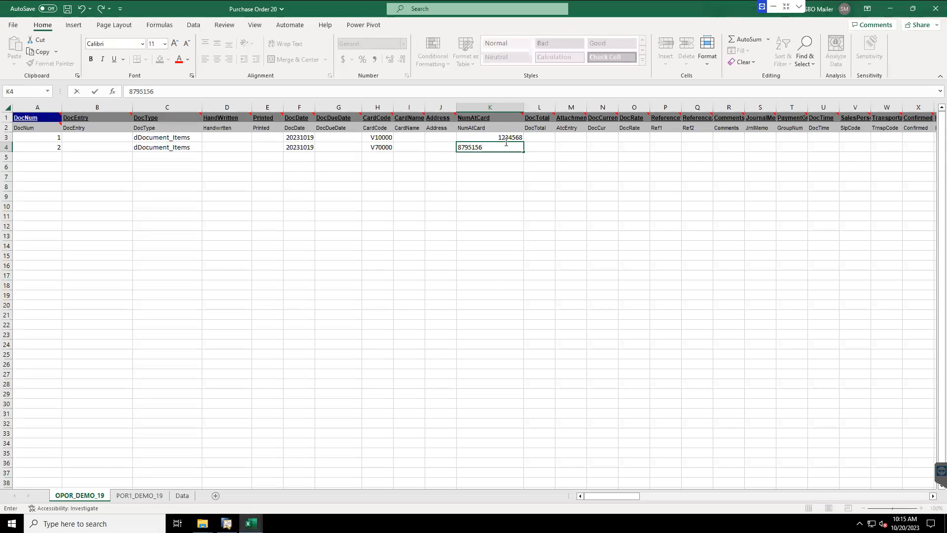
pyautogui.press('Tab')
pyautogui.moveTo(610, 497); pyautogui.dragTo(910, 494)
pyautogui.moveTo(837, 495); pyautogui.dragTo(528, 497)
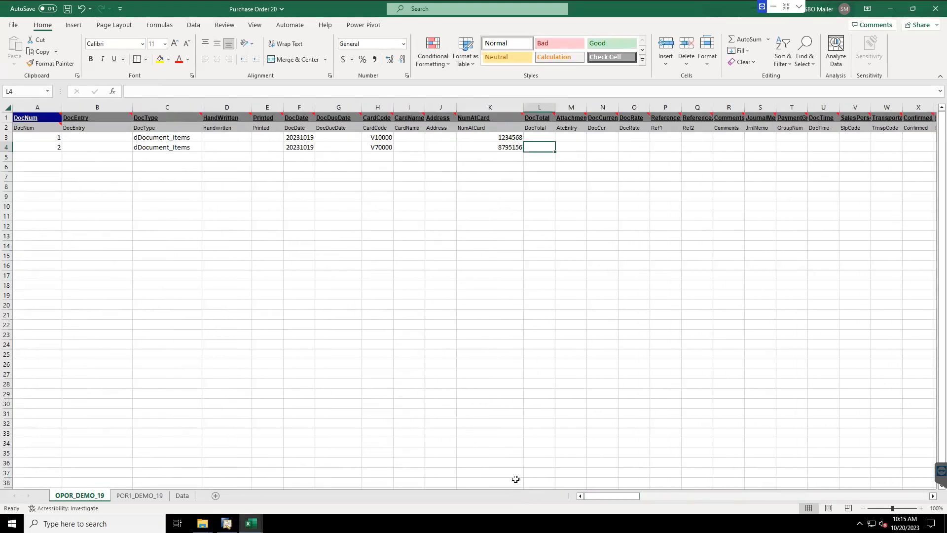
pyautogui.click(7, 147)
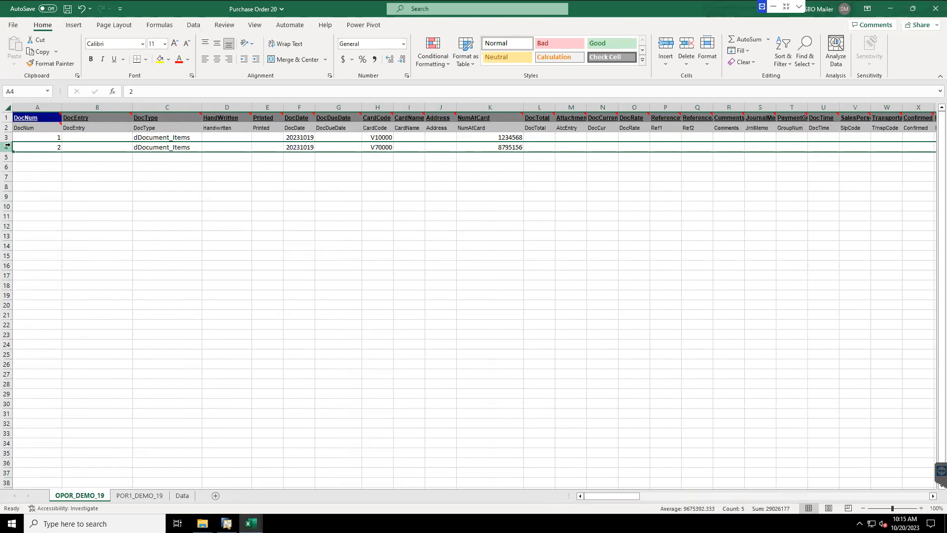
# Copy supplier V70000's item codes DEMO1 to DEMO4 from A19:A22 of the Data sheet
pyautogui.click(182, 495)
pyautogui.click(573, 373)
pyautogui.moveTo(58, 296); pyautogui.dragTo(68, 325)
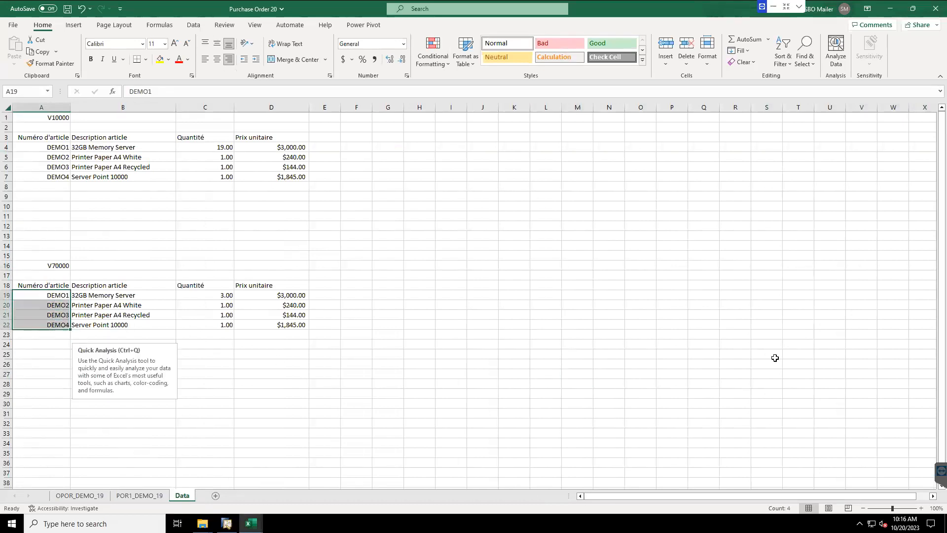
pyautogui.hotkey('ctrl', 'c')
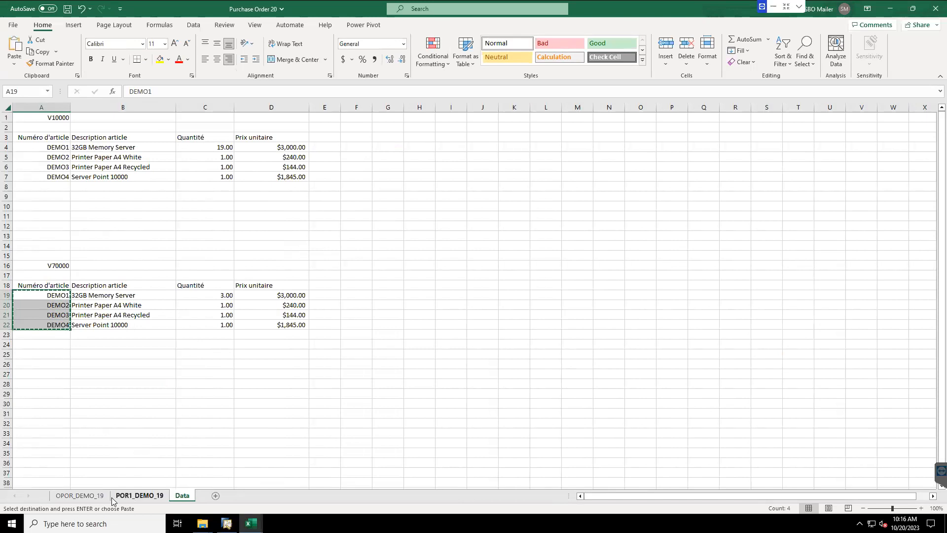
# Enter 2 as the ParentKey of the second order's first line in cell A7 of the POR1_DEMO_19 sheet
pyautogui.click(140, 496)
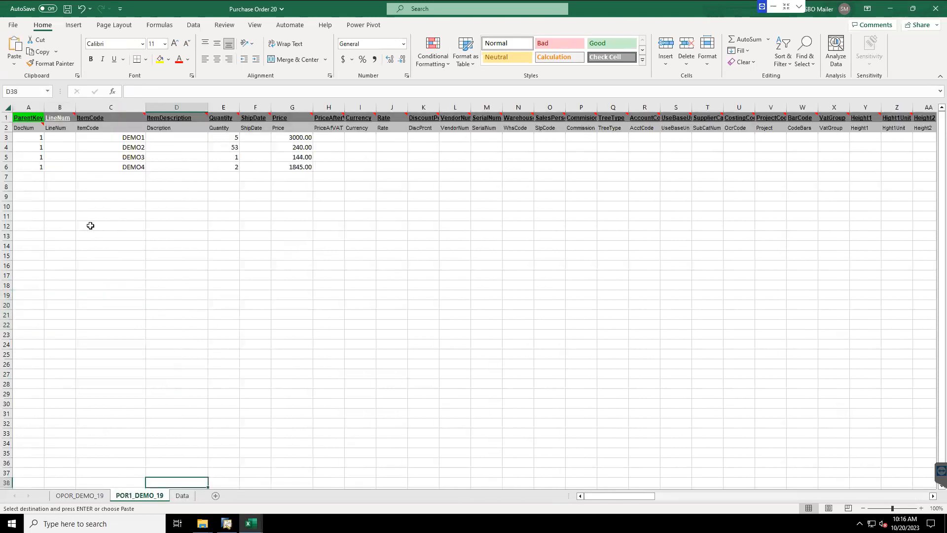
pyautogui.click(34, 181)
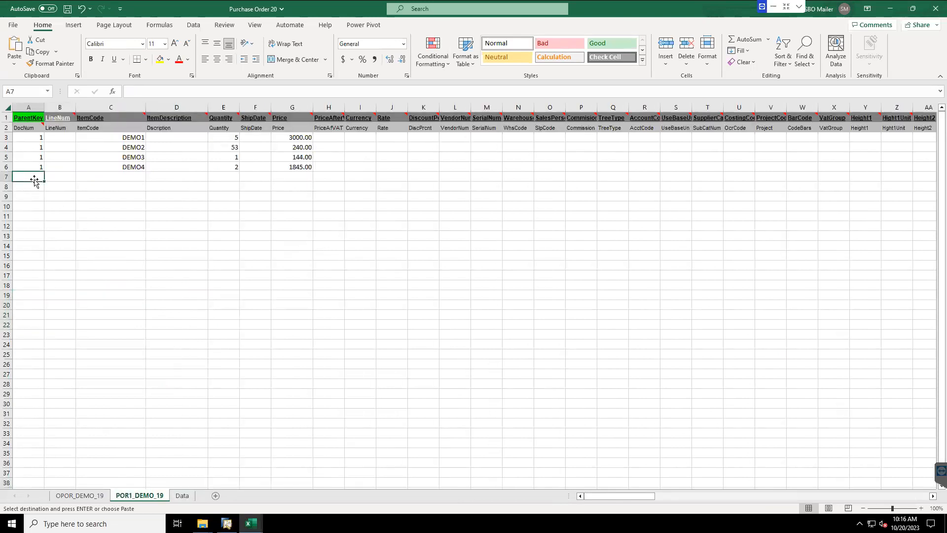
pyautogui.write('2')
pyautogui.press('Return')
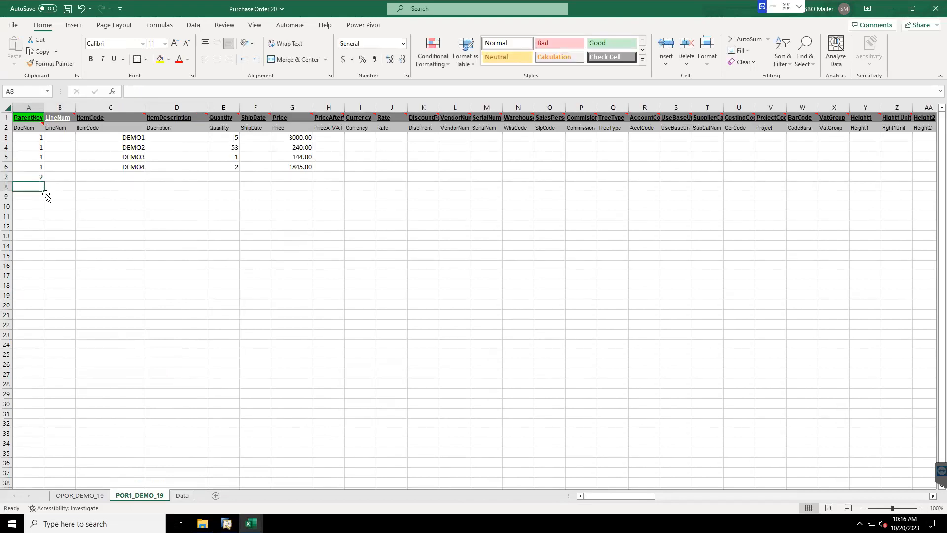
# Copy V70000's item codes DEMO1 to DEMO4 from the Data sheet into C7:C10 of POR1_DEMO_19, and fill ParentKey 2 down to row 10
pyautogui.click(118, 176)
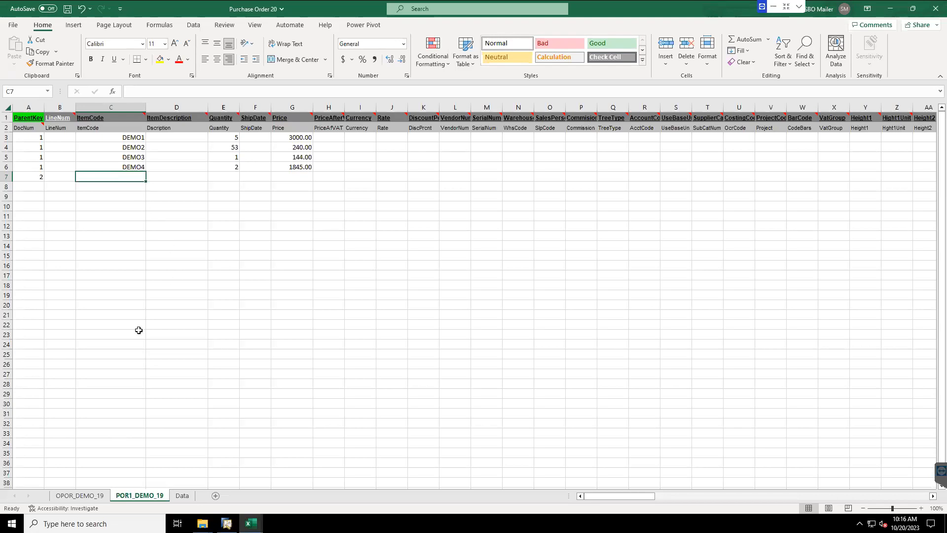
pyautogui.click(182, 495)
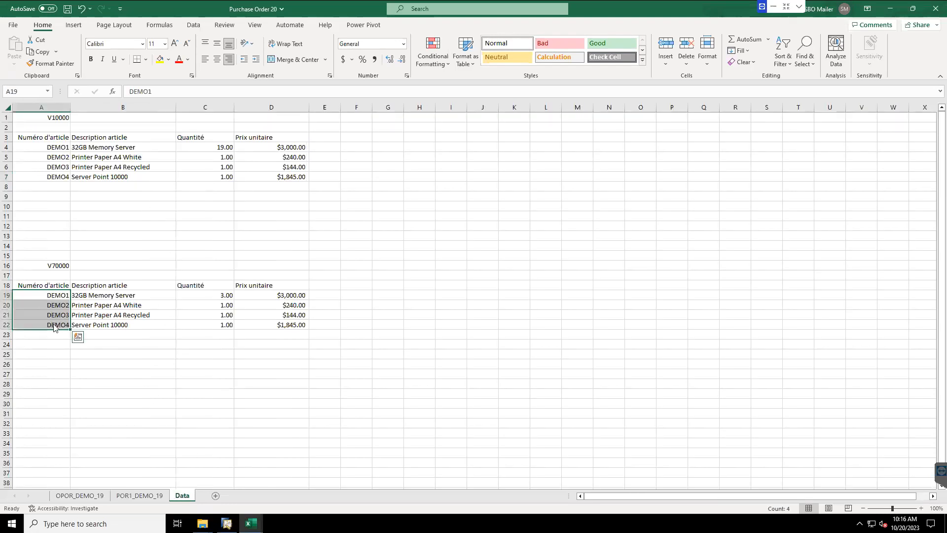
pyautogui.rightClick(54, 325)
pyautogui.click(80, 52)
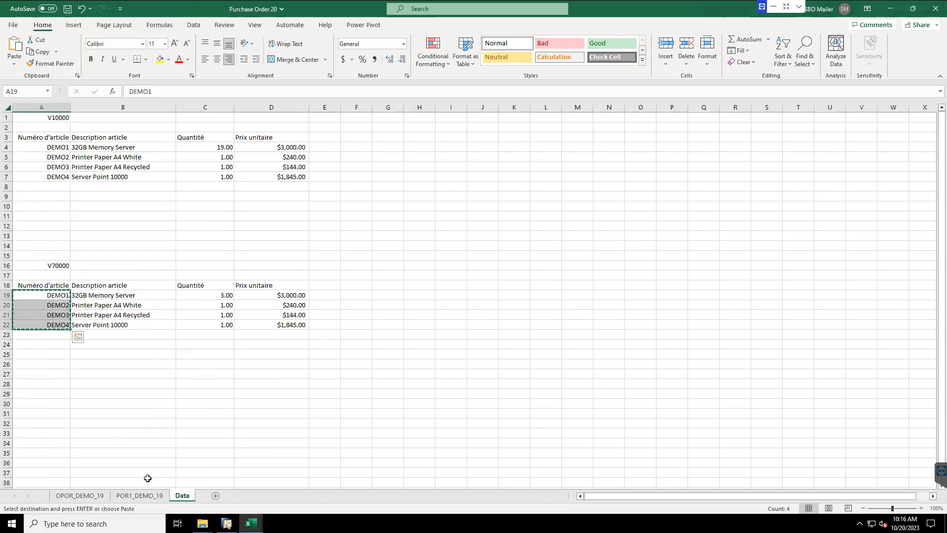
pyautogui.click(140, 495)
pyautogui.rightClick(113, 175)
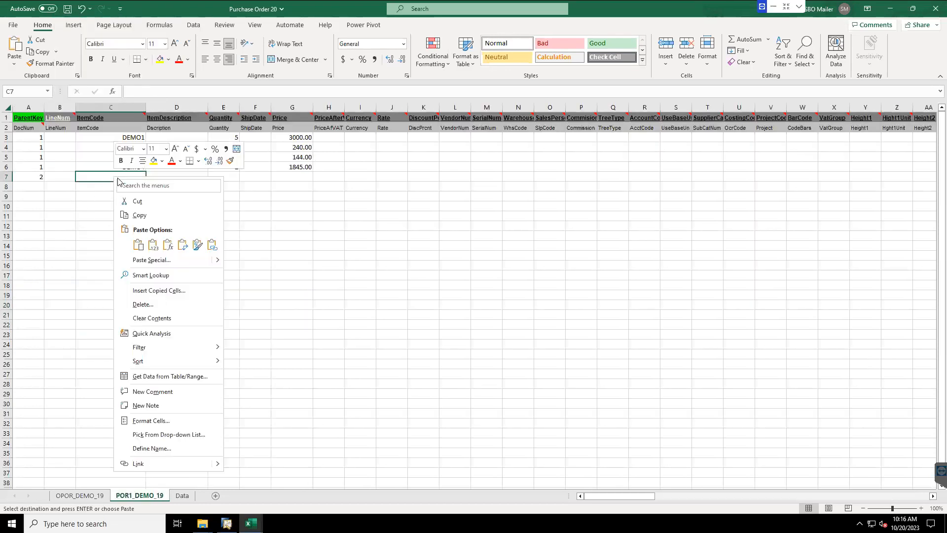
pyautogui.click(141, 244)
pyautogui.click(42, 179)
pyautogui.moveTo(41, 180); pyautogui.dragTo(44, 209)
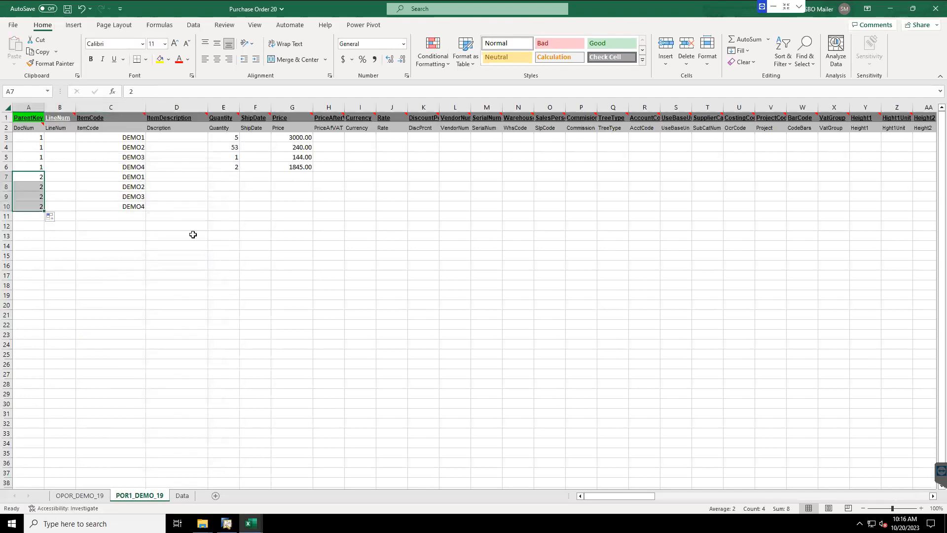
# Copy V70000's quantities and unit prices from C19:D22 of the Data sheet into POR1_DEMO_19 starting at cell E7
pyautogui.click(182, 495)
pyautogui.moveTo(226, 295); pyautogui.dragTo(279, 326)
pyautogui.hotkey('ctrl', 'c')
pyautogui.click(139, 496)
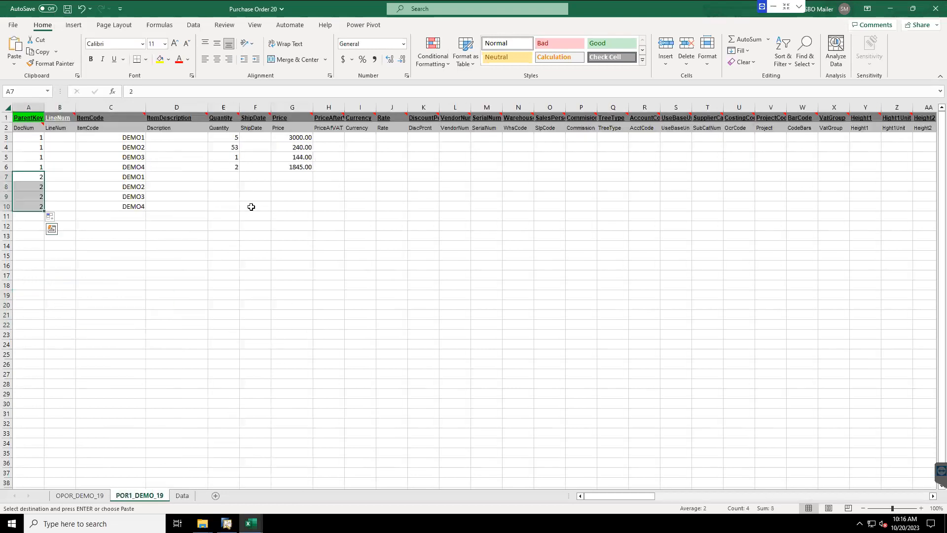
pyautogui.click(228, 177)
pyautogui.hotkey('ctrl', 'v')
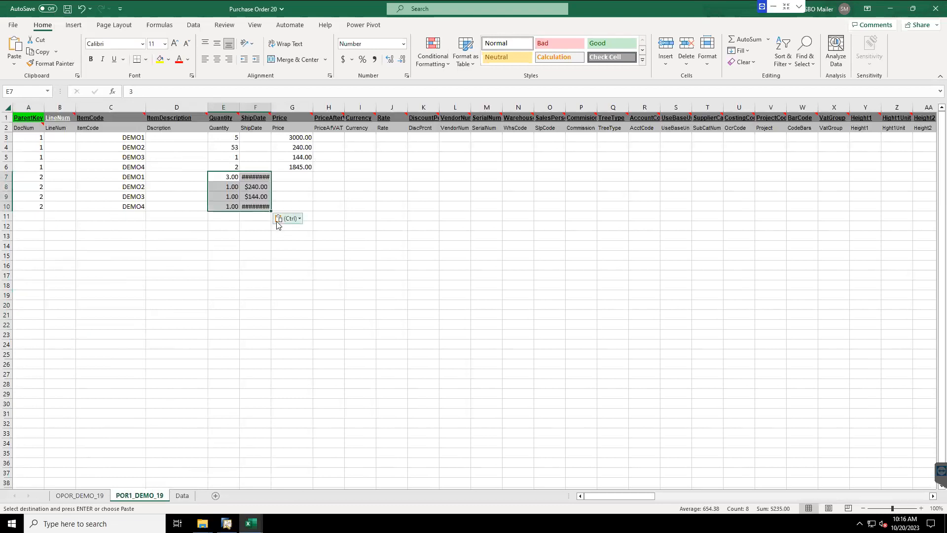
# Move the second order's prices from the ShipDate column to G7:G10 in the Price column, and widen column G
pyautogui.moveTo(259, 177); pyautogui.dragTo(291, 188)
pyautogui.click(360, 216)
pyautogui.moveTo(313, 107); pyautogui.dragTo(327, 107)
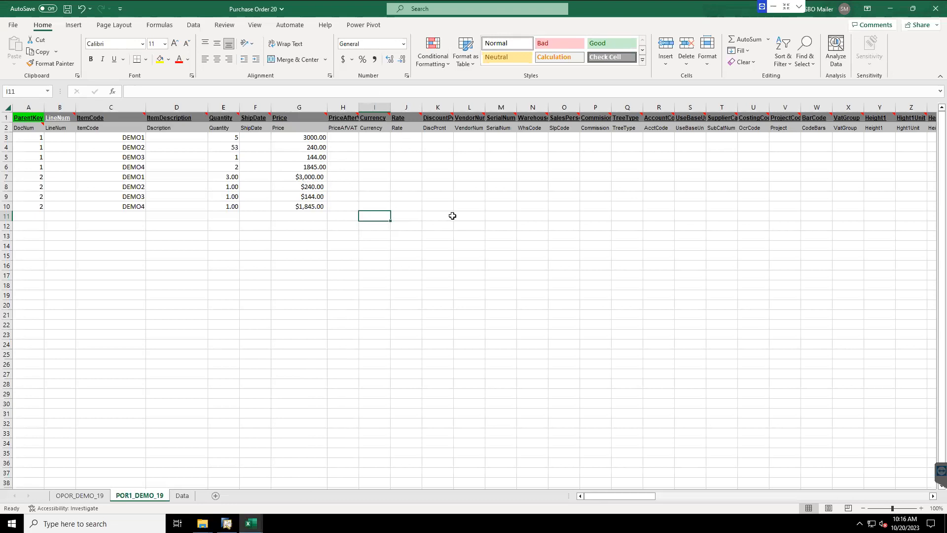
# Format the second order's prices in G7:G10 as Number with two decimal places and no thousands separator
pyautogui.click(305, 102)
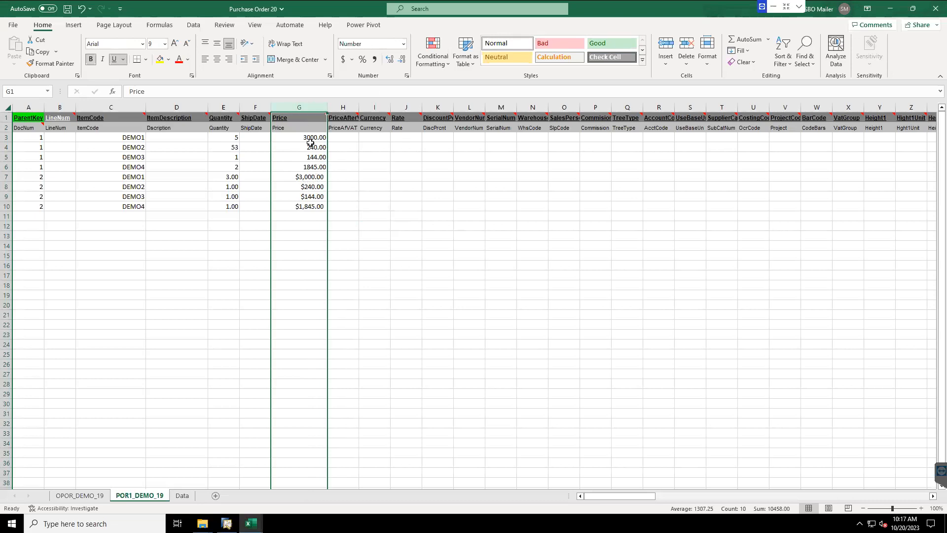
pyautogui.moveTo(314, 178); pyautogui.dragTo(314, 206)
pyautogui.rightClick(312, 194)
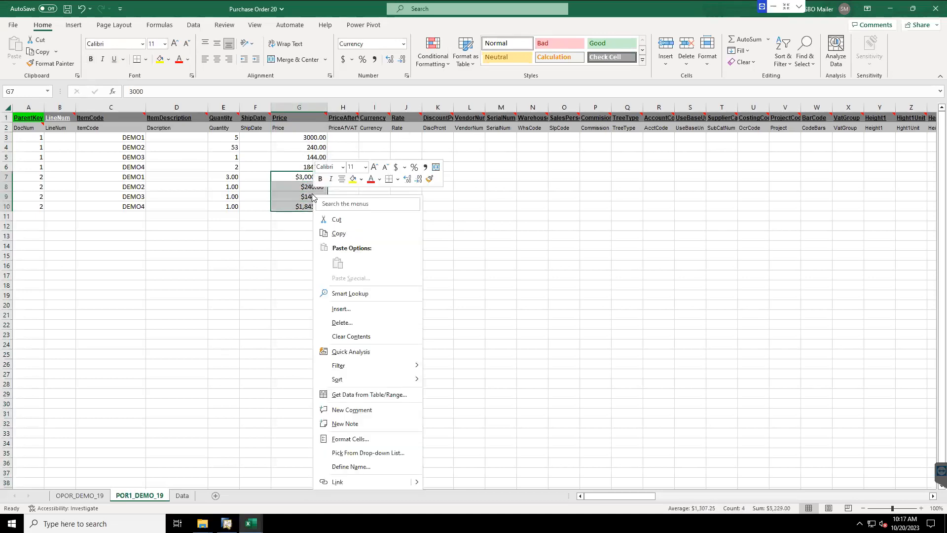
pyautogui.click(366, 441)
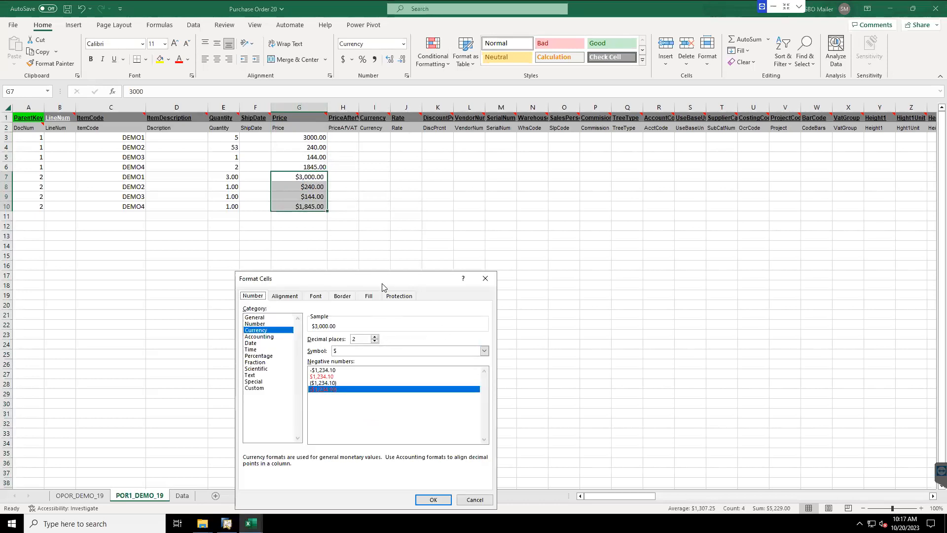
pyautogui.moveTo(386, 279); pyautogui.dragTo(523, 150)
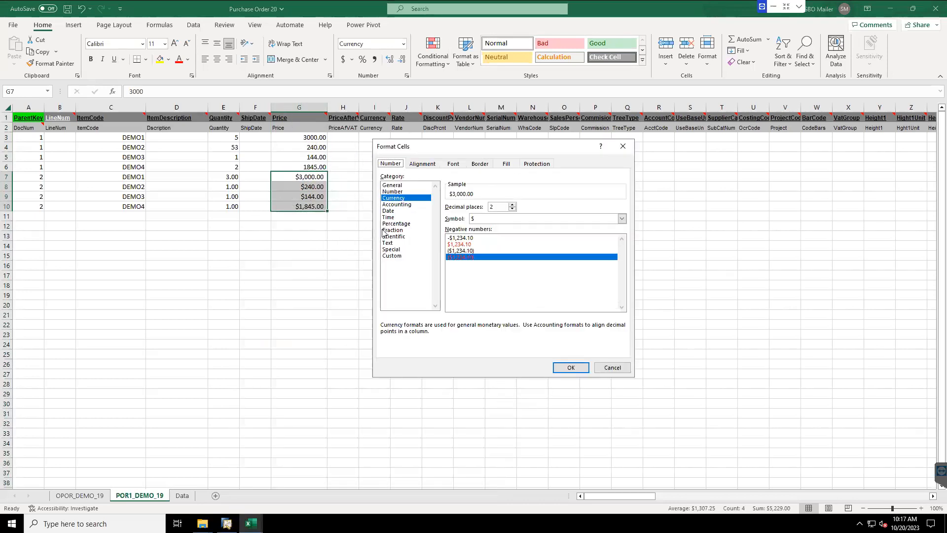
pyautogui.click(398, 192)
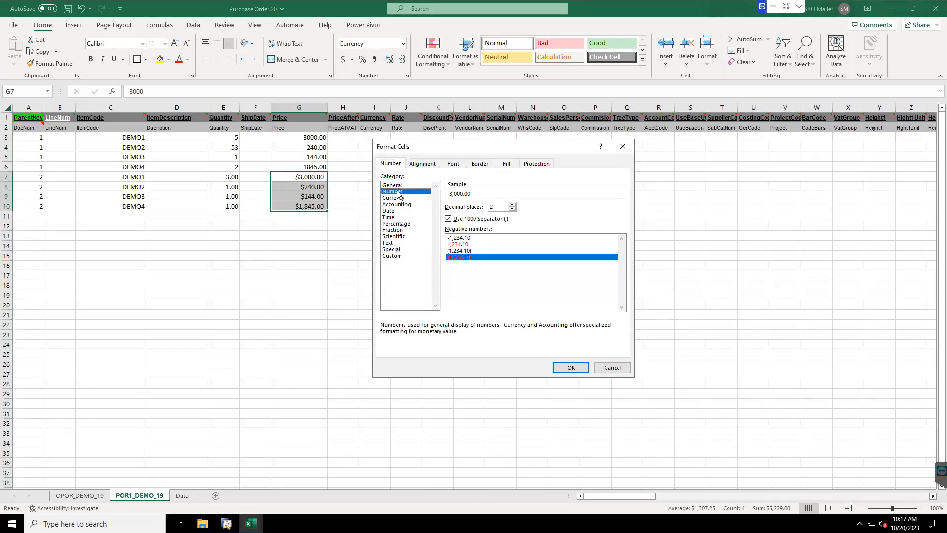
pyautogui.click(448, 219)
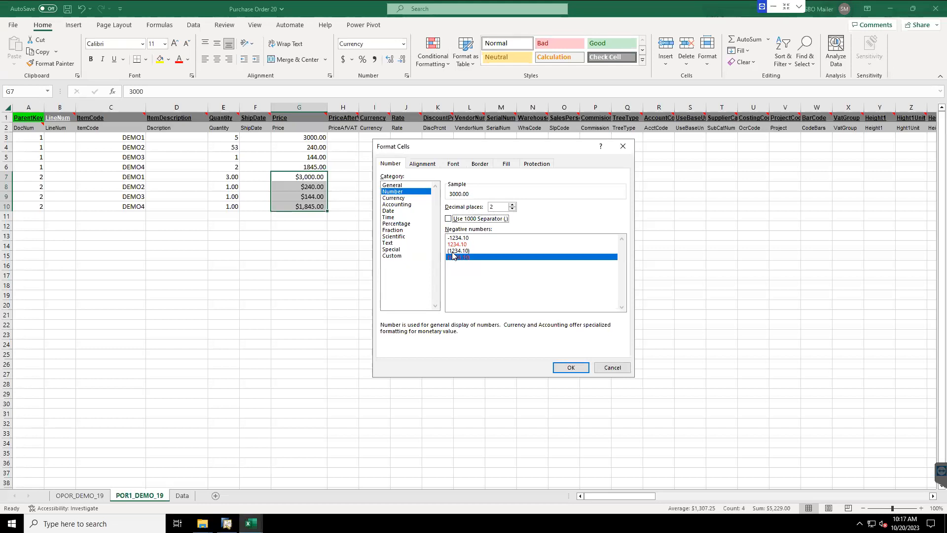
pyautogui.click(571, 367)
pyautogui.click(340, 276)
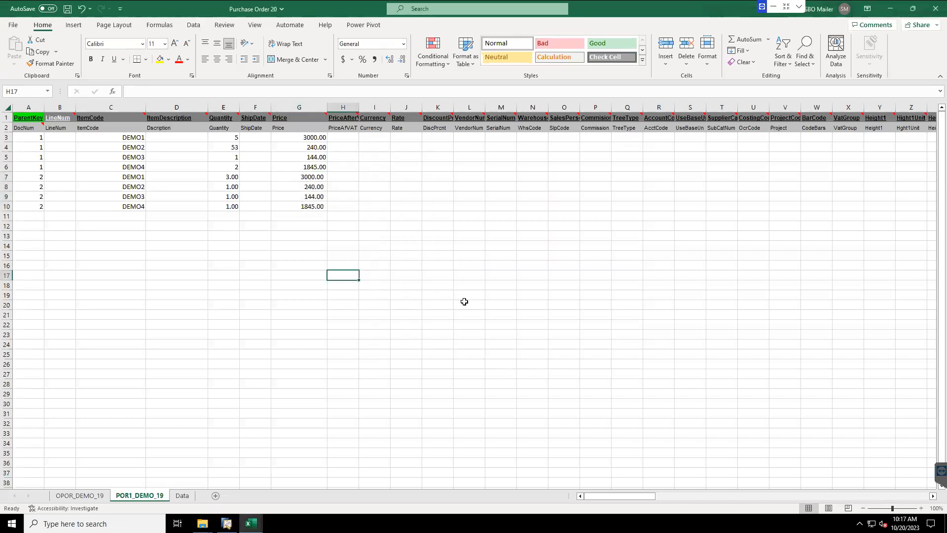
# Examine the unfilled columns from PriceAfterVAT onward on the POR1_DEMO_19 sheet
pyautogui.moveTo(610, 496); pyautogui.dragTo(498, 360)
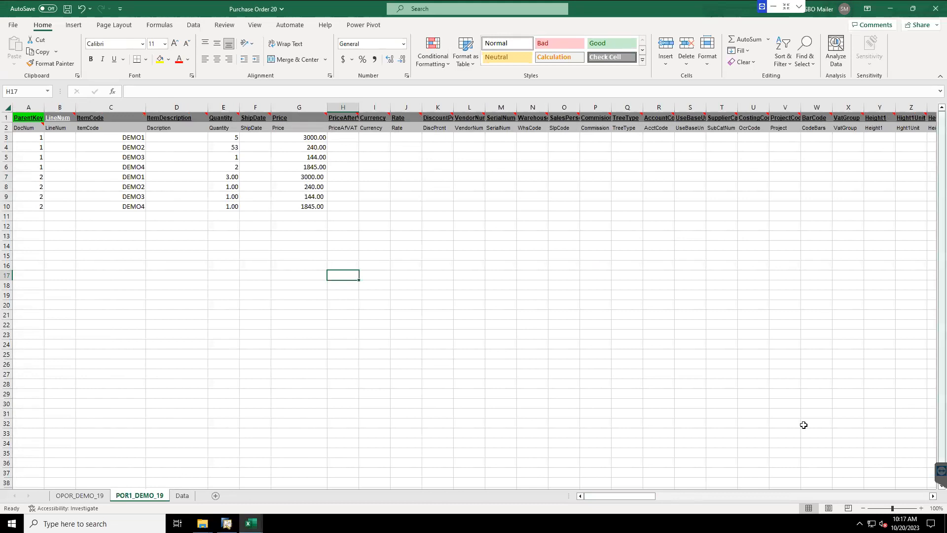
pyautogui.moveTo(644, 496); pyautogui.dragTo(565, 491)
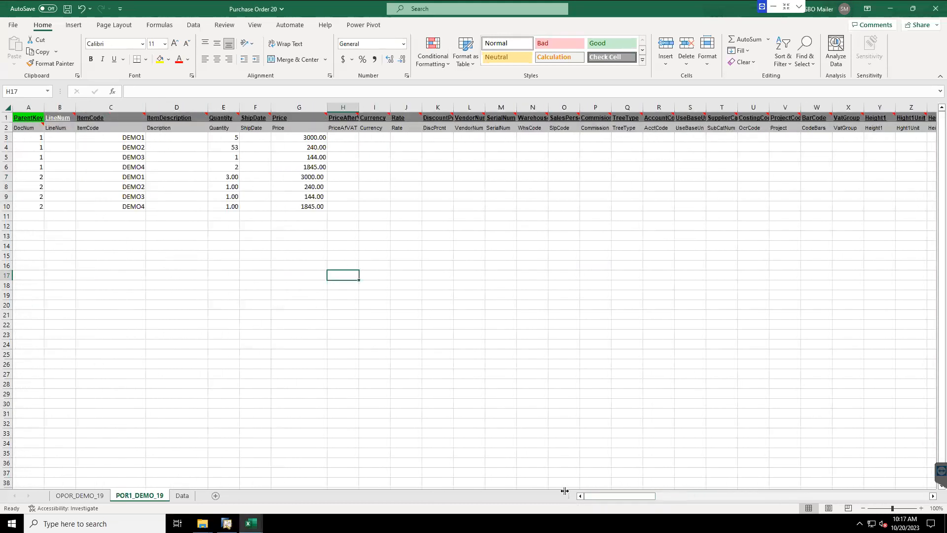
pyautogui.click(350, 105)
pyautogui.moveTo(737, 95); pyautogui.dragTo(460, 106)
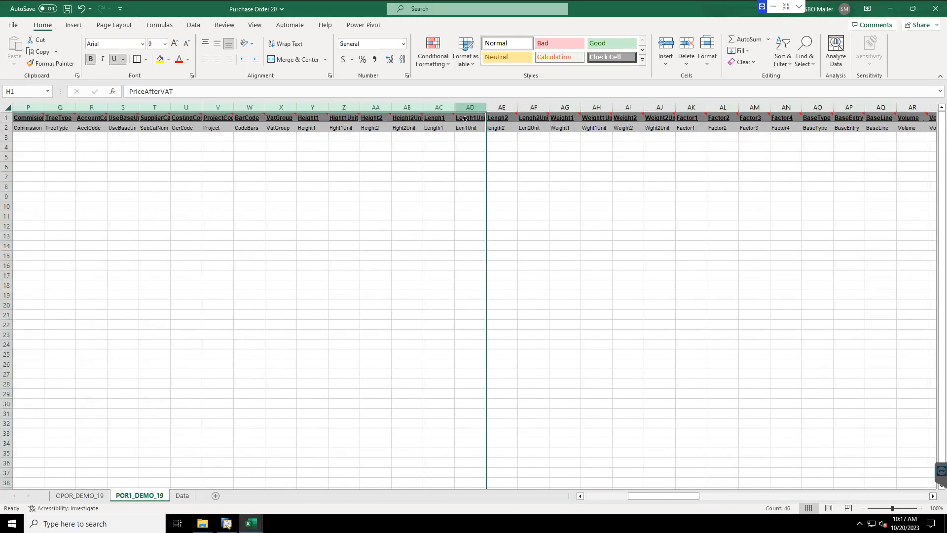
pyautogui.click(583, 496)
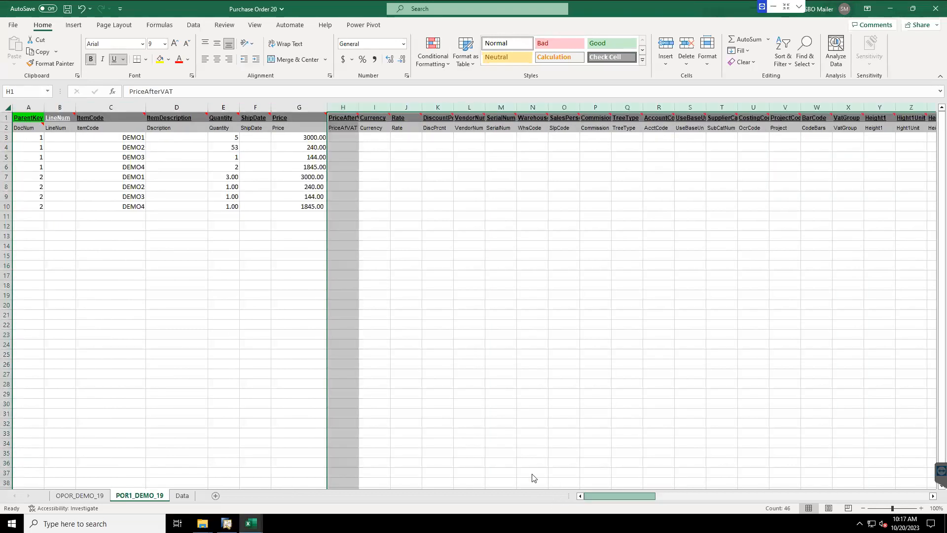
pyautogui.click(532, 403)
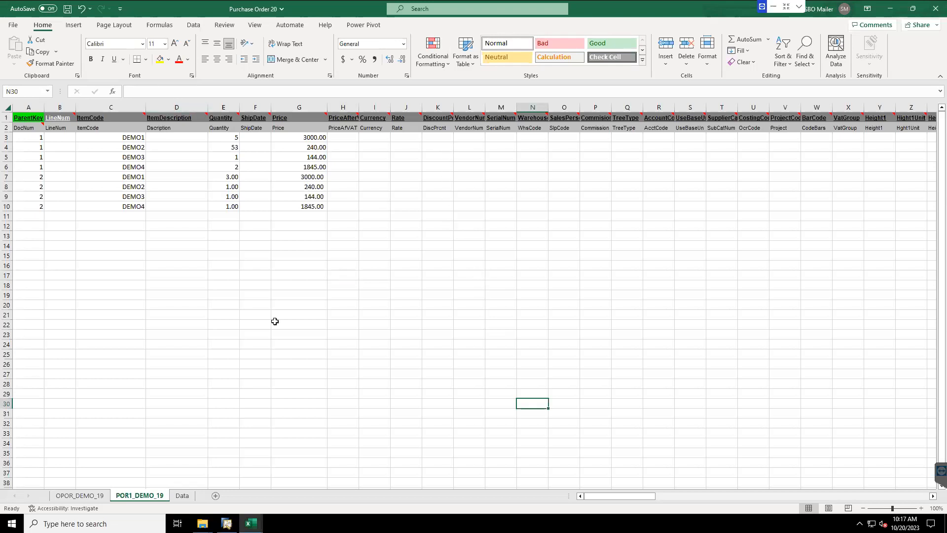
# Save the OPOR_DEMO_19 header sheet alone as tab-delimited text named OPOR_20231020 in the DTW Demo 20231020 folder
pyautogui.click(96, 495)
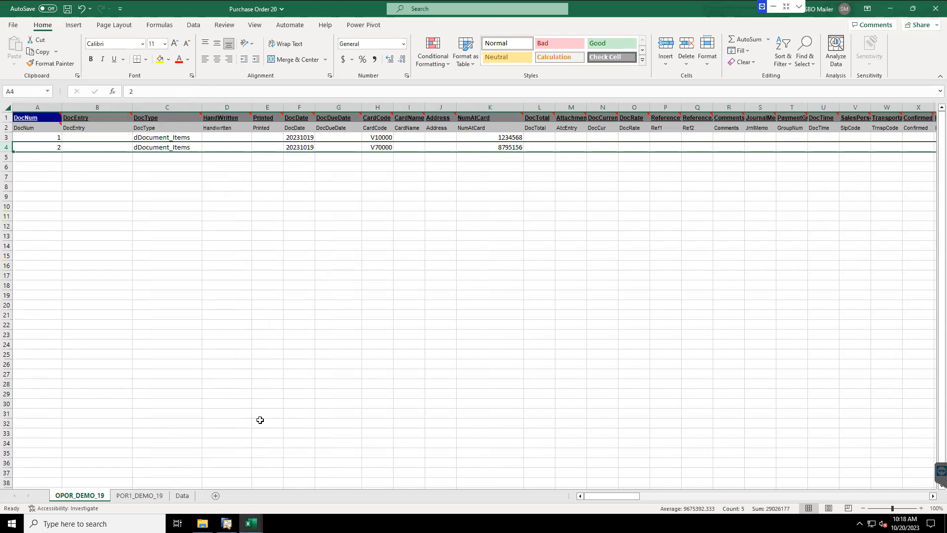
pyautogui.click(300, 219)
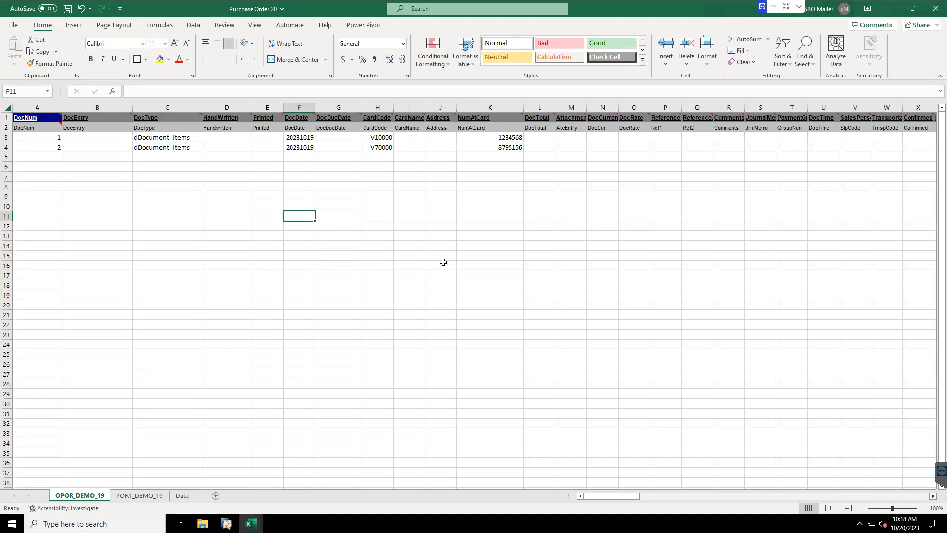
pyautogui.click(16, 28)
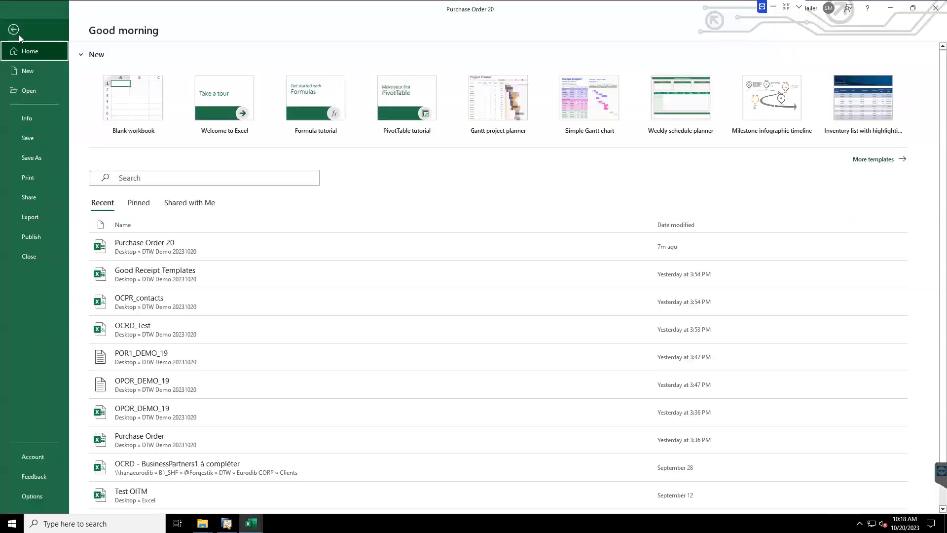
pyautogui.click(30, 159)
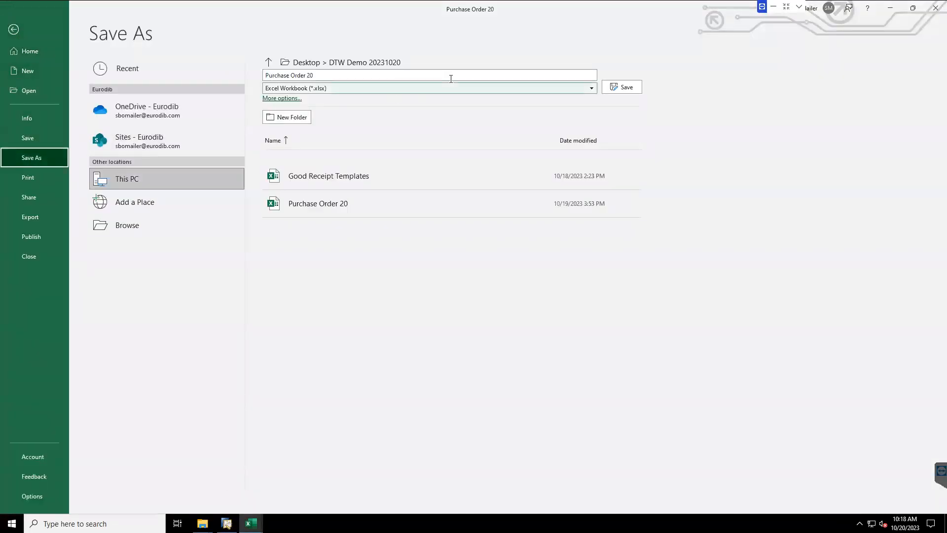
pyautogui.click(516, 88)
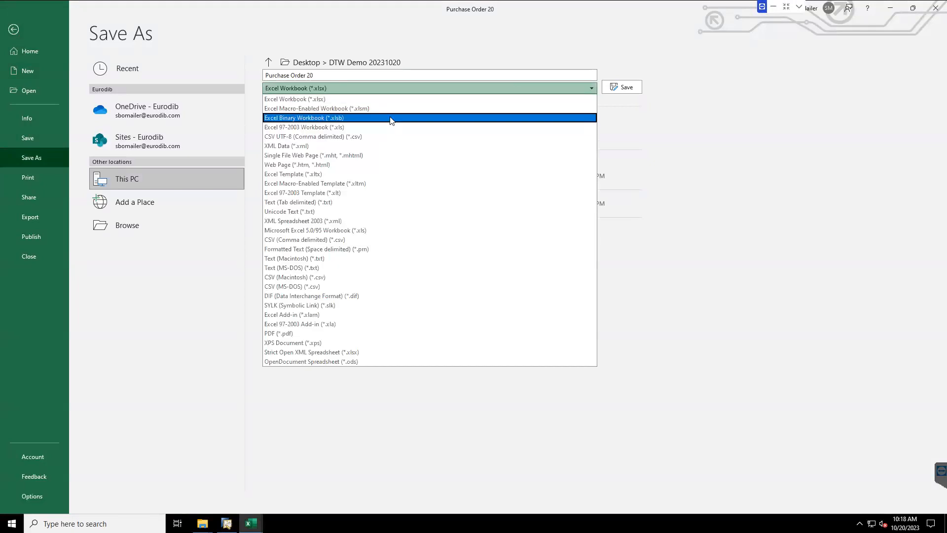
pyautogui.click(330, 206)
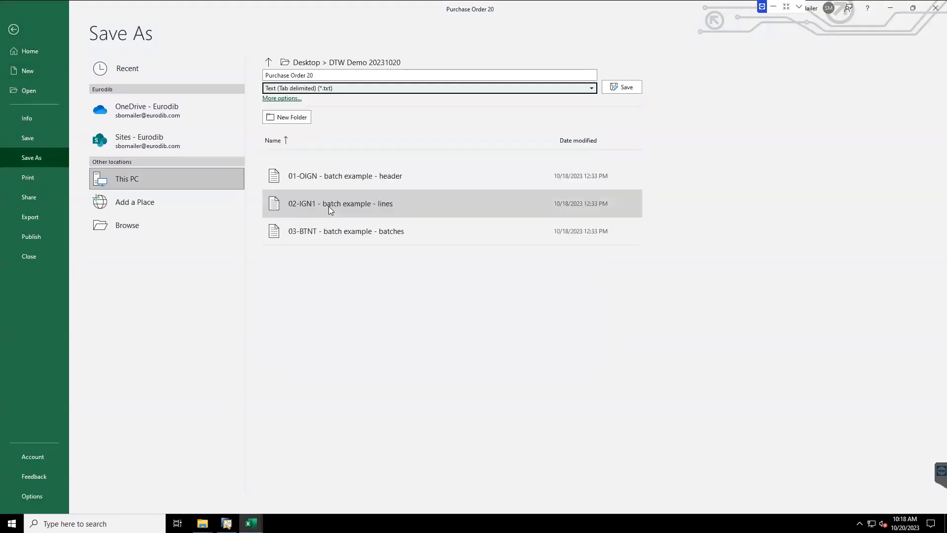
pyautogui.click(129, 225)
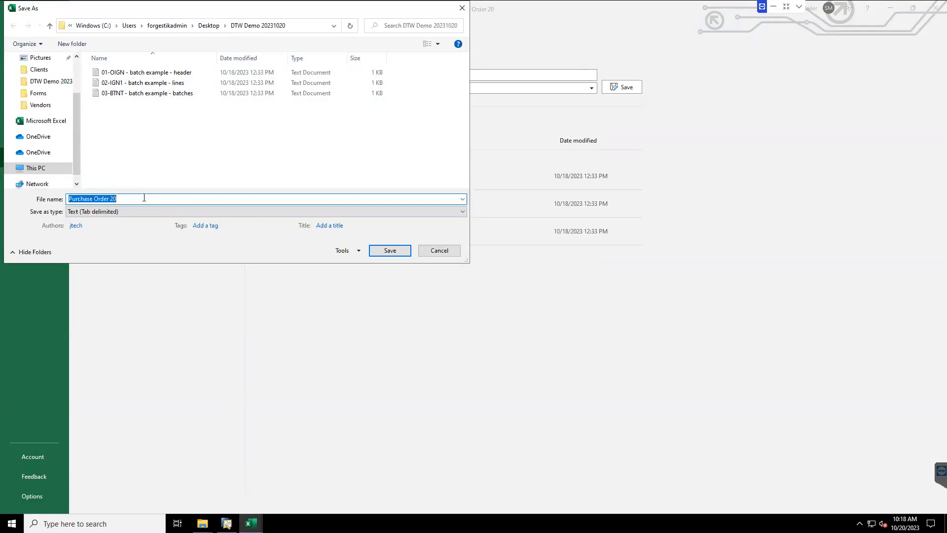
pyautogui.write('OPOR_20231020')
pyautogui.click(395, 249)
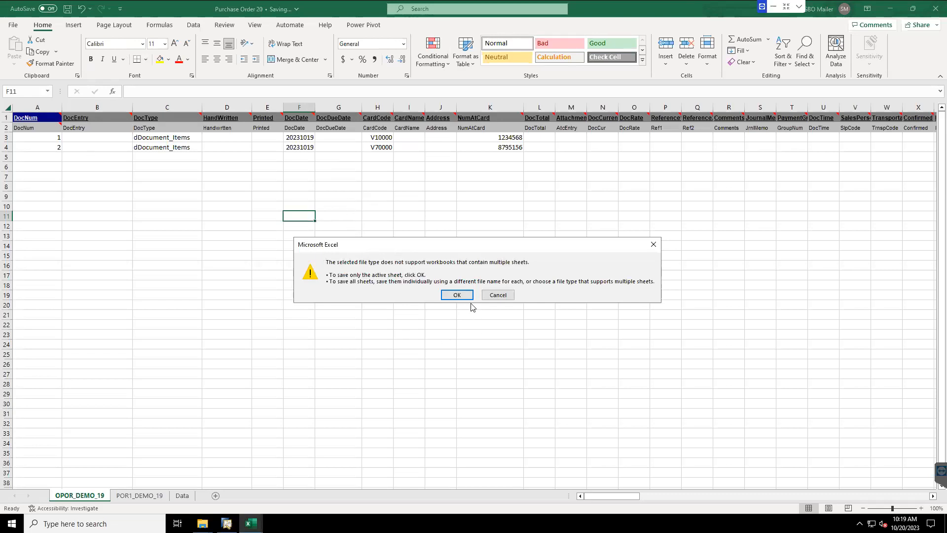
pyautogui.click(459, 295)
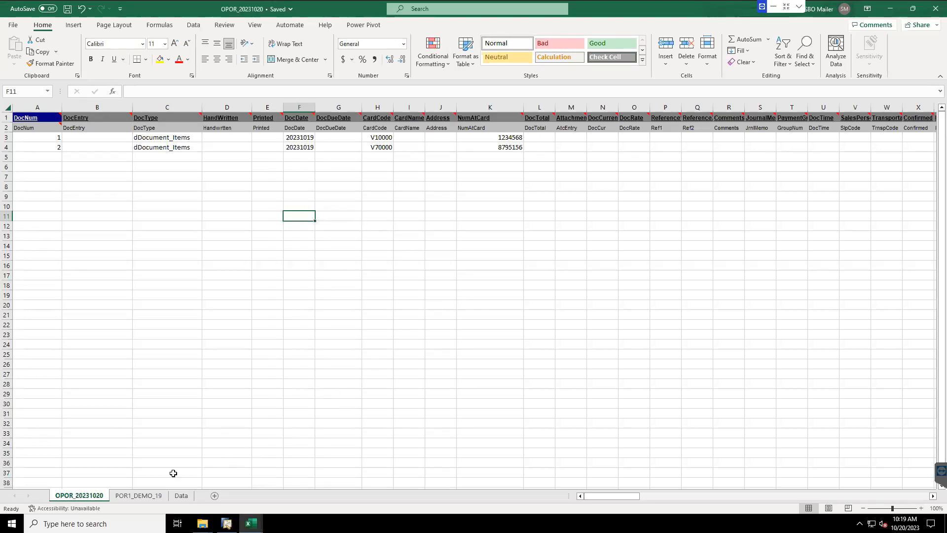
# Save the POR1_DEMO_19 line sheet alone as tab-delimited text named POR1_20231020 in the DTW Demo 20231020 folder
pyautogui.click(154, 498)
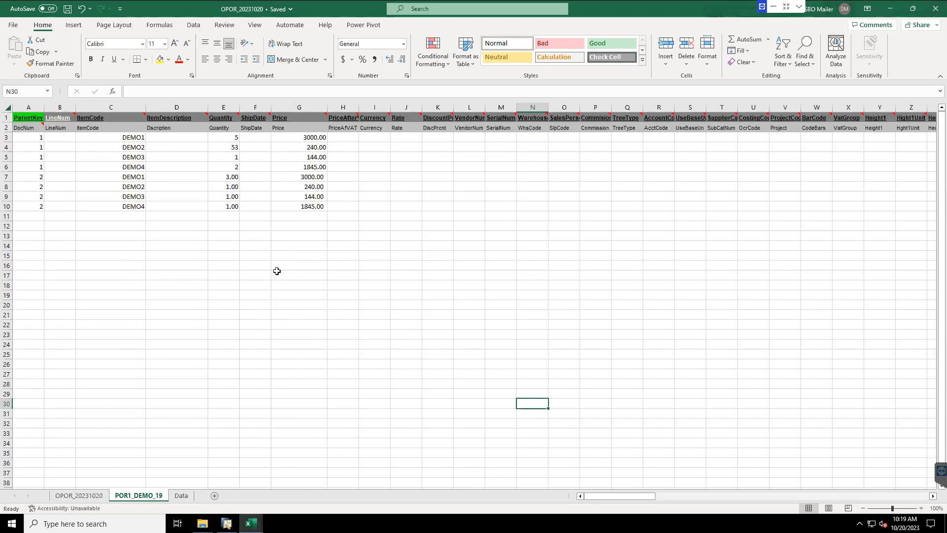
pyautogui.click(15, 25)
pyautogui.click(31, 157)
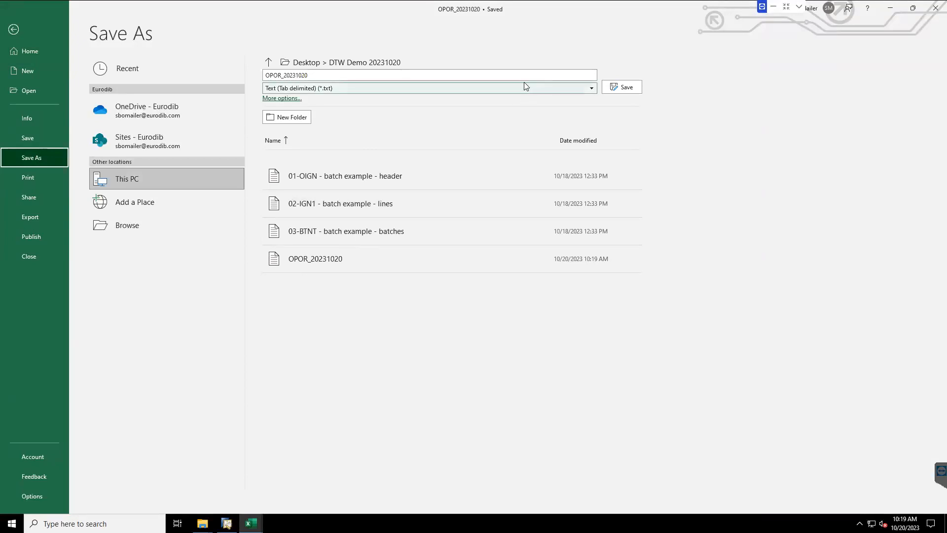
pyautogui.click(281, 74)
pyautogui.click(281, 75)
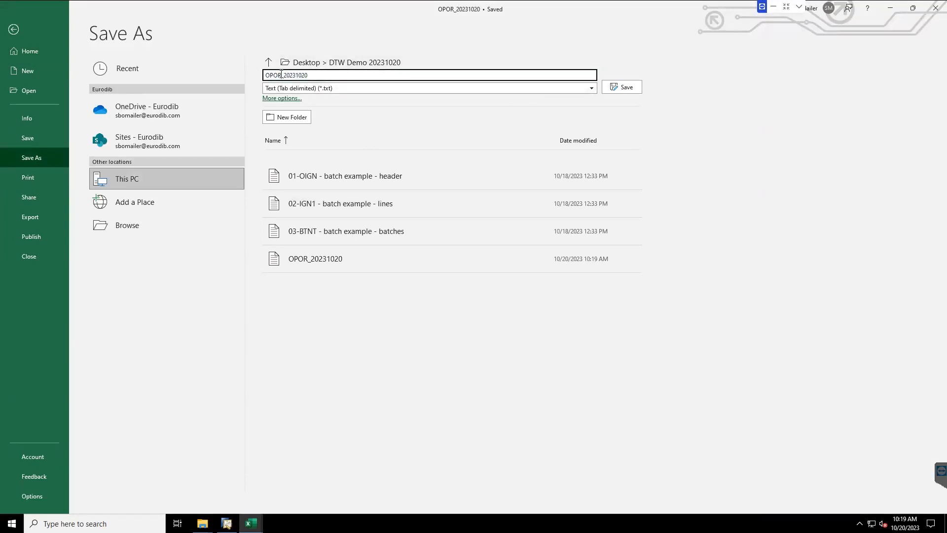
pyautogui.press('BackSpace')
pyautogui.press('BackSpace')
pyautogui.press('BackSpace')
pyautogui.press('BackSpace')
pyautogui.write('PO')
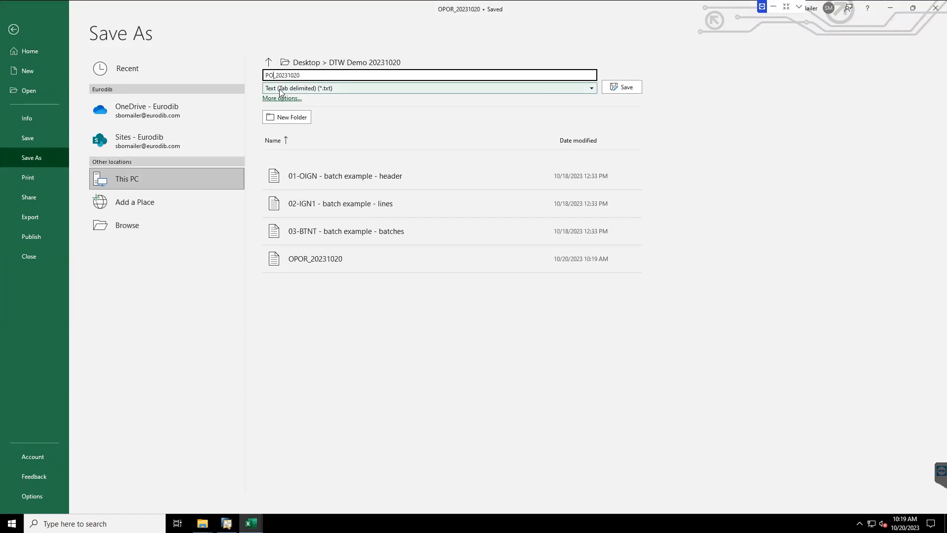
pyautogui.write('R1')
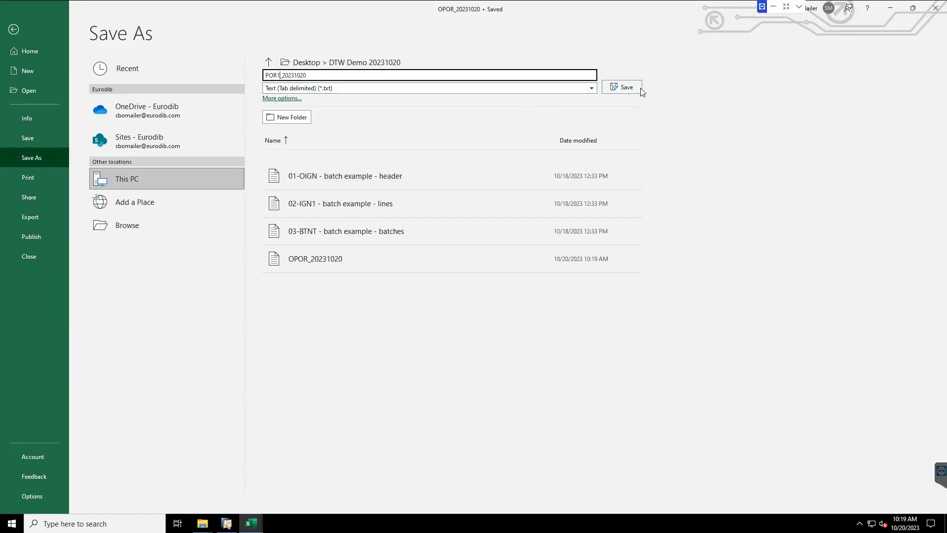
pyautogui.click(624, 88)
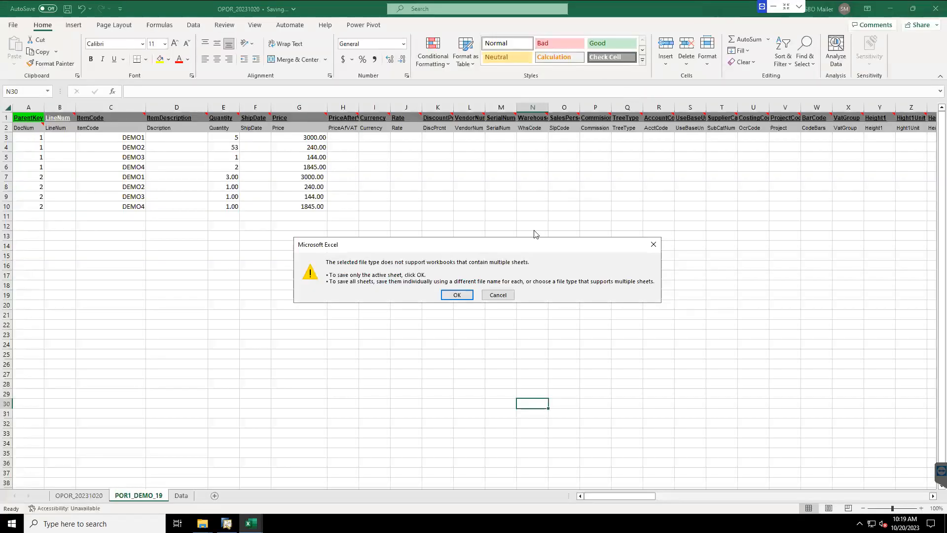
pyautogui.click(456, 294)
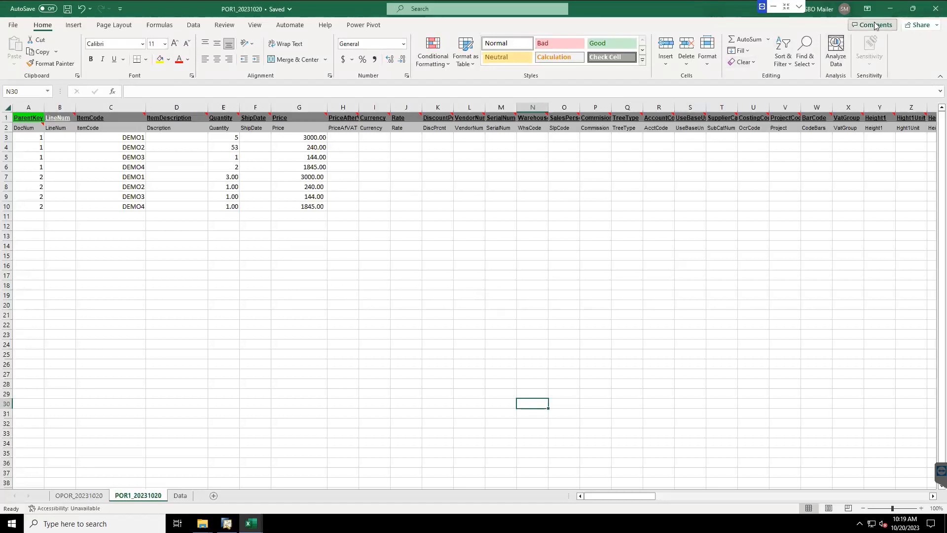
# Close the OPOR - Documents1 template and clear the other windows to reach the DTW Demo 20231020 folder
pyautogui.click(890, 9)
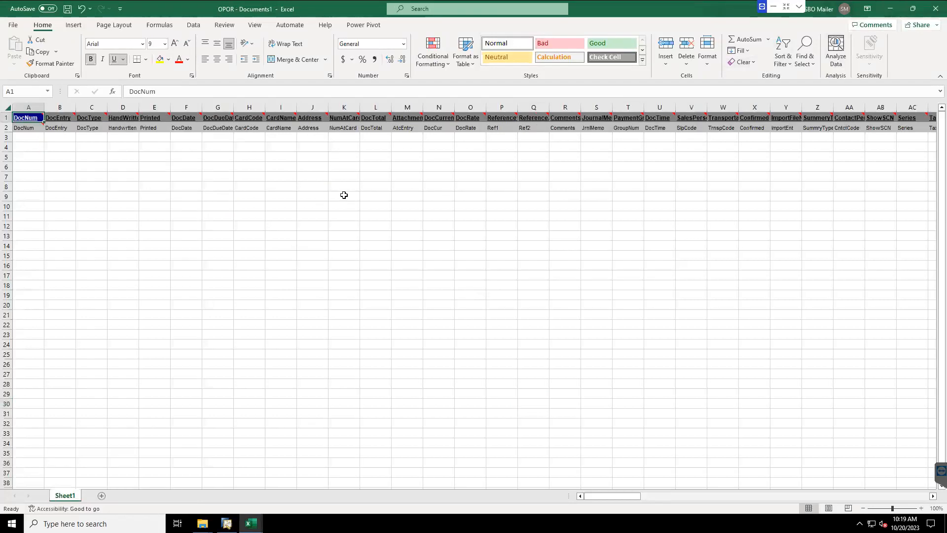
pyautogui.click(934, 9)
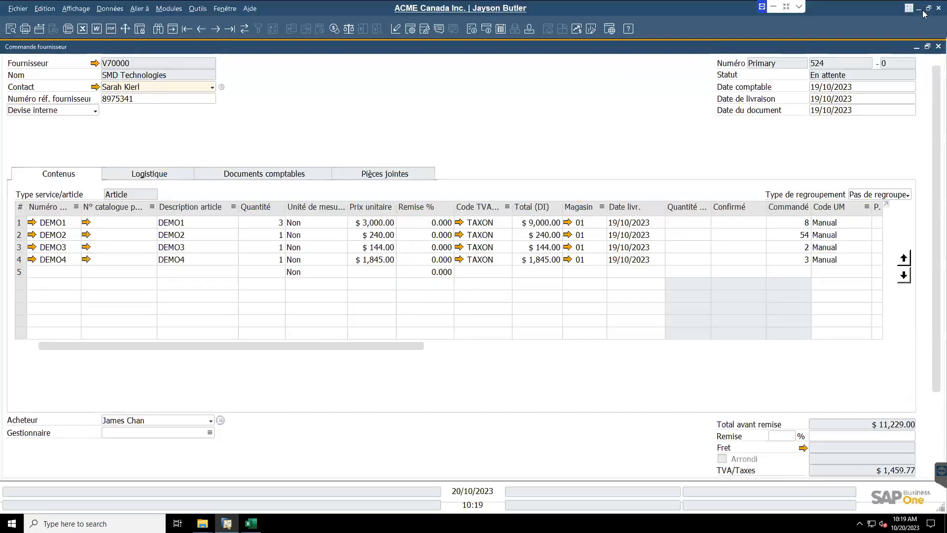
pyautogui.click(919, 9)
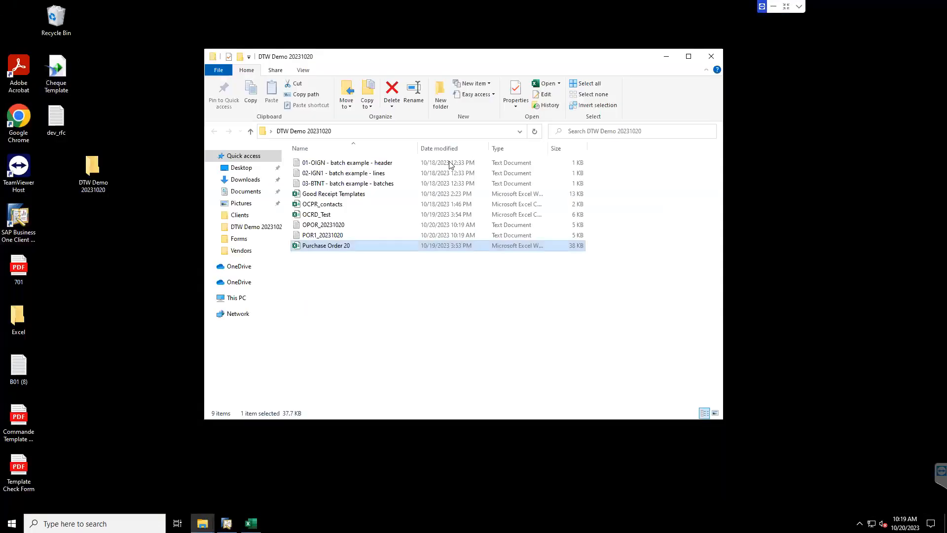
pyautogui.click(378, 303)
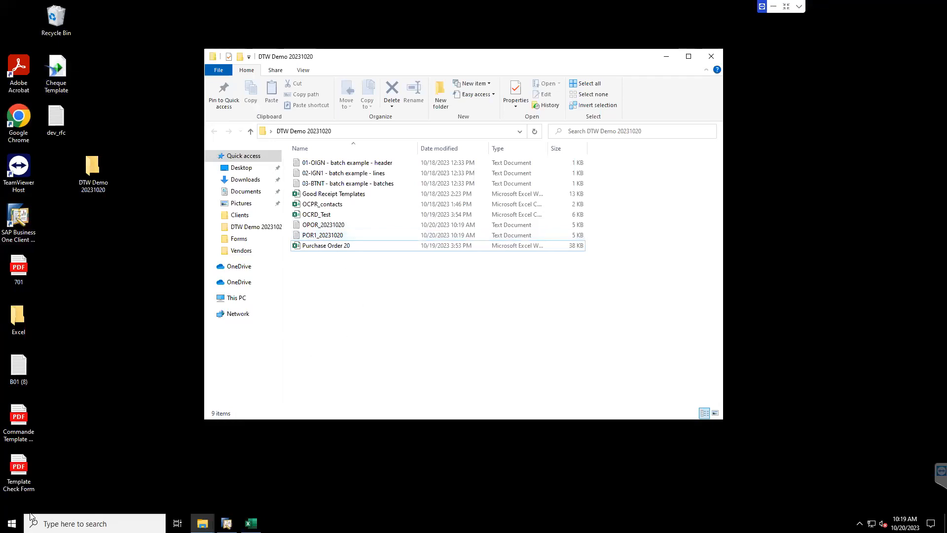
# Launch the SAP Business One Data Transfer Workbench (64-bit) as administrator and allow it to make changes
pyautogui.click(12, 521)
pyautogui.scroll(-8, 79, 397)
pyautogui.scroll(-3, 79, 399)
pyautogui.click(77, 355)
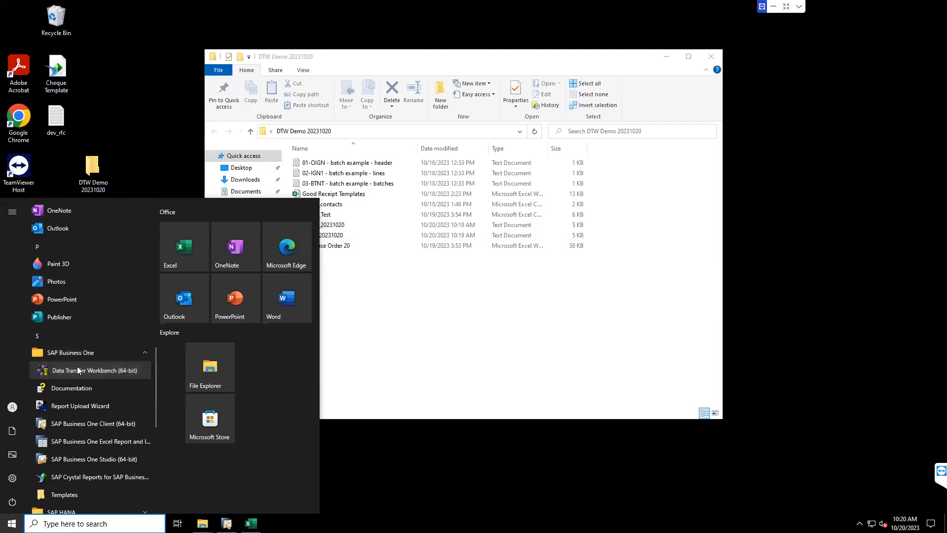
pyautogui.rightClick(78, 370)
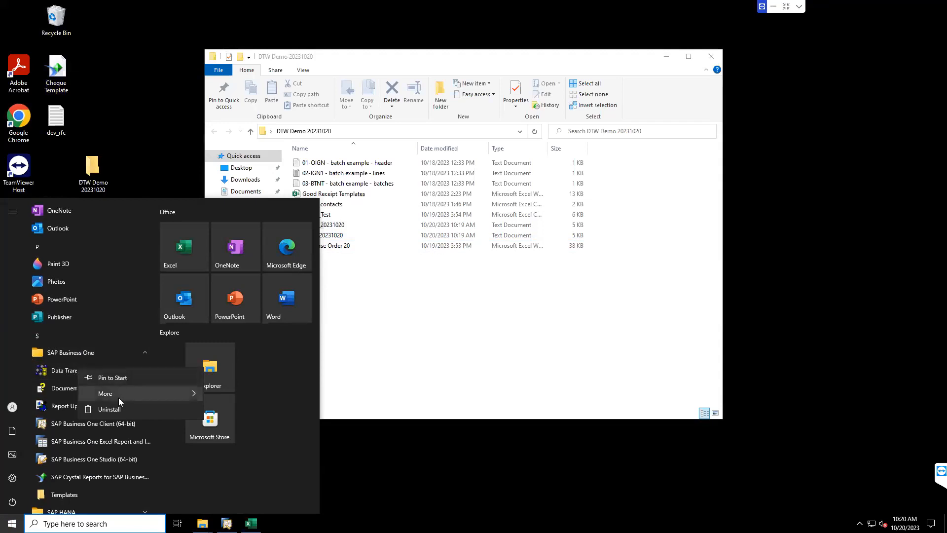
pyautogui.moveTo(129, 392)
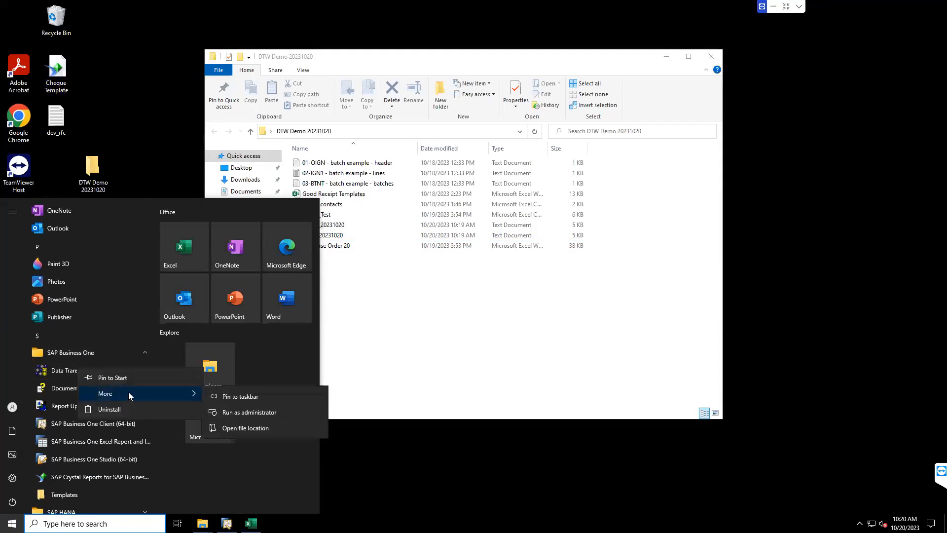
pyautogui.click(257, 414)
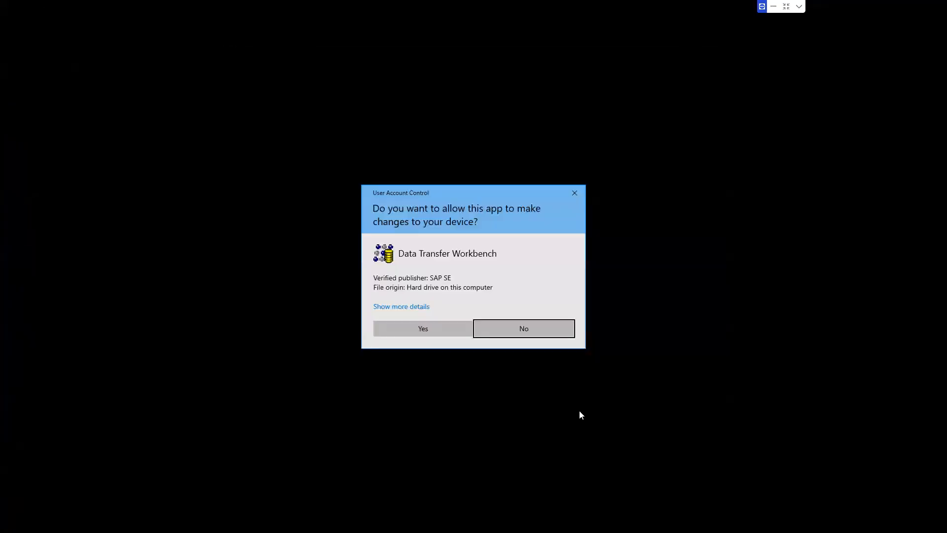
pyautogui.click(426, 327)
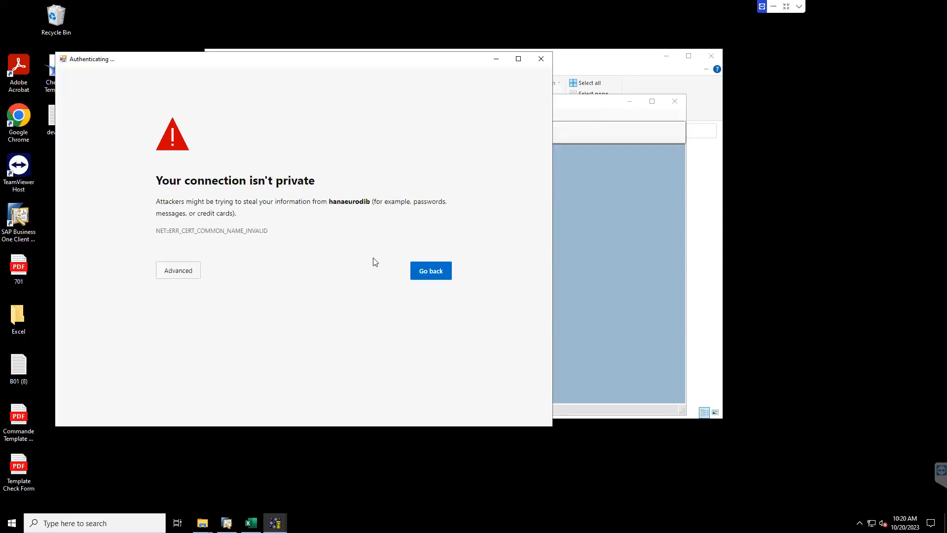
# Continue past the certificate warning and log in to ACME Canada Inc. (SBODEMOCA) as manager with the account password
pyautogui.click(183, 272)
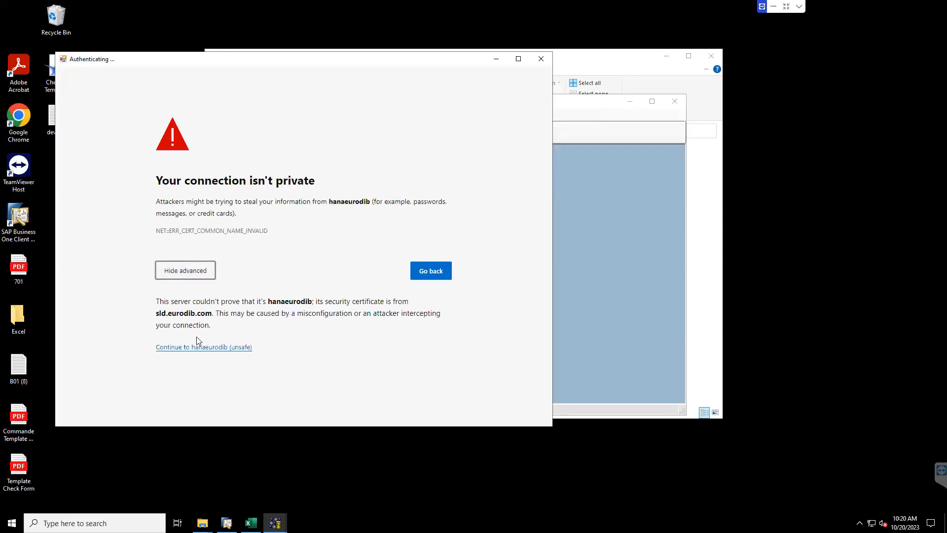
pyautogui.click(202, 354)
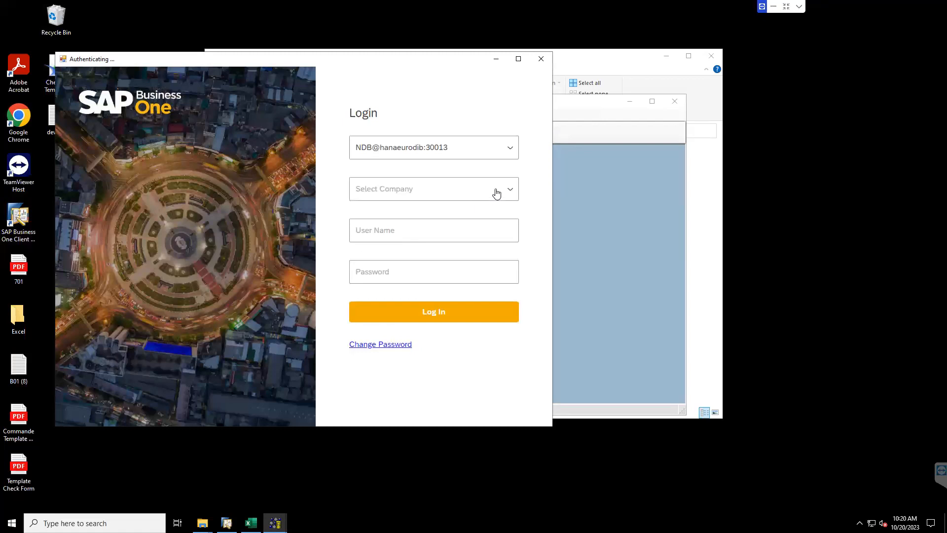
pyautogui.click(496, 192)
pyautogui.click(434, 237)
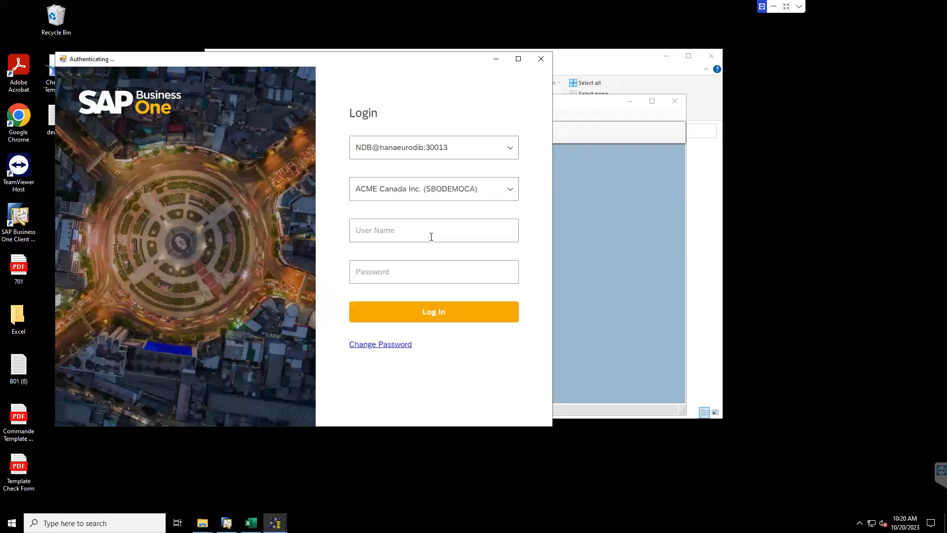
pyautogui.write('manager')
pyautogui.press('Return')
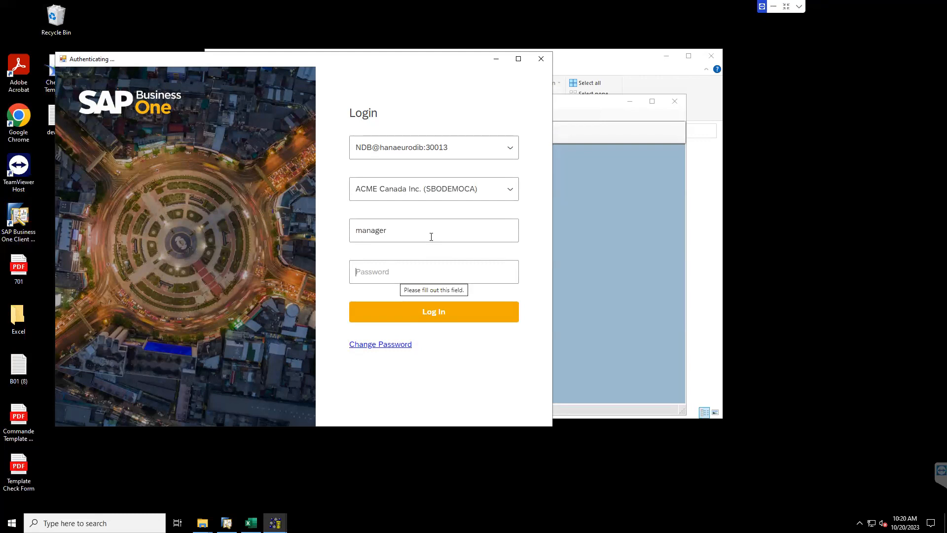
pyautogui.write('•••••••')
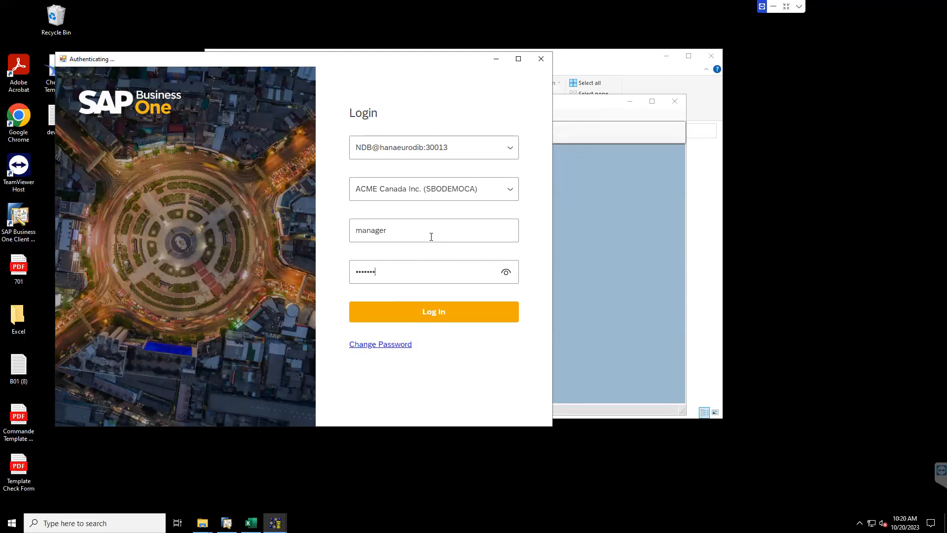
pyautogui.click(446, 315)
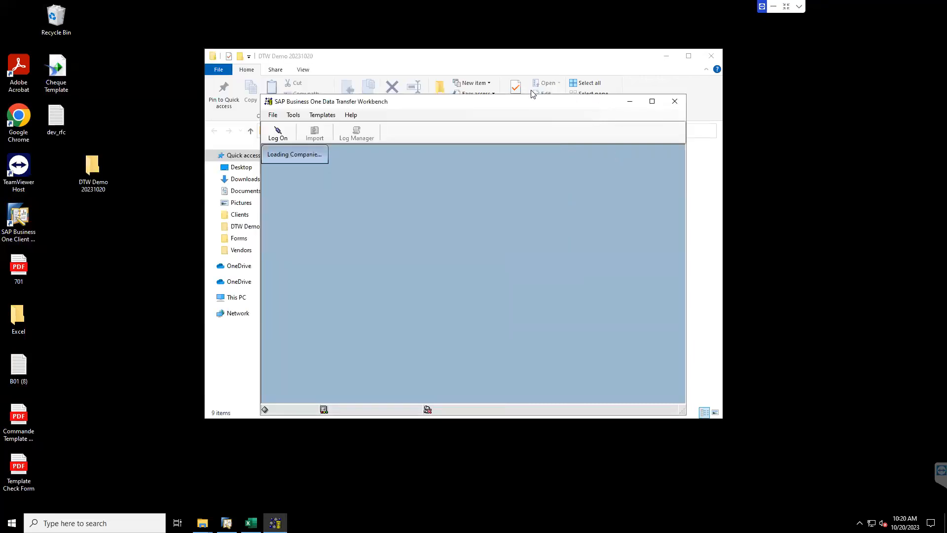
pyautogui.moveTo(532, 105); pyautogui.dragTo(481, 92)
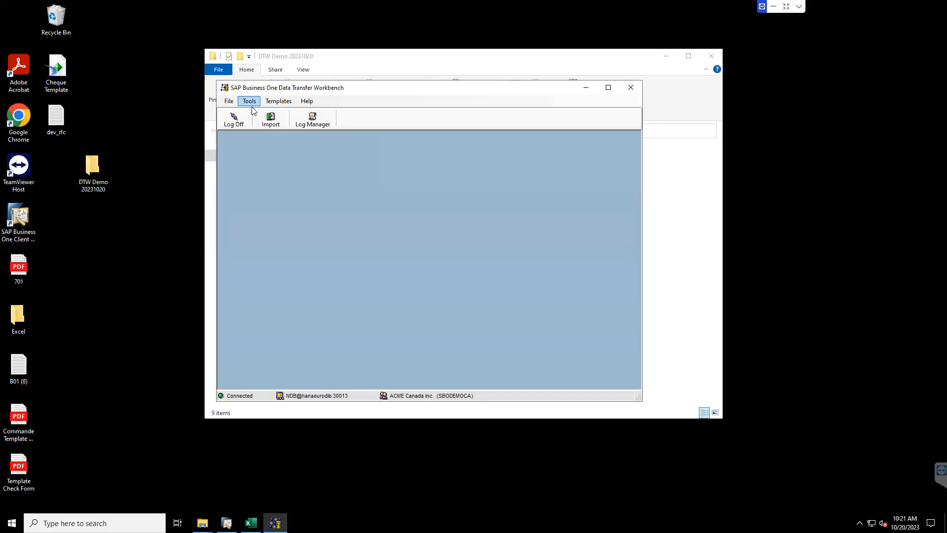
# Start a data import for Transactional Data with the Add New Data operation
pyautogui.click(272, 131)
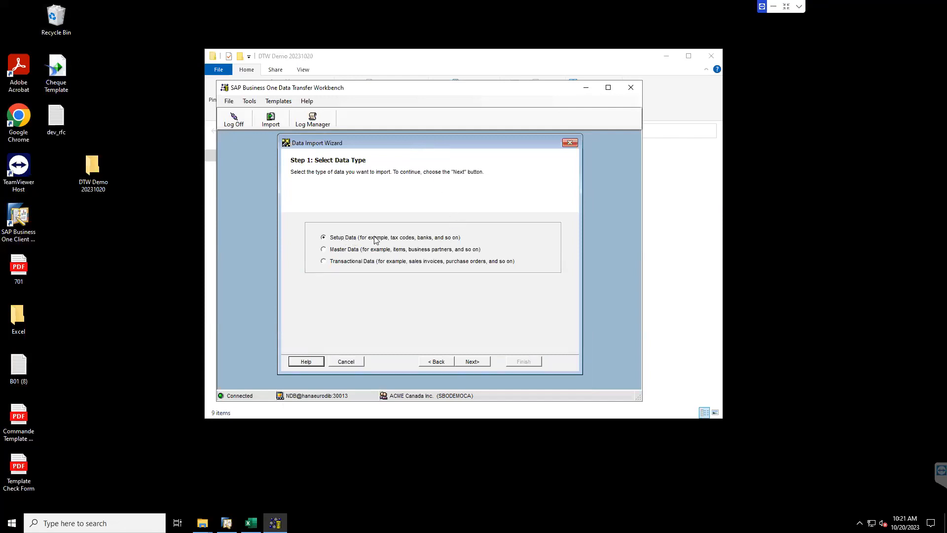
pyautogui.click(423, 252)
pyautogui.click(472, 362)
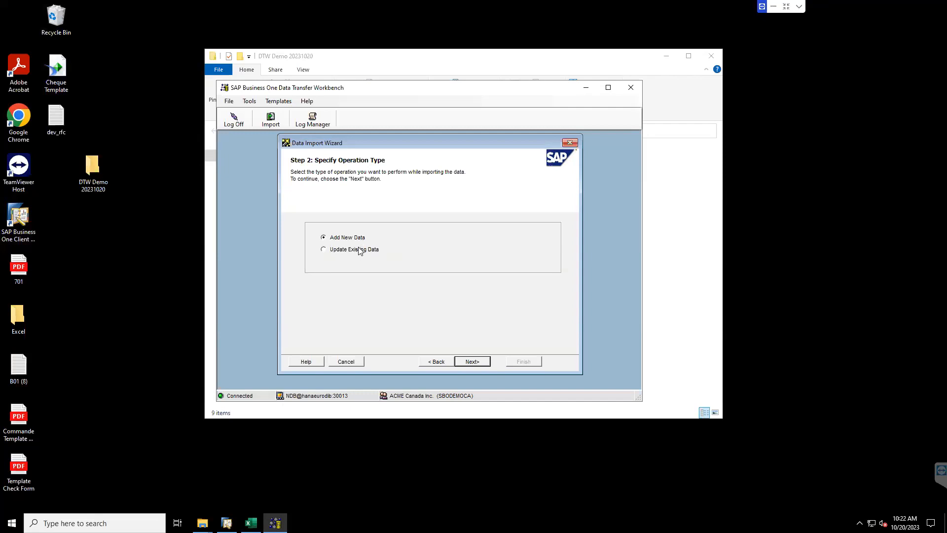
pyautogui.click(471, 363)
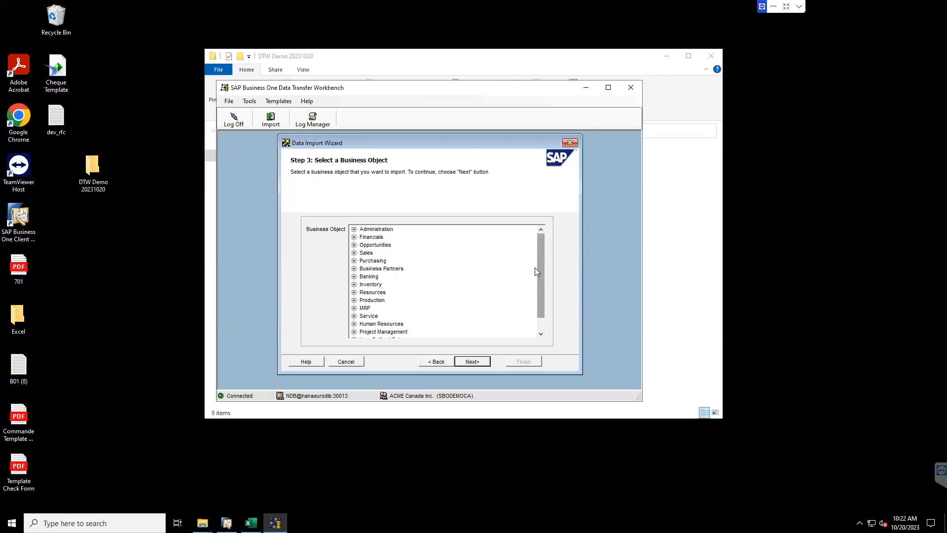
# Choose Purchase Order under Purchasing as the business object to import
pyautogui.click(354, 261)
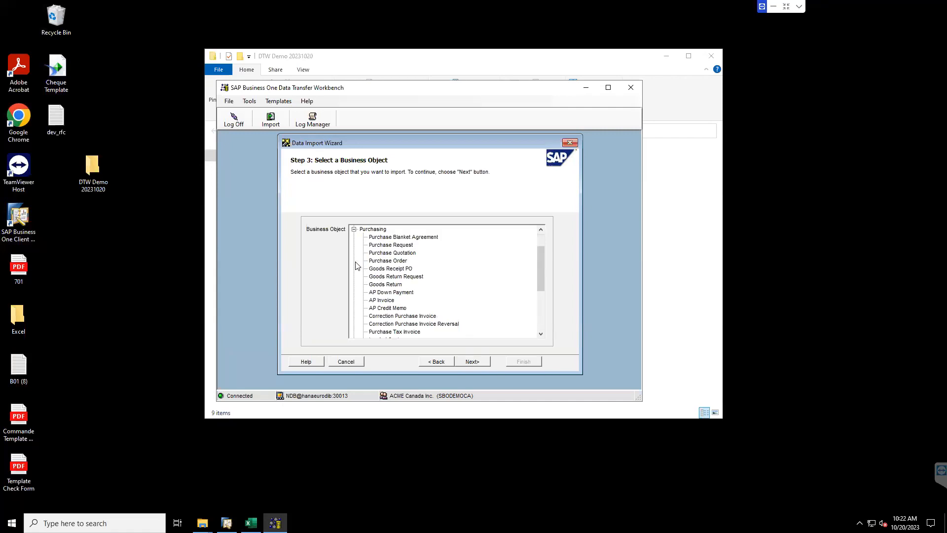
pyautogui.click(385, 261)
pyautogui.click(476, 362)
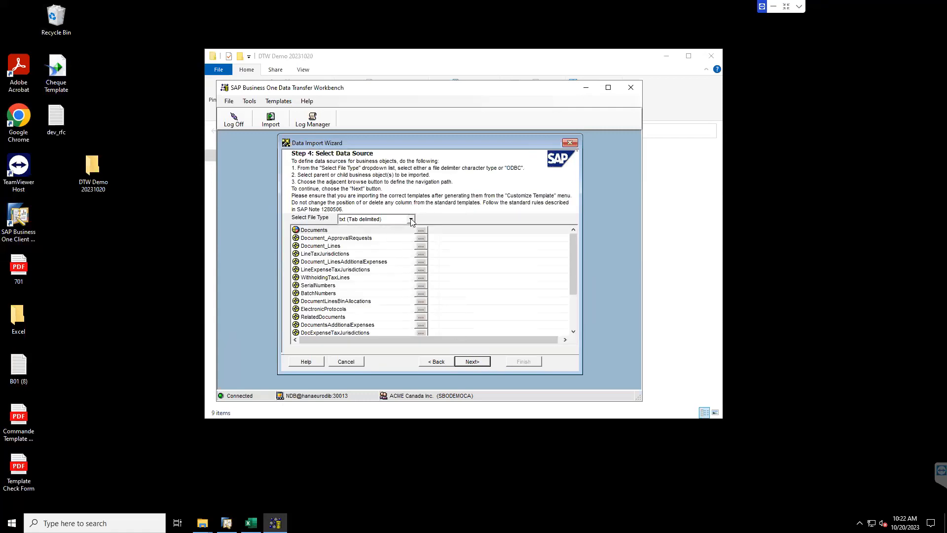
# Set the source file type to txt (Tab delimited) and assign OPOR_20231020 as the Documents source file
pyautogui.click(411, 220)
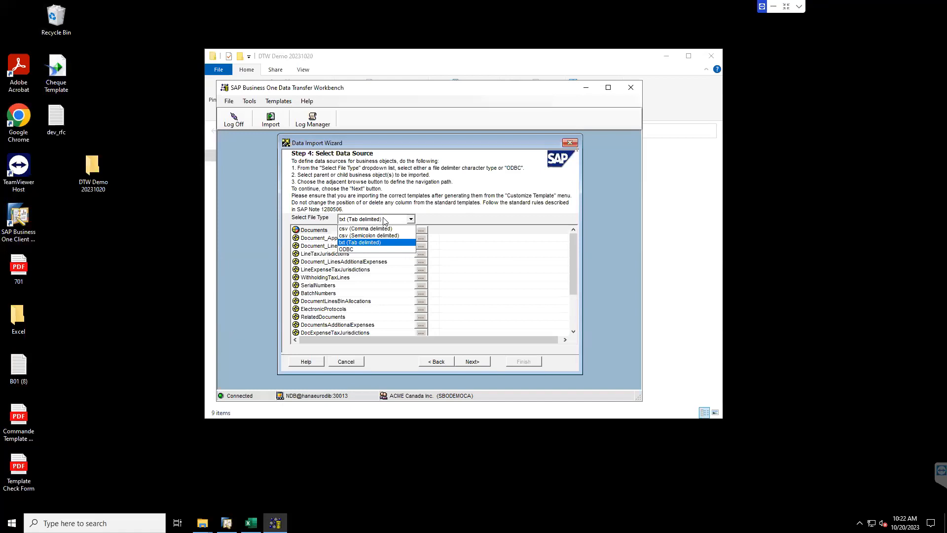
pyautogui.click(378, 243)
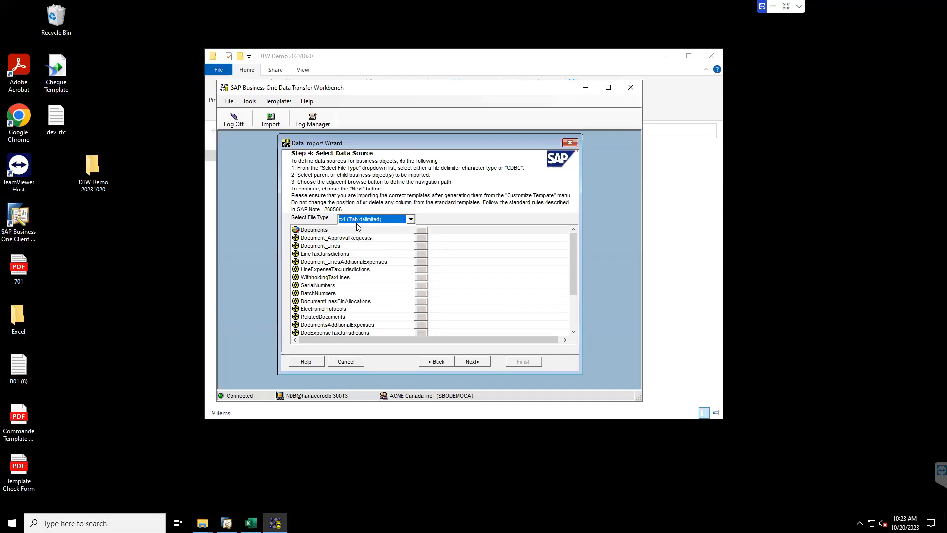
pyautogui.moveTo(576, 254)
pyautogui.mouseDown()
pyautogui.moveTo(570, 306)
pyautogui.moveTo(577, 245)
pyautogui.mouseUp()
pyautogui.click(423, 230)
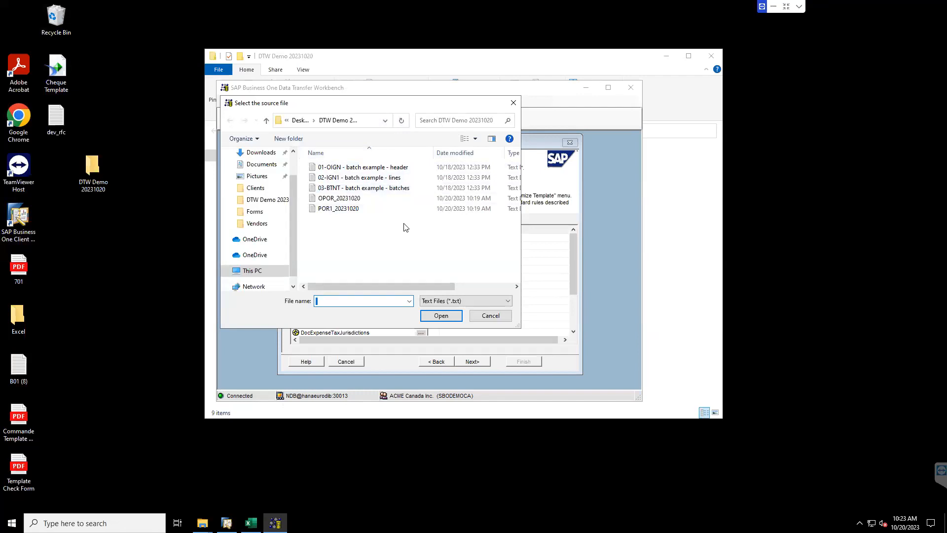
pyautogui.doubleClick(346, 199)
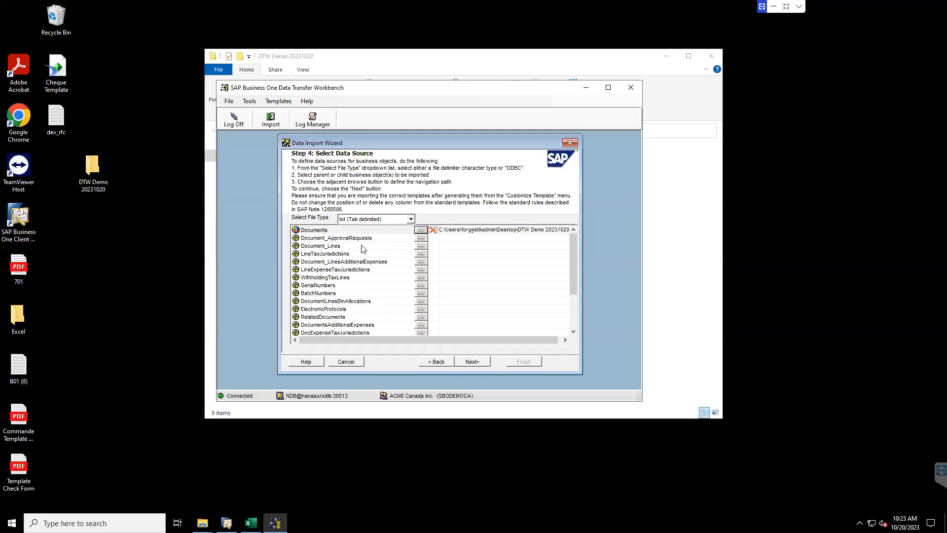
# Assign POR1_20231020 as the source file for Document_Lines
pyautogui.click(423, 243)
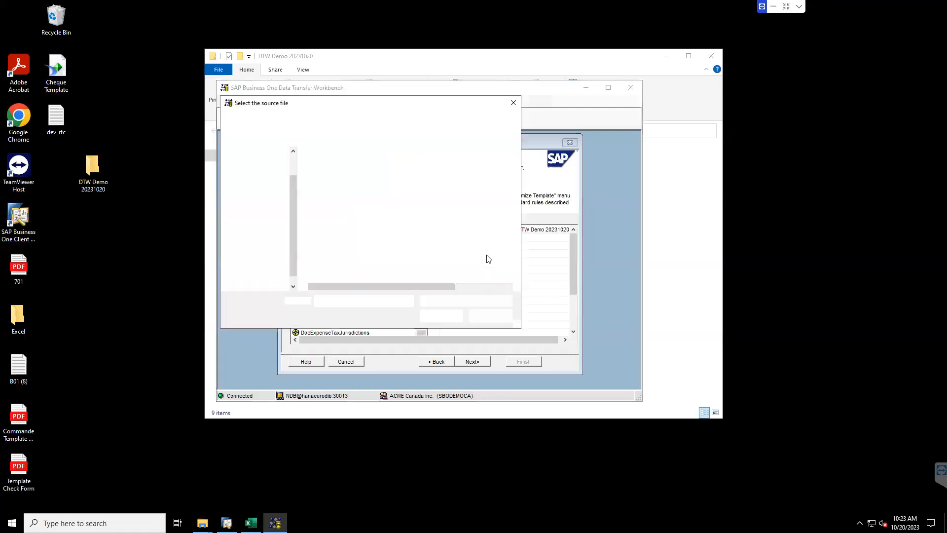
pyautogui.click(358, 211)
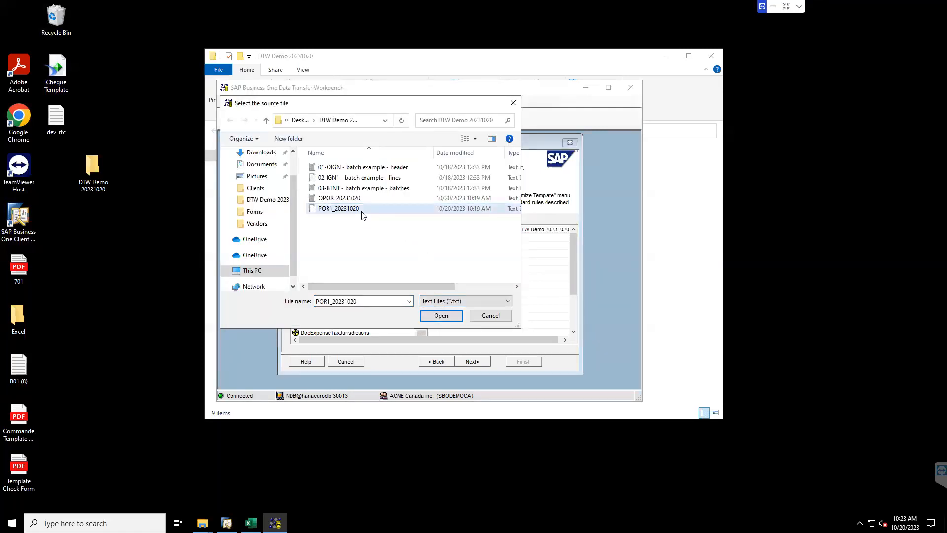
pyautogui.doubleClick(362, 211)
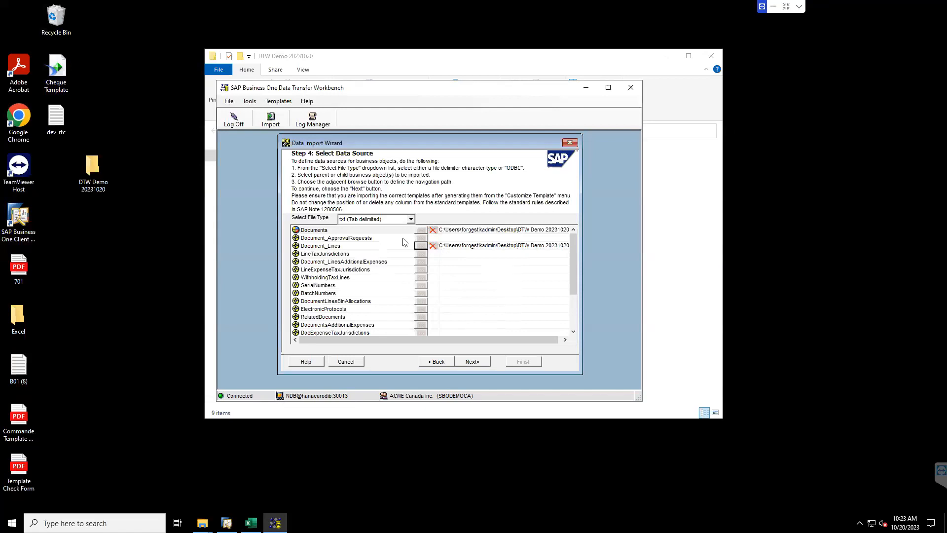
# Proceed to field mapping and review the Documents mapping rules, including the target options for the ShipFrom source field
pyautogui.click(472, 362)
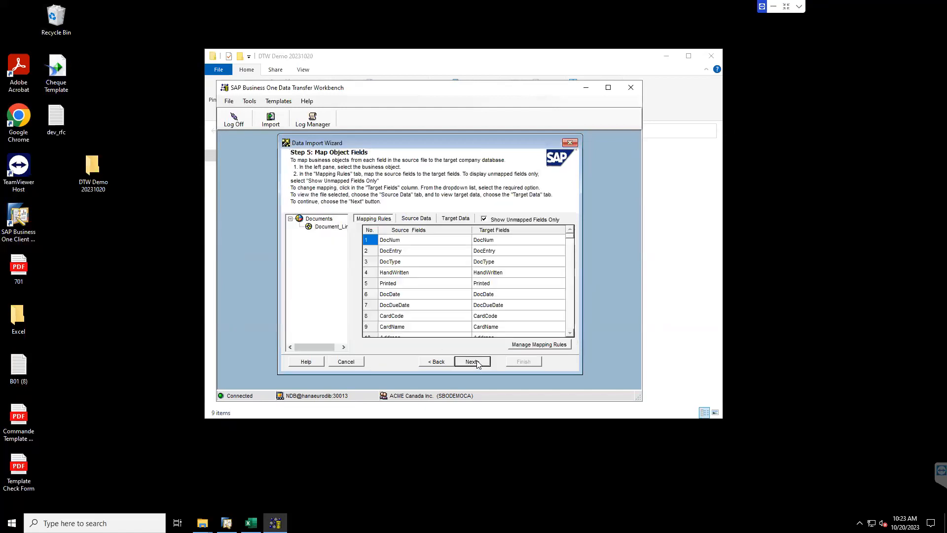
pyautogui.click(319, 228)
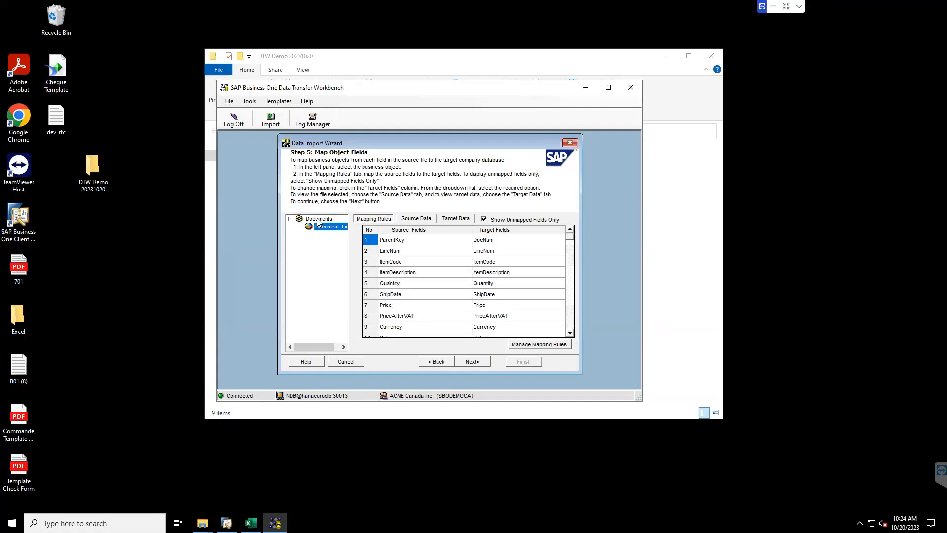
pyautogui.click(318, 220)
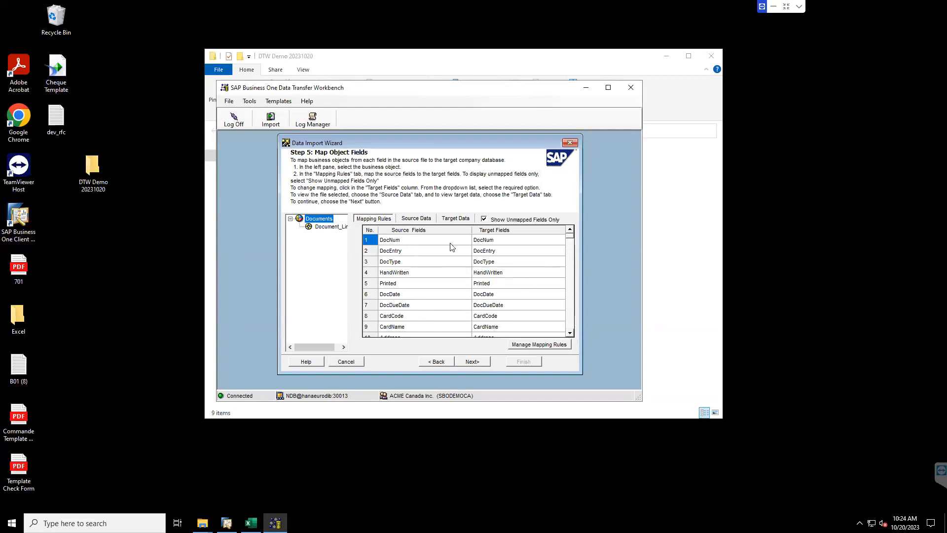
pyautogui.click(412, 231)
pyautogui.moveTo(572, 241); pyautogui.dragTo(563, 341)
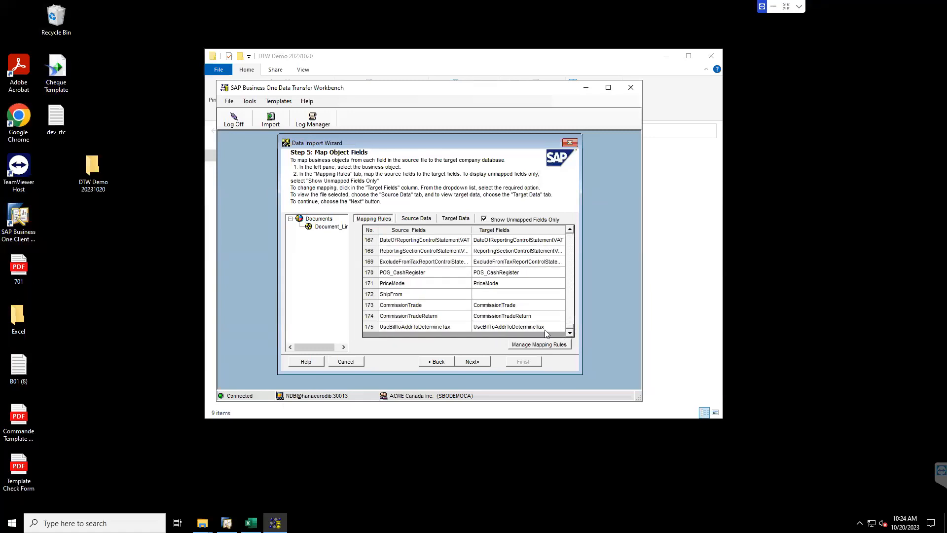
pyautogui.click(538, 299)
pyautogui.click(559, 294)
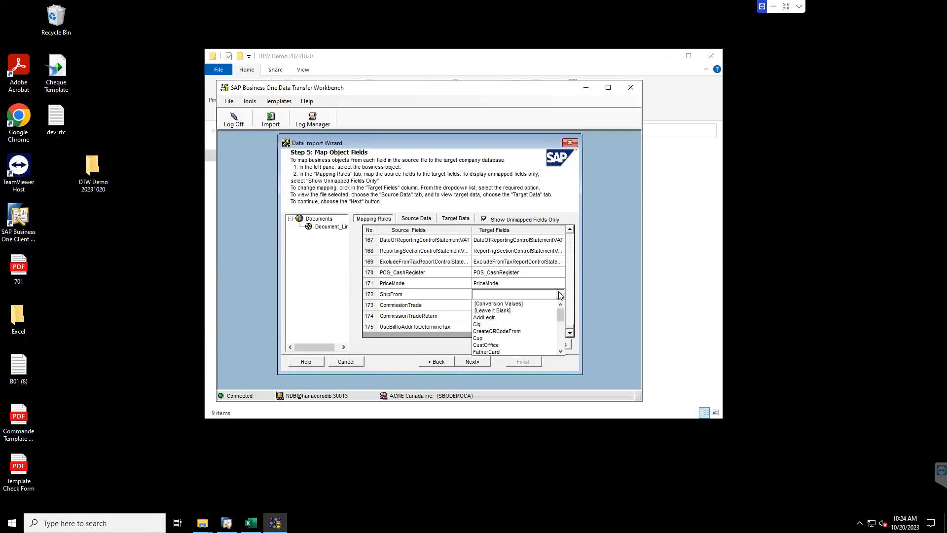
pyautogui.moveTo(558, 315)
pyautogui.mouseDown()
pyautogui.moveTo(555, 358)
pyautogui.moveTo(563, 312)
pyautogui.mouseUp()
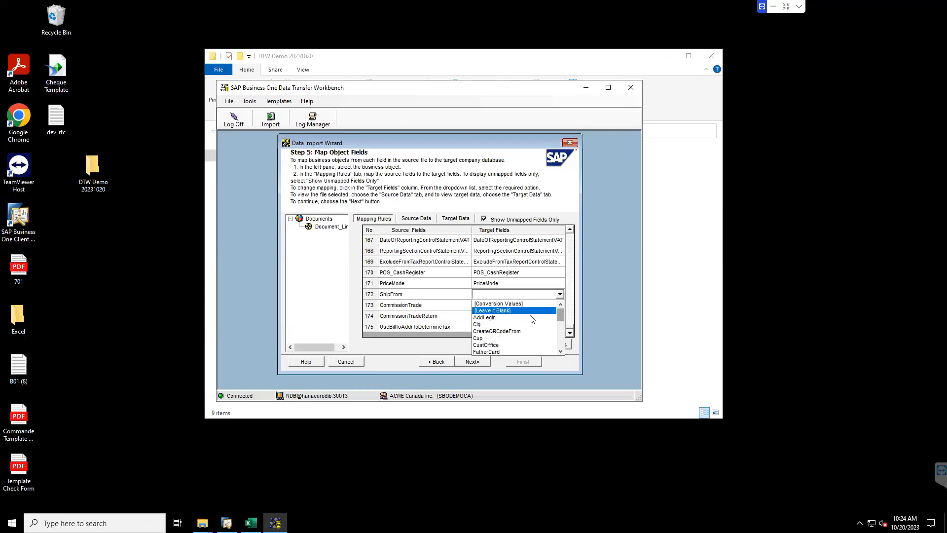
pyautogui.click(559, 190)
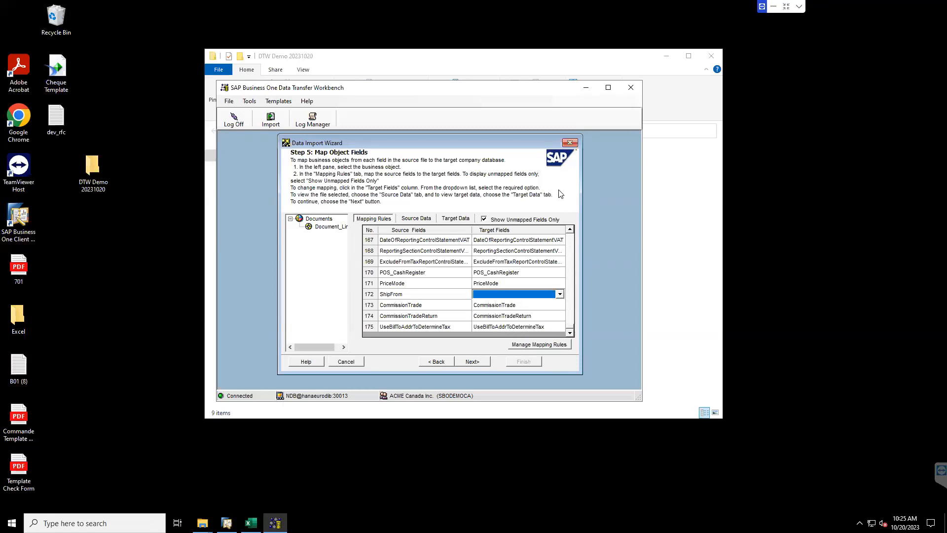
pyautogui.moveTo(570, 328); pyautogui.dragTo(571, 231)
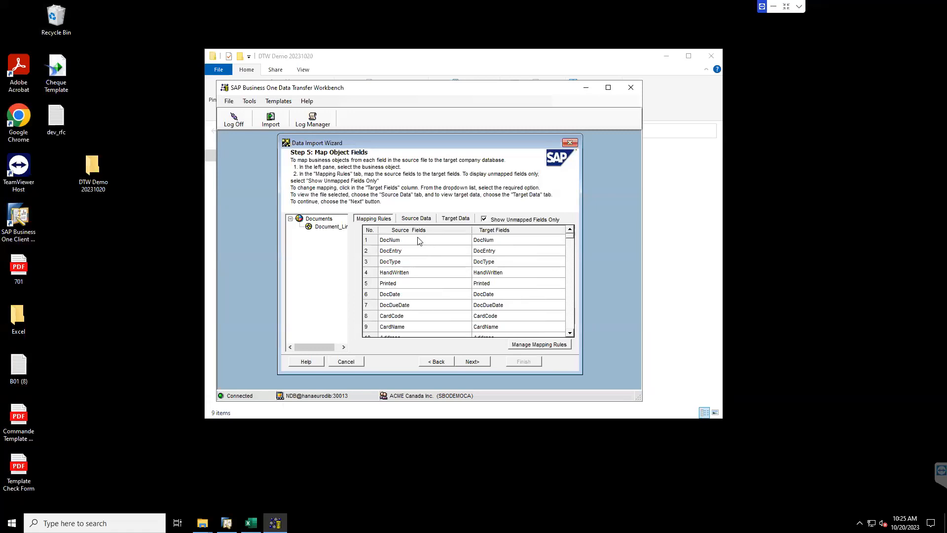
# Review the Document_Lines mapping rules and the source data loaded for the order lines
pyautogui.click(328, 230)
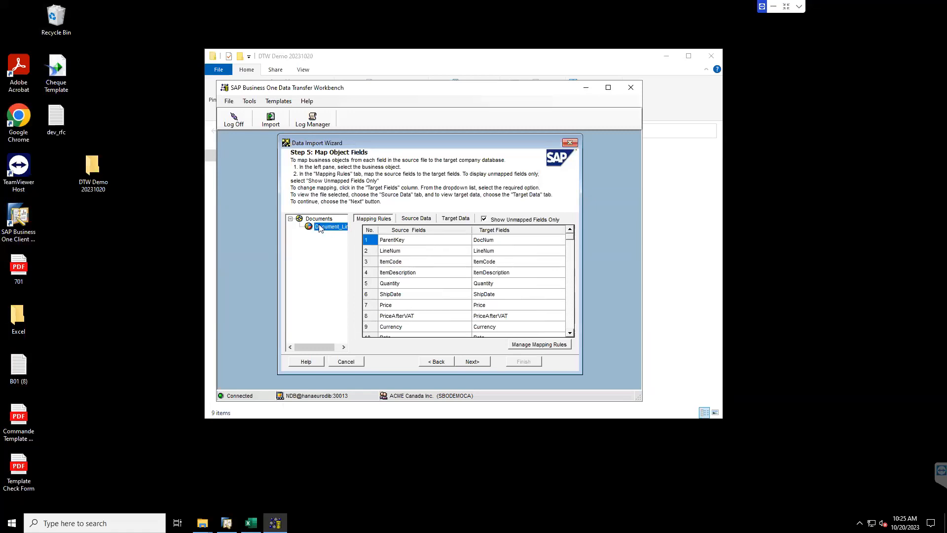
pyautogui.moveTo(570, 239)
pyautogui.mouseDown()
pyautogui.moveTo(565, 322)
pyautogui.moveTo(574, 233)
pyautogui.mouseUp()
pyautogui.click(423, 219)
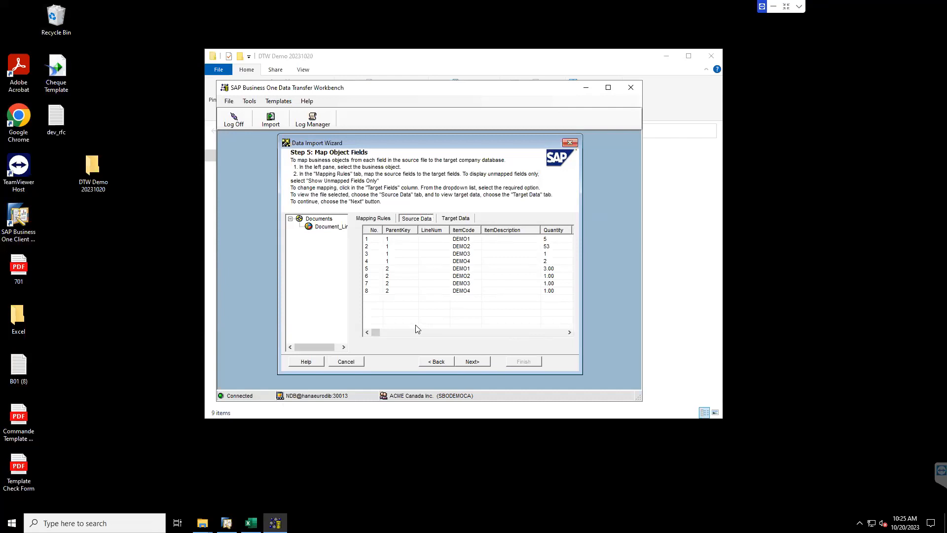
pyautogui.moveTo(378, 331); pyautogui.dragTo(368, 334)
pyautogui.click(513, 332)
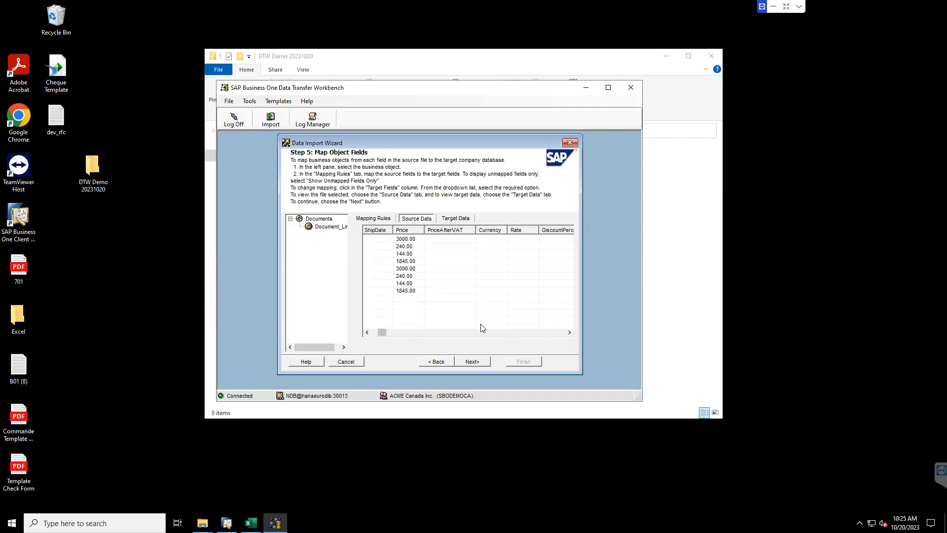
pyautogui.moveTo(382, 331); pyautogui.dragTo(378, 338)
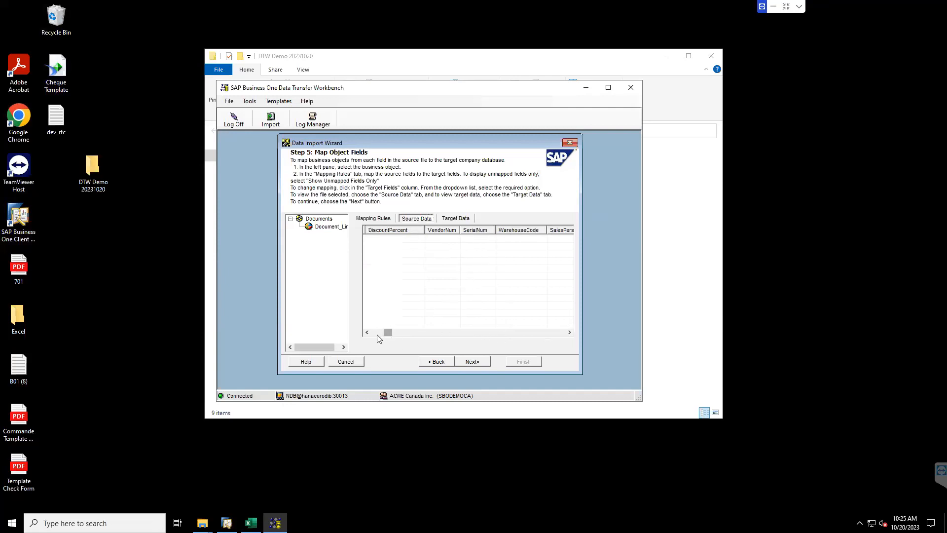
pyautogui.click(374, 333)
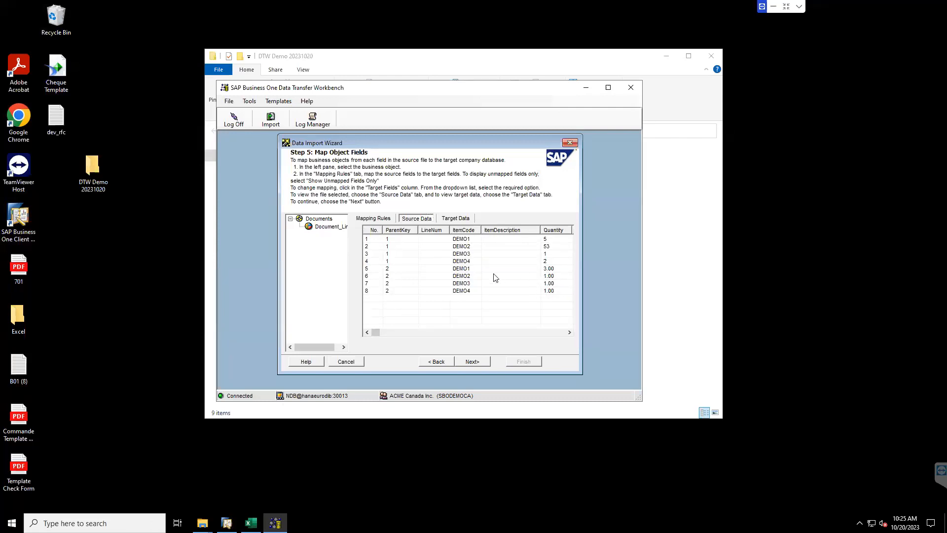
# Review the Documents source data with the DocType column widened to show its full values
pyautogui.click(328, 219)
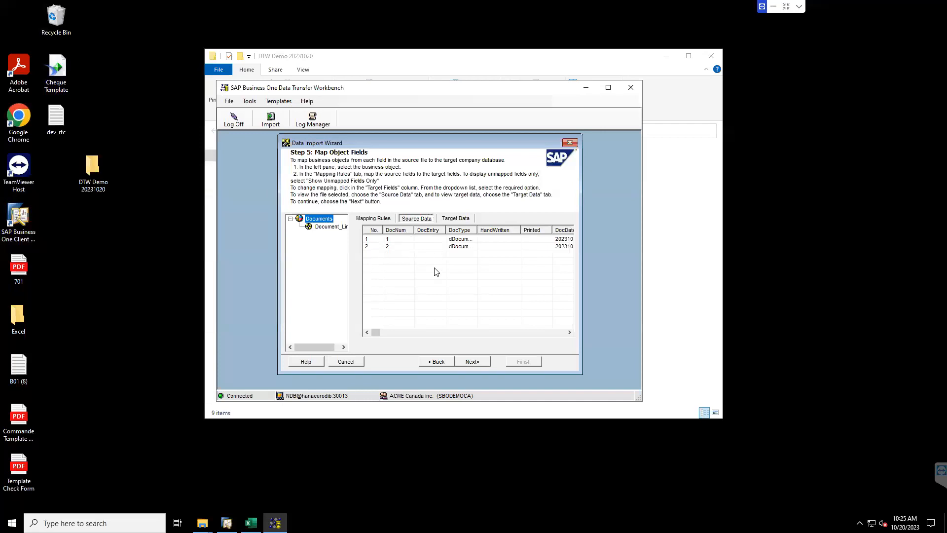
pyautogui.moveTo(478, 230); pyautogui.dragTo(513, 232)
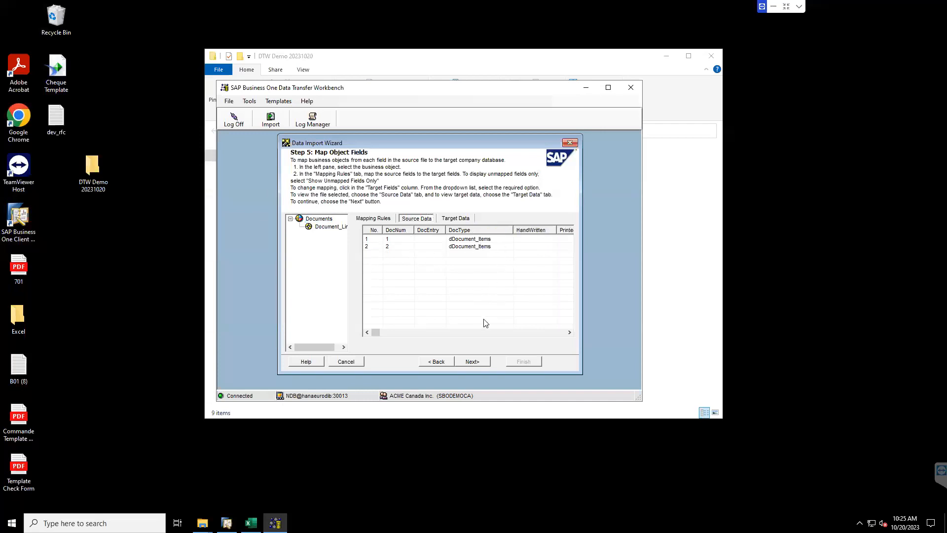
# Set error handling to ignore up to 10 errors and process valid records, and run the import simulation
pyautogui.click(474, 360)
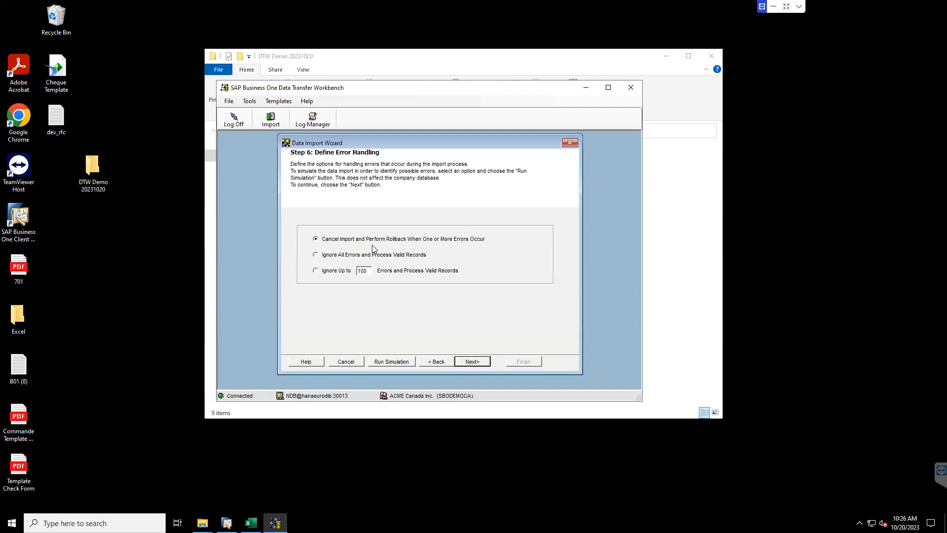
pyautogui.click(321, 272)
pyautogui.doubleClick(363, 270)
pyautogui.write('10')
pyautogui.press('Tab')
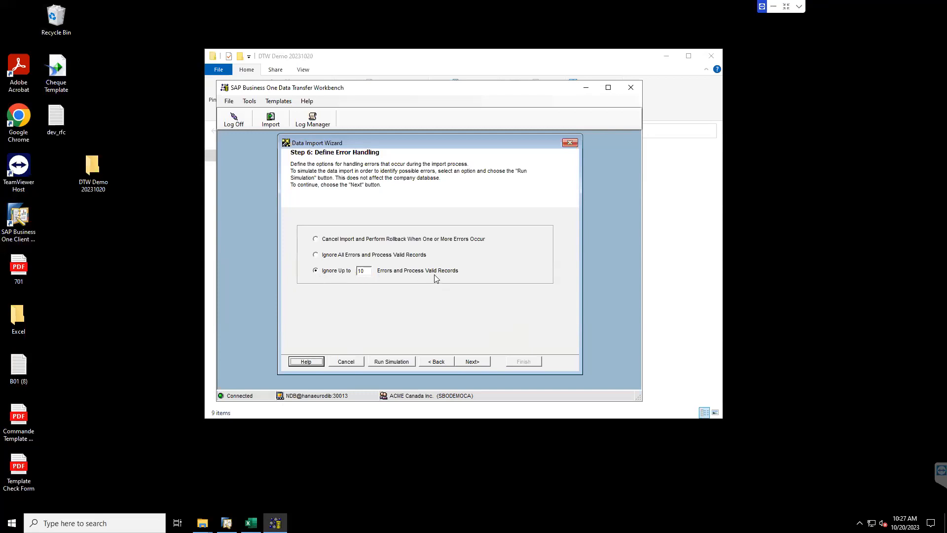
pyautogui.click(395, 362)
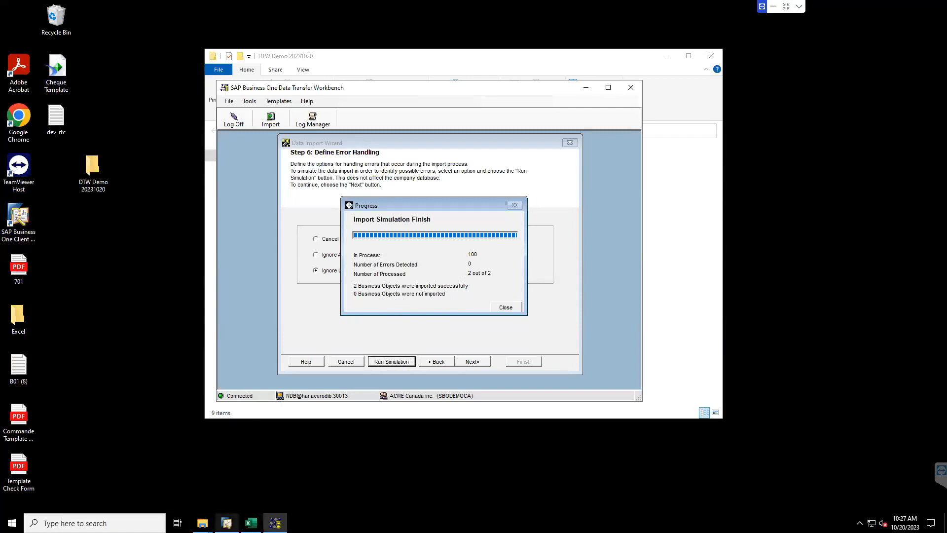
# Switch to SAP Business One, clear the Article d'achat option in item DEMO1's master data and save the update
pyautogui.click(226, 523)
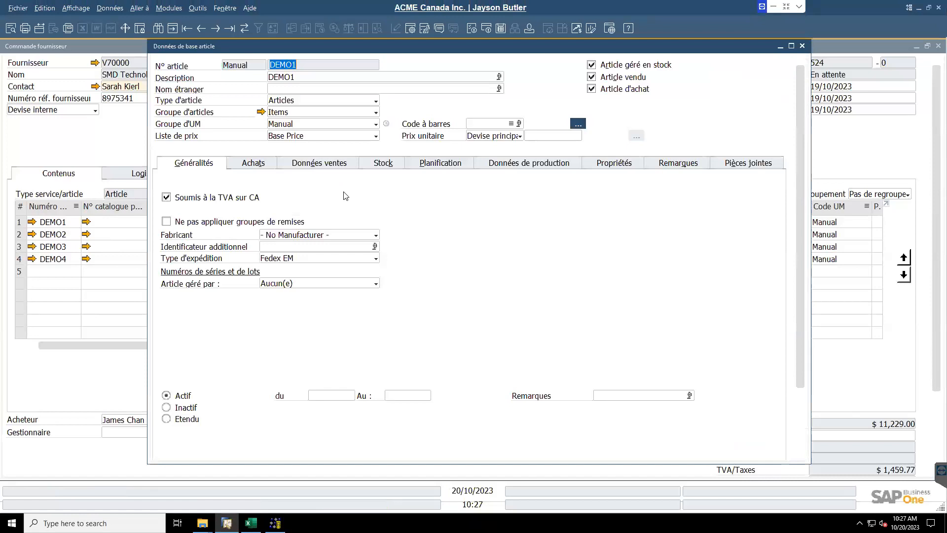
pyautogui.click(591, 89)
pyautogui.scroll(-3, 601, 251)
pyautogui.click(202, 447)
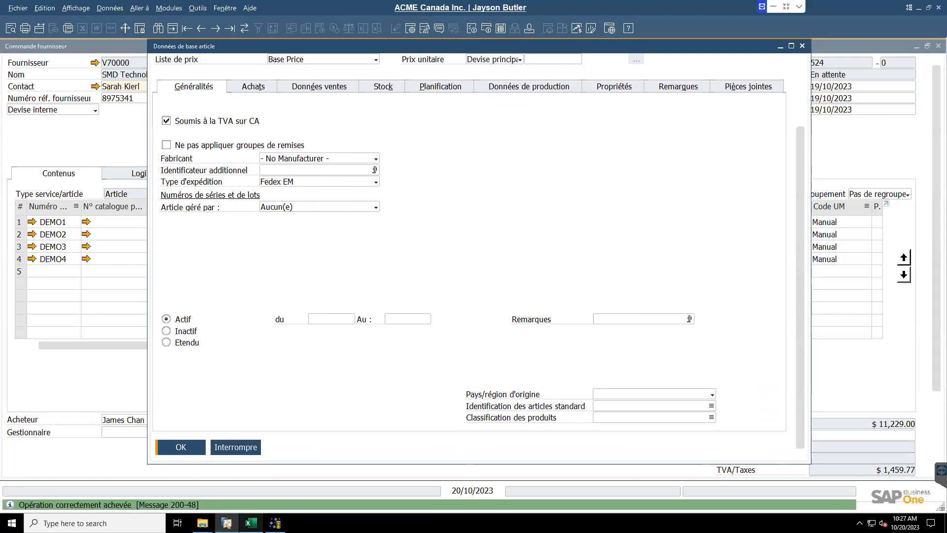
# Return to the Data Transfer Workbench and close the simulation progress and its detailed log
pyautogui.click(276, 522)
pyautogui.click(511, 308)
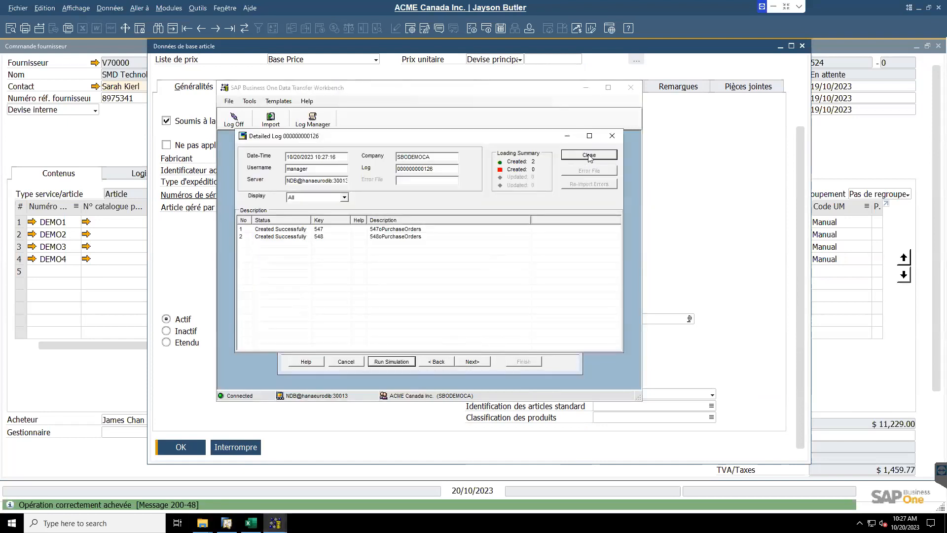
pyautogui.click(589, 155)
# Run the actual purchase order import with Cancel Import and Perform Rollback When One or More Errors Occur
pyautogui.click(436, 362)
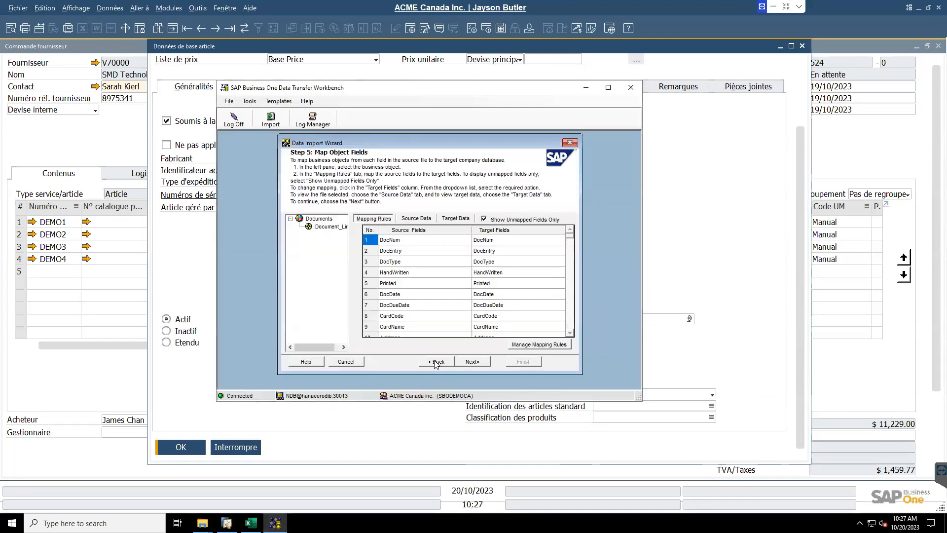
pyautogui.click(472, 362)
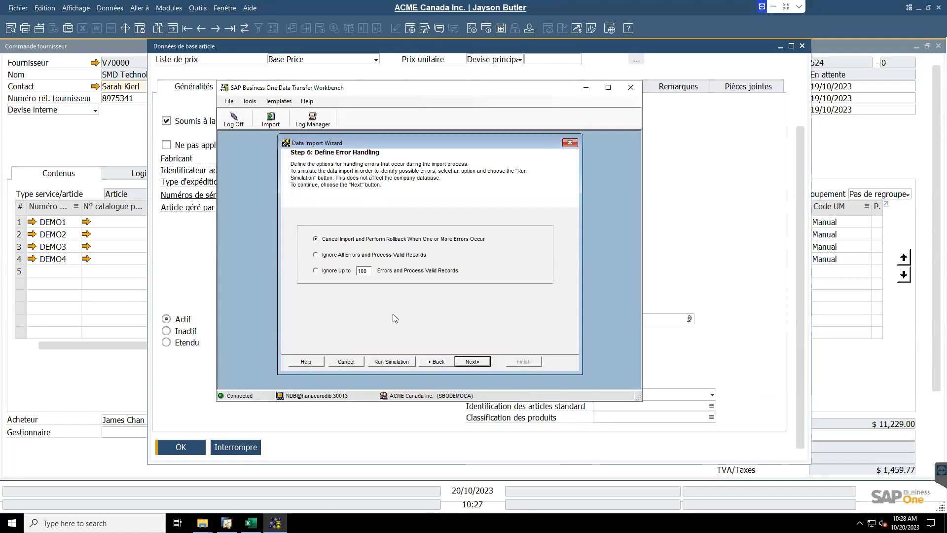
pyautogui.click(472, 362)
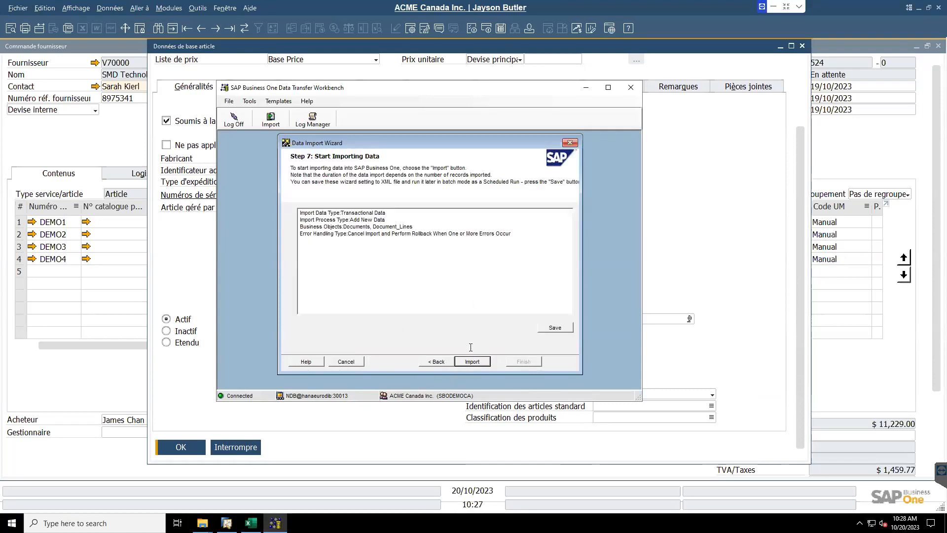
pyautogui.click(473, 361)
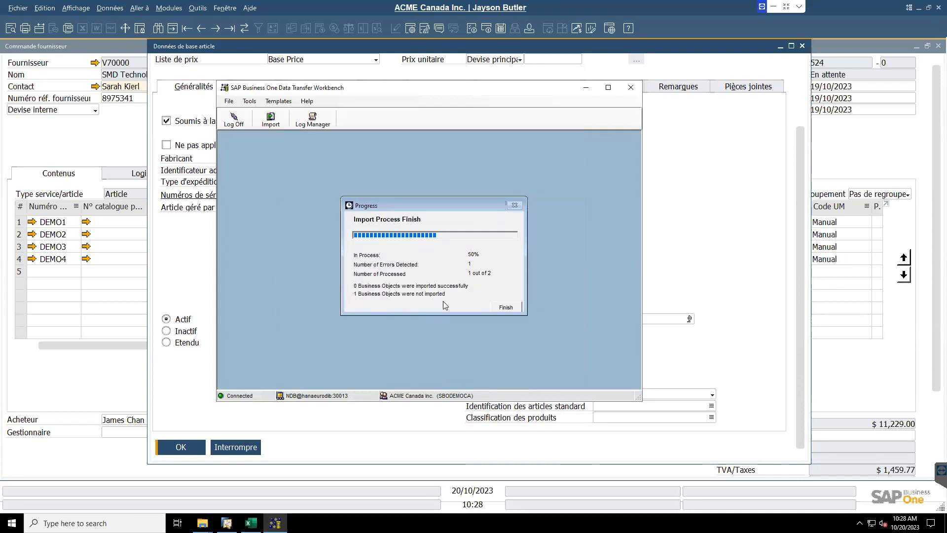
# Finish the import and examine its detailed log, filtering by Successful and by Failed and reading the full error description
pyautogui.click(506, 308)
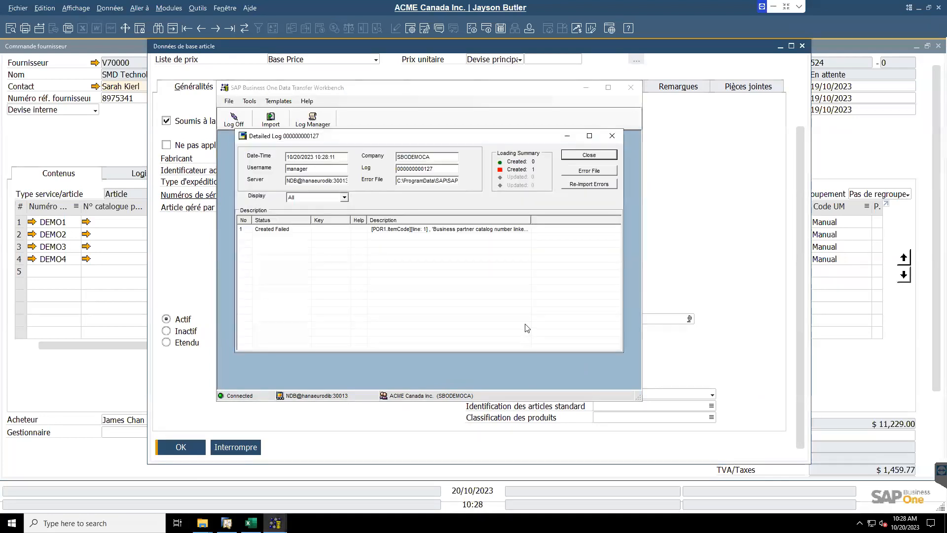
pyautogui.moveTo(531, 220); pyautogui.dragTo(585, 220)
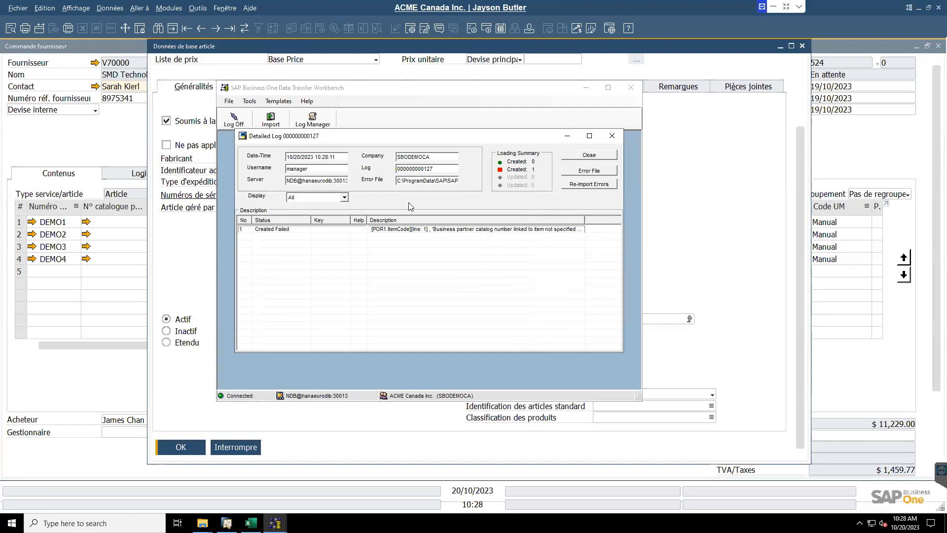
pyautogui.click(344, 198)
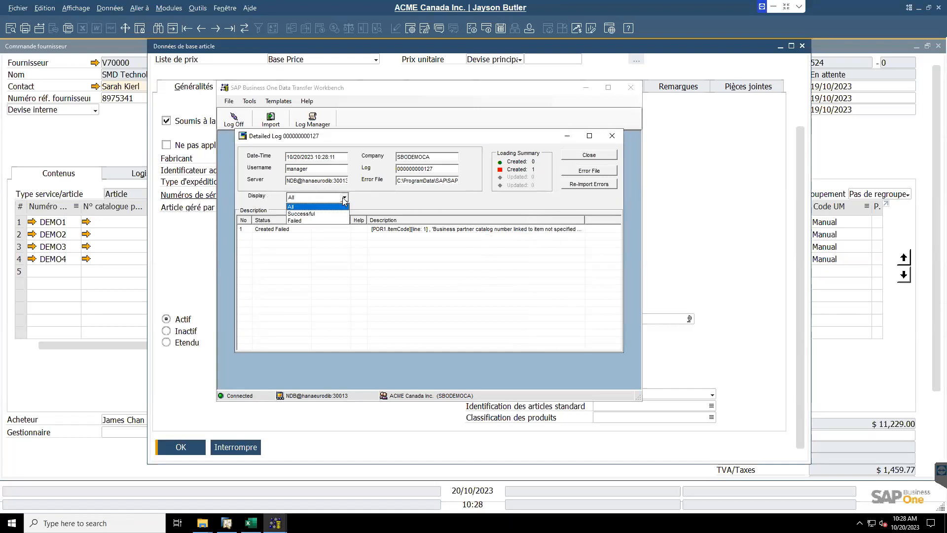
pyautogui.click(325, 214)
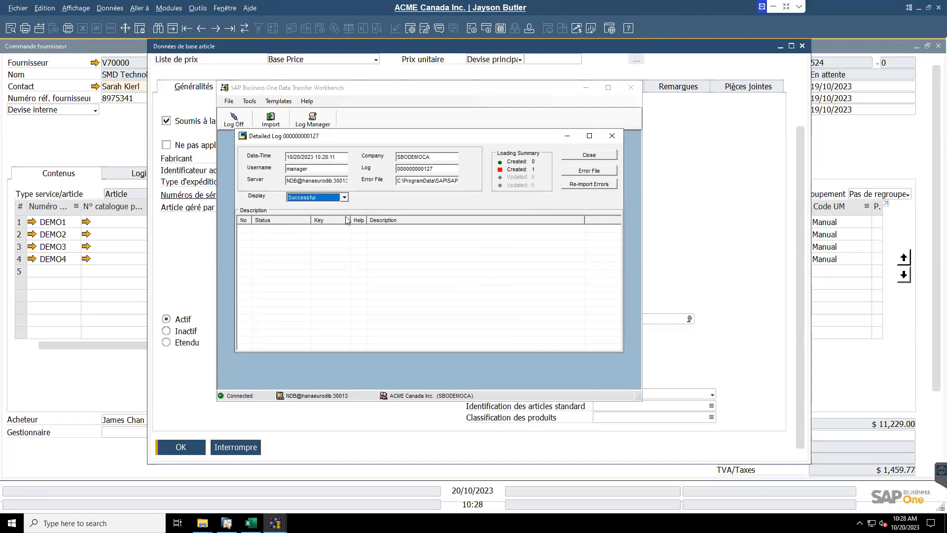
pyautogui.click(345, 197)
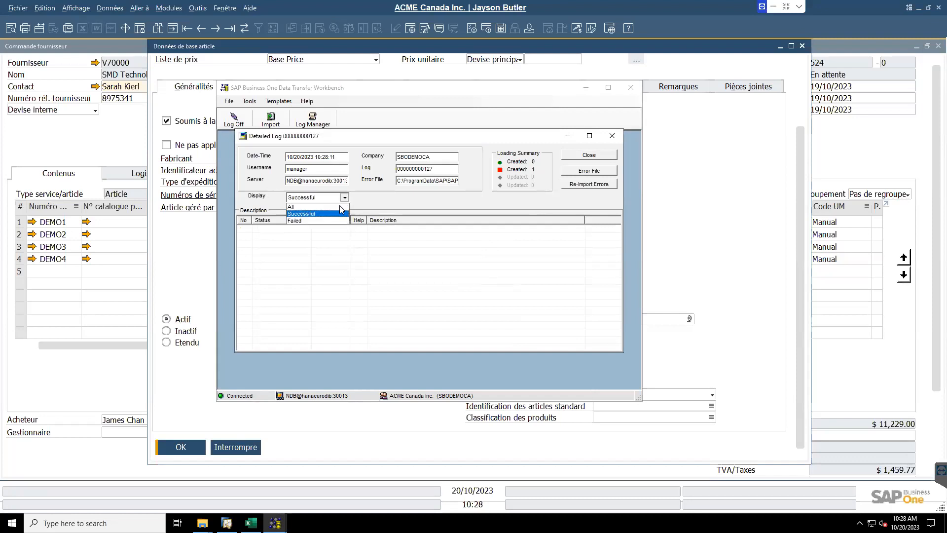
pyautogui.click(314, 221)
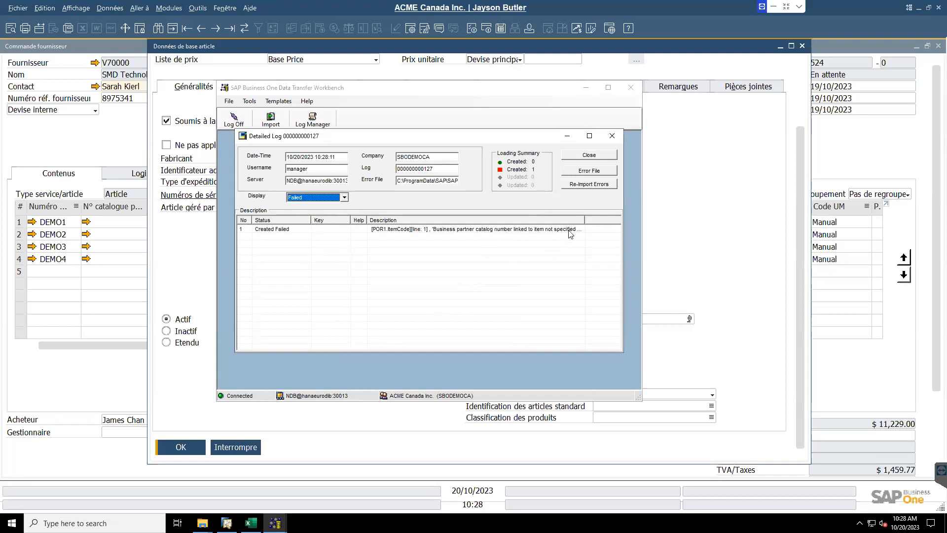
pyautogui.moveTo(595, 218); pyautogui.dragTo(611, 218)
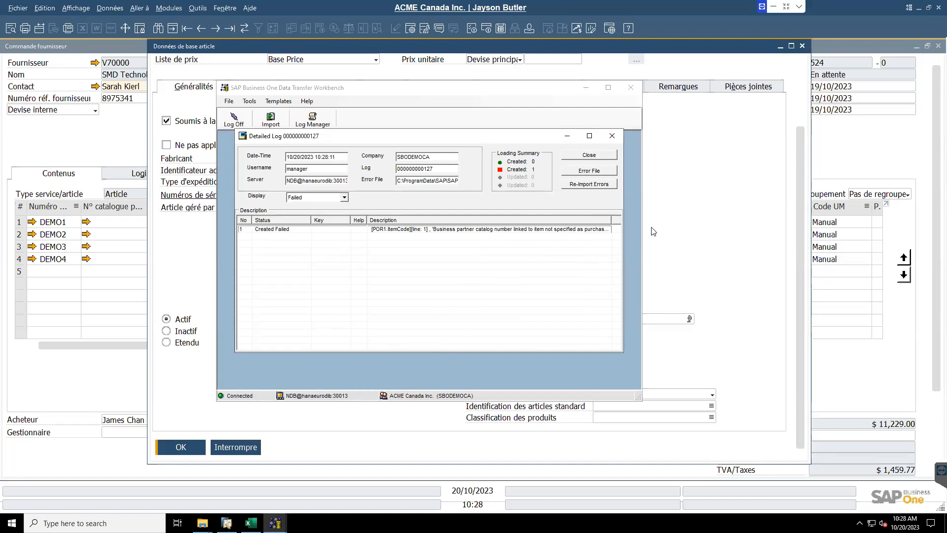
pyautogui.moveTo(462, 345); pyautogui.dragTo(533, 345)
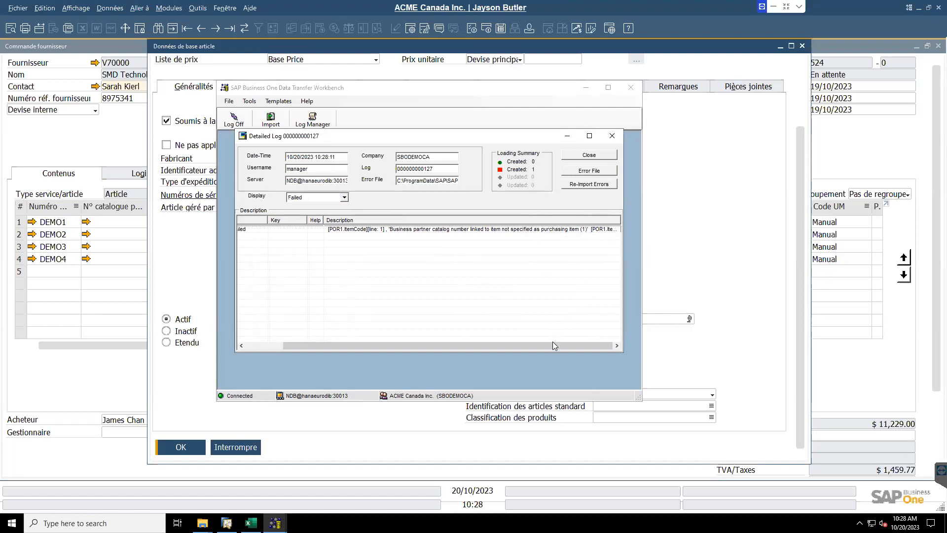
# Open the failed run's error file folder and examine the Document_Lines text file in oPurchaseOrders, then close it
pyautogui.click(607, 175)
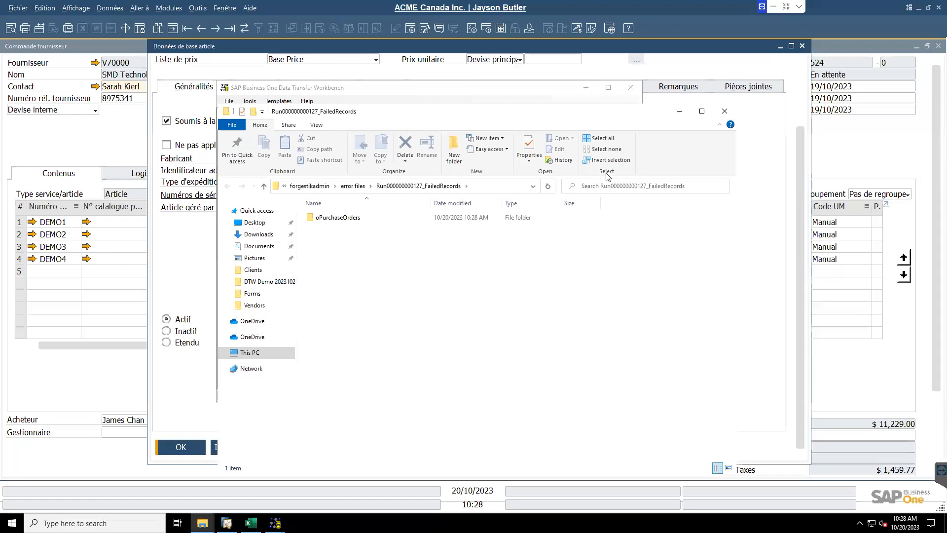
pyautogui.doubleClick(338, 217)
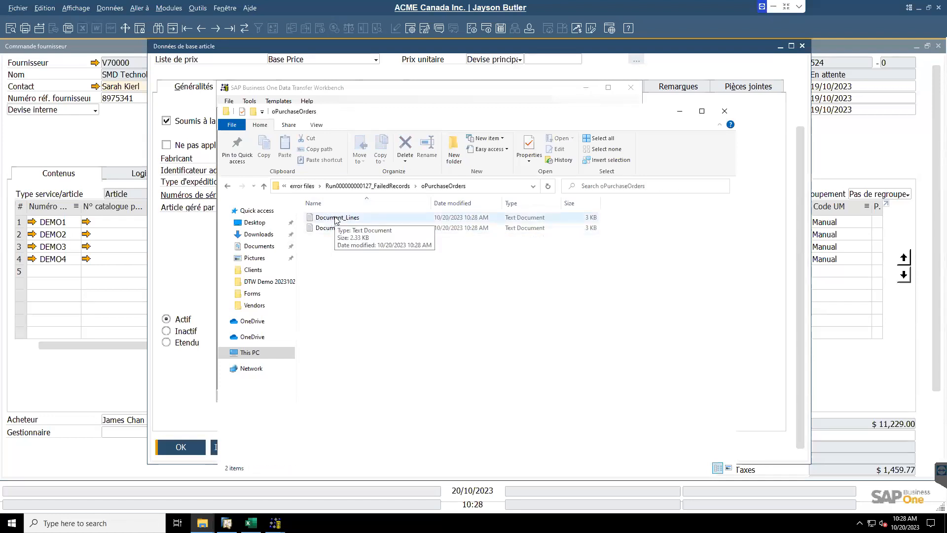
pyautogui.doubleClick(336, 218)
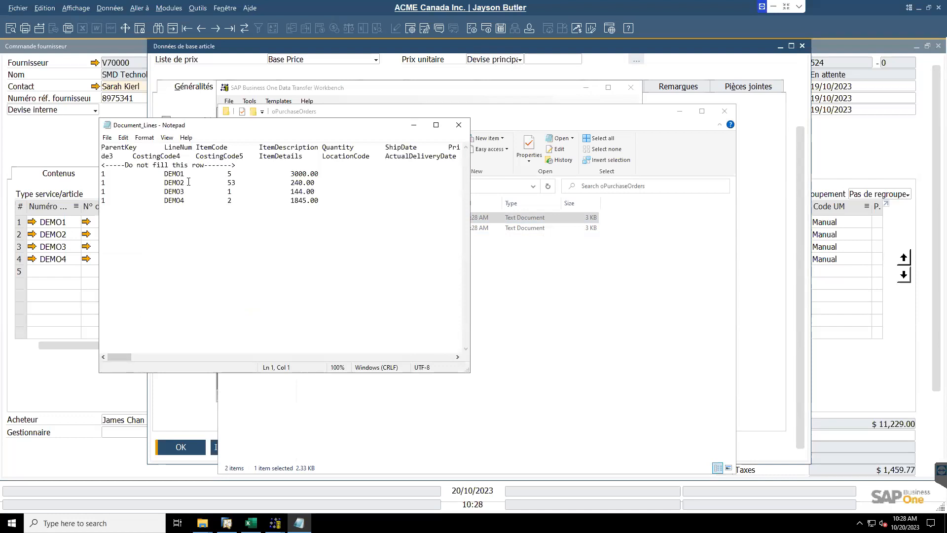
pyautogui.click(458, 125)
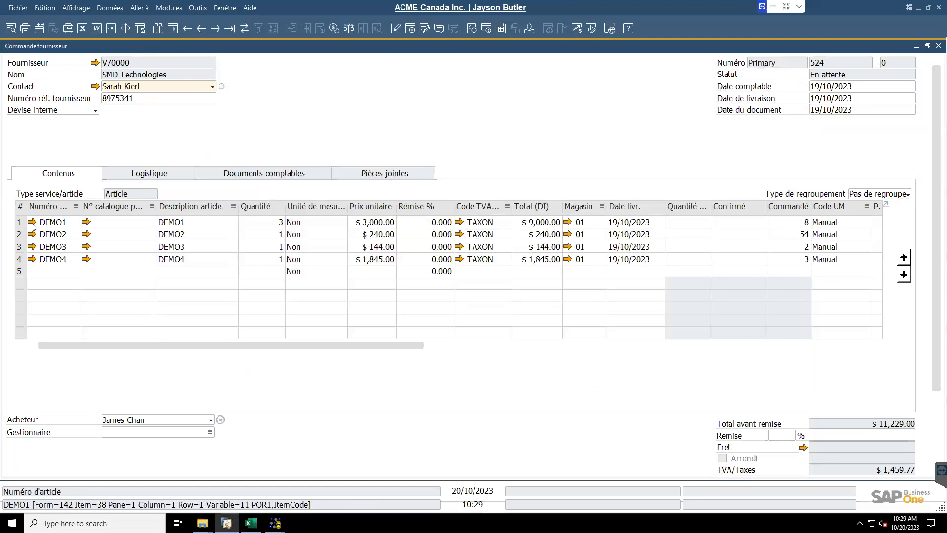
# In SAP Business One, enable the Article d'achat option in item DEMO1's master data, save the update and close the item record
pyautogui.click(32, 223)
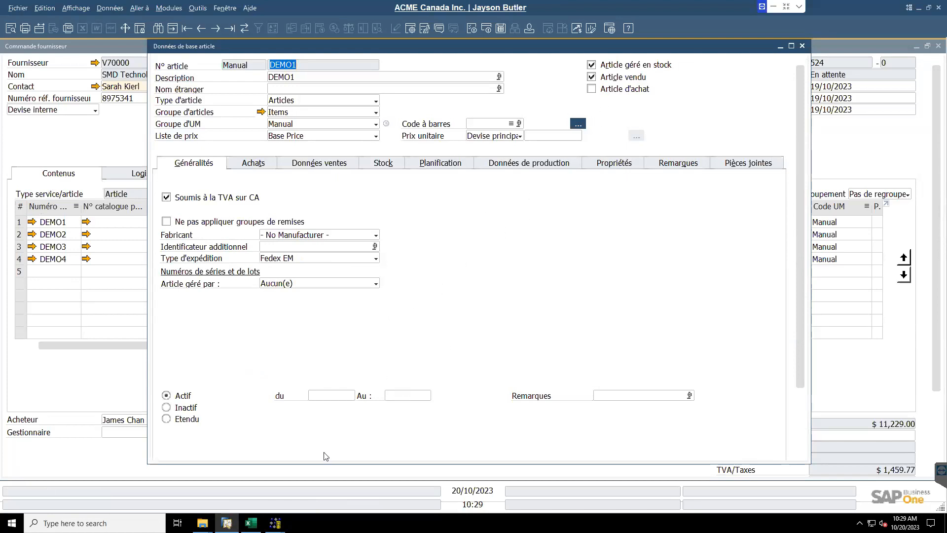
pyautogui.moveTo(275, 523)
pyautogui.click(280, 488)
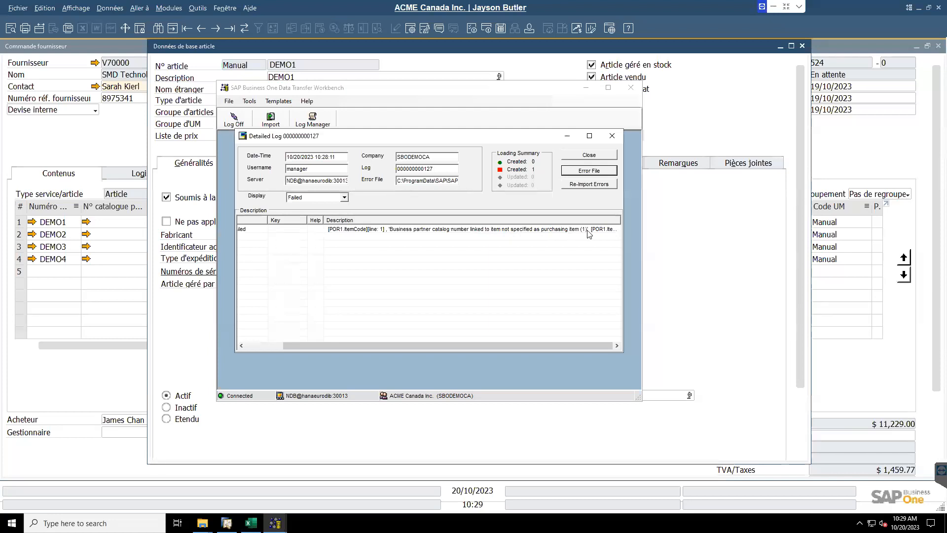
pyautogui.click(721, 249)
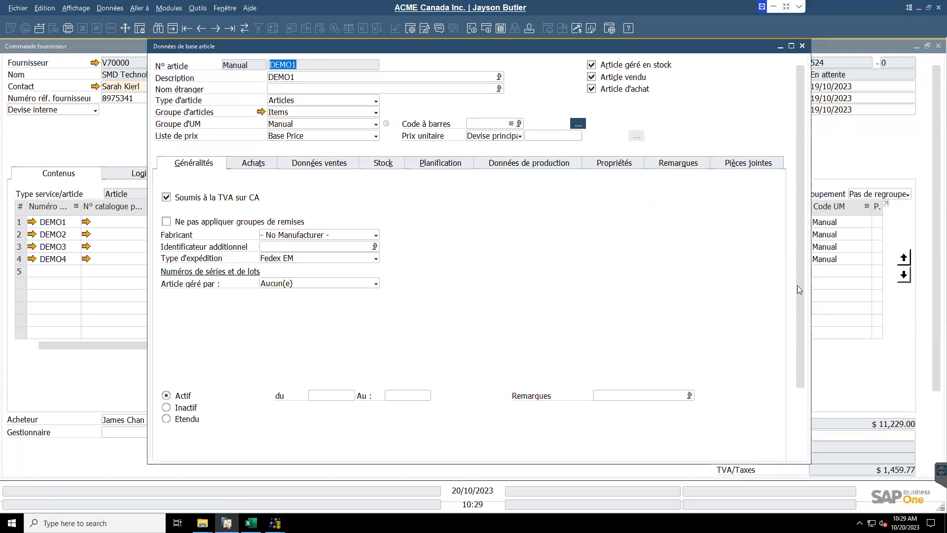
pyautogui.scroll(-3, 797, 285)
pyautogui.click(178, 449)
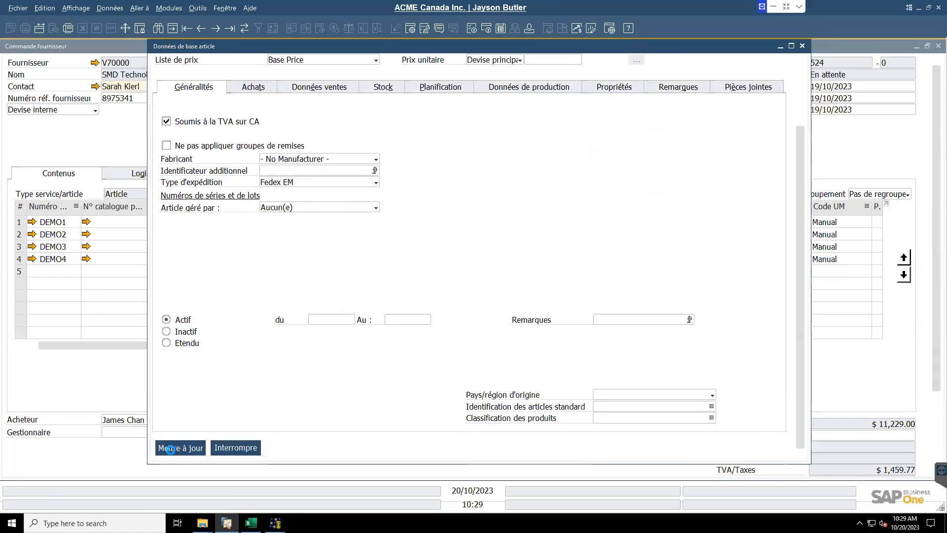
pyautogui.click(180, 450)
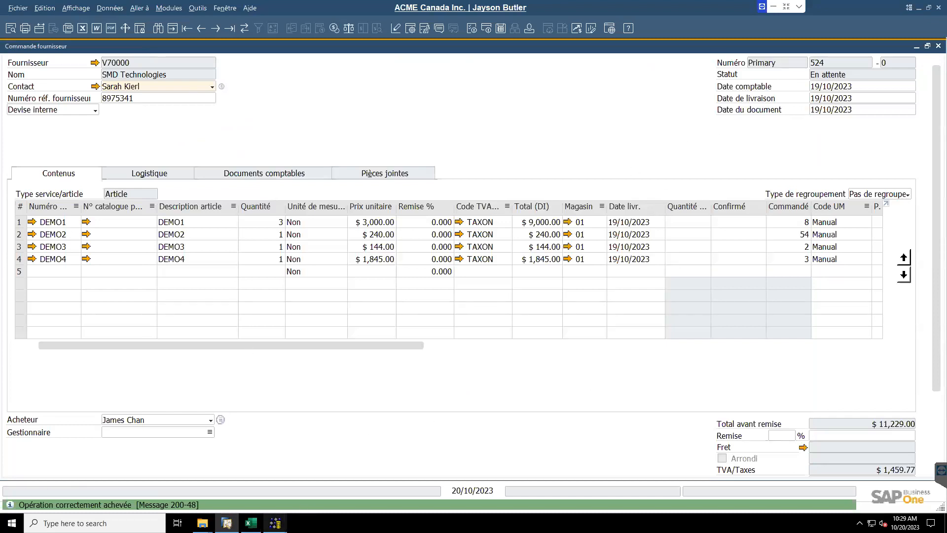
# Back in the Data Transfer Workbench, close the detailed log and set up a new Transactional Data import adding new Purchase Order data
pyautogui.click(345, 496)
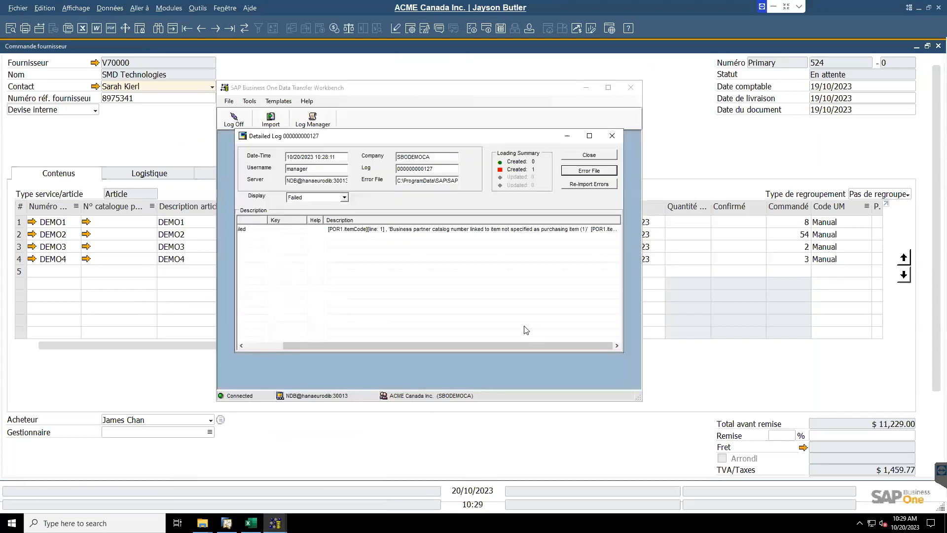
pyautogui.click(589, 155)
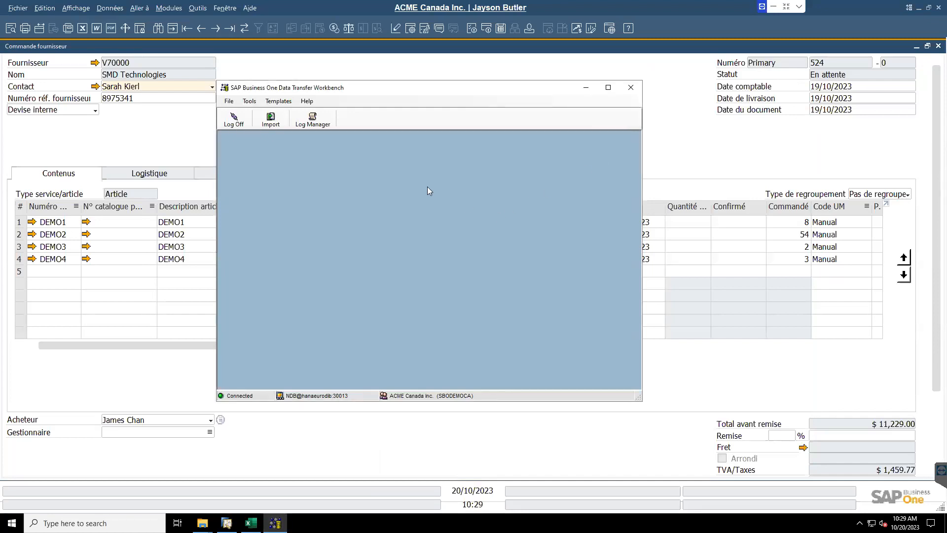
pyautogui.click(268, 116)
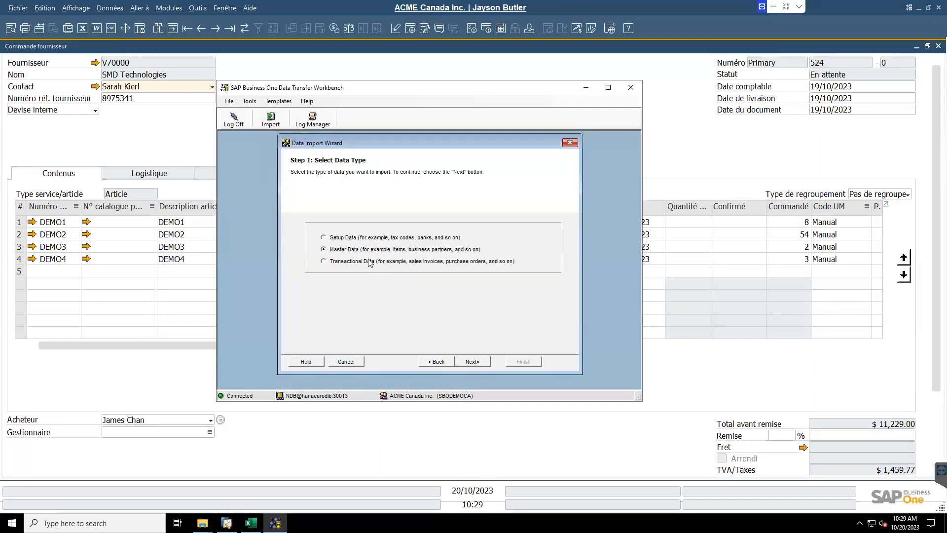
pyautogui.click(369, 262)
pyautogui.click(481, 364)
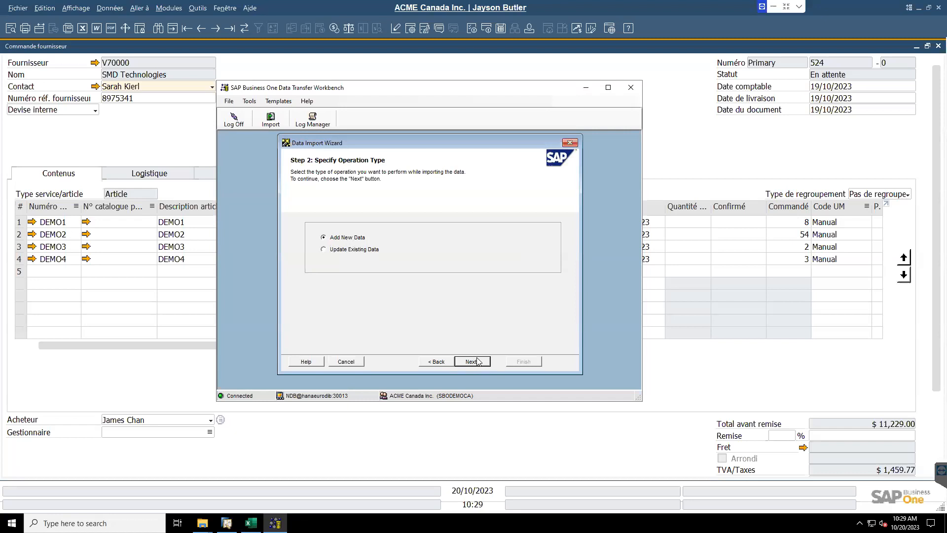
pyautogui.click(472, 361)
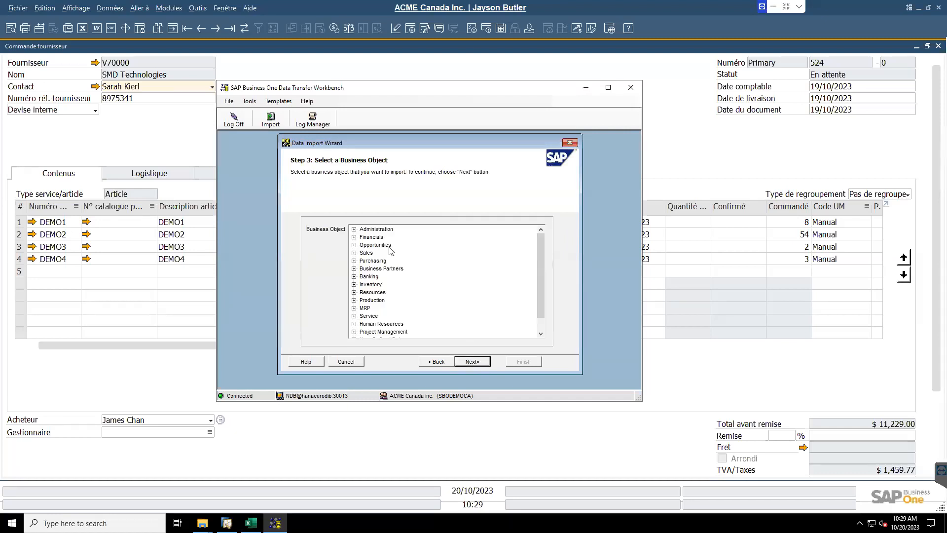
pyautogui.click(354, 261)
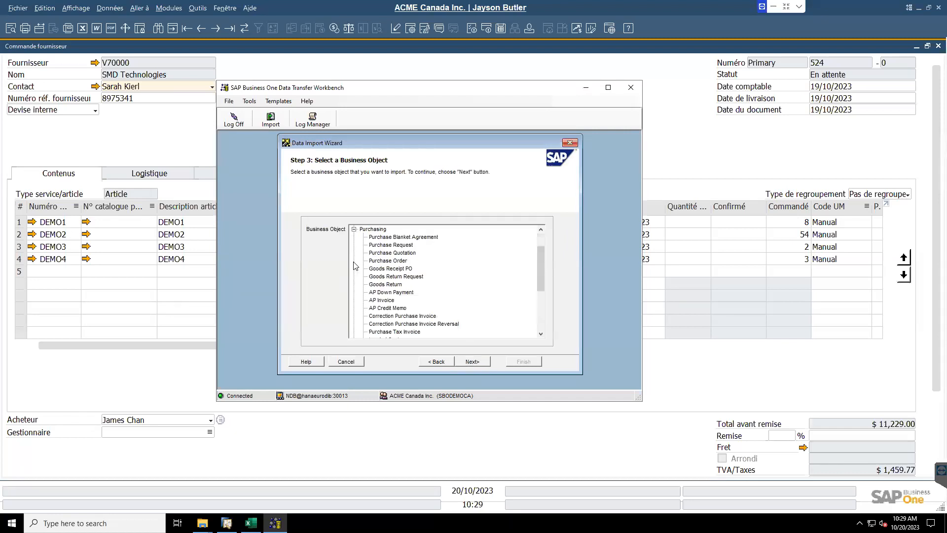
pyautogui.click(383, 261)
pyautogui.click(473, 362)
# Assign OPOR_20231020 as the source file for Documents and POR1_20231020 for Document_Lines, tab delimited
pyautogui.click(421, 230)
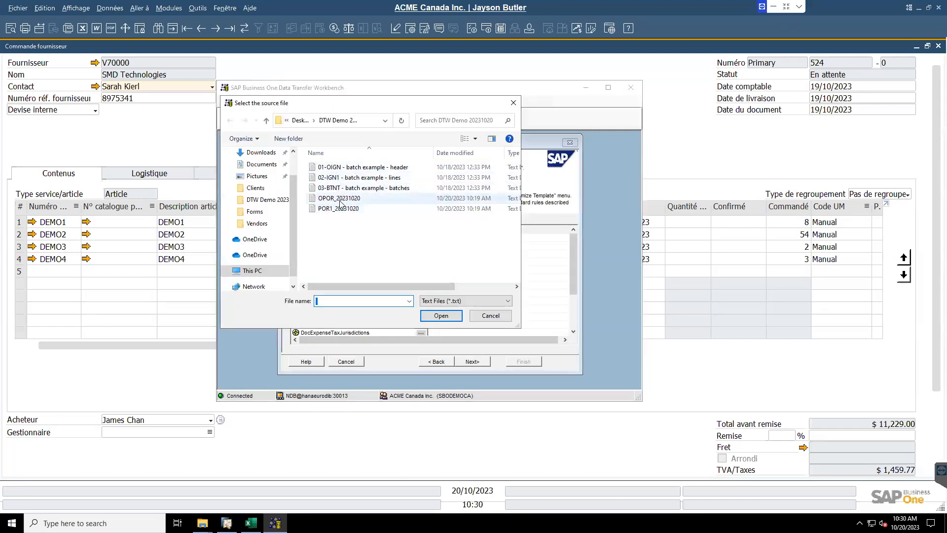
pyautogui.doubleClick(340, 198)
pyautogui.click(422, 246)
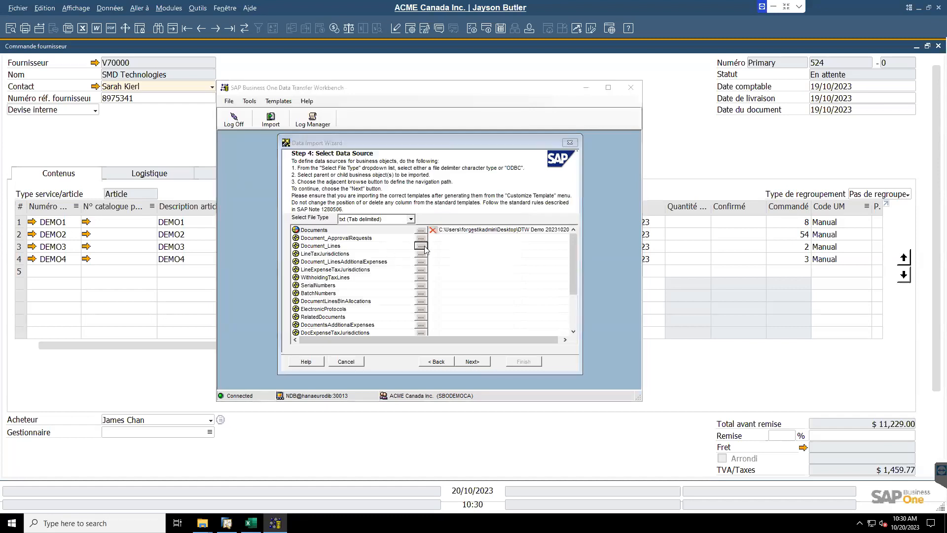
pyautogui.doubleClick(340, 209)
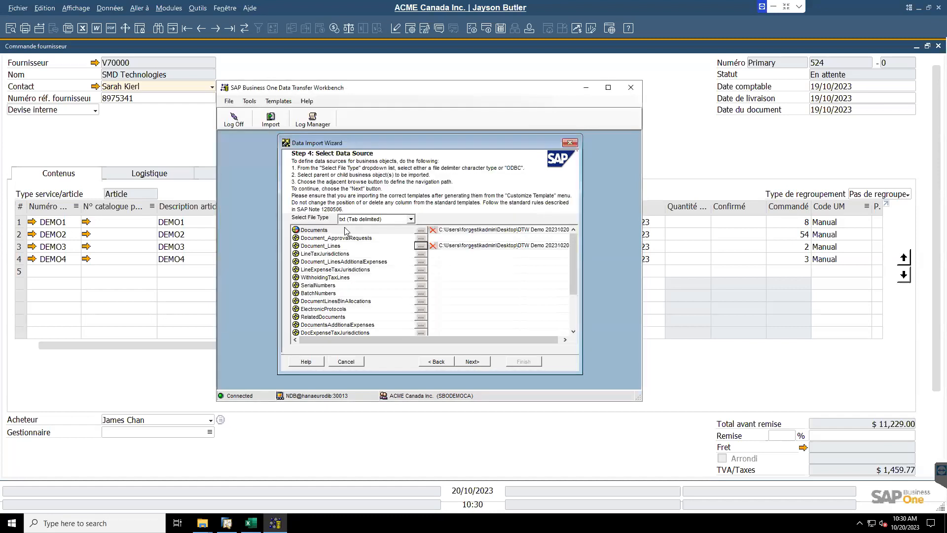
pyautogui.click(472, 361)
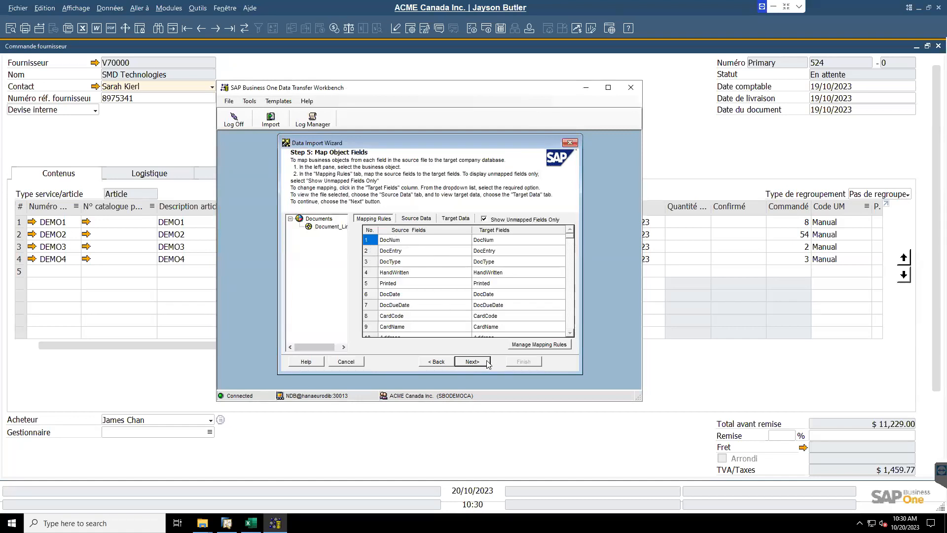
# Accept the field mapping, simulate the import with the cancel-and-rollback option, and review and close its detailed log
pyautogui.click(472, 361)
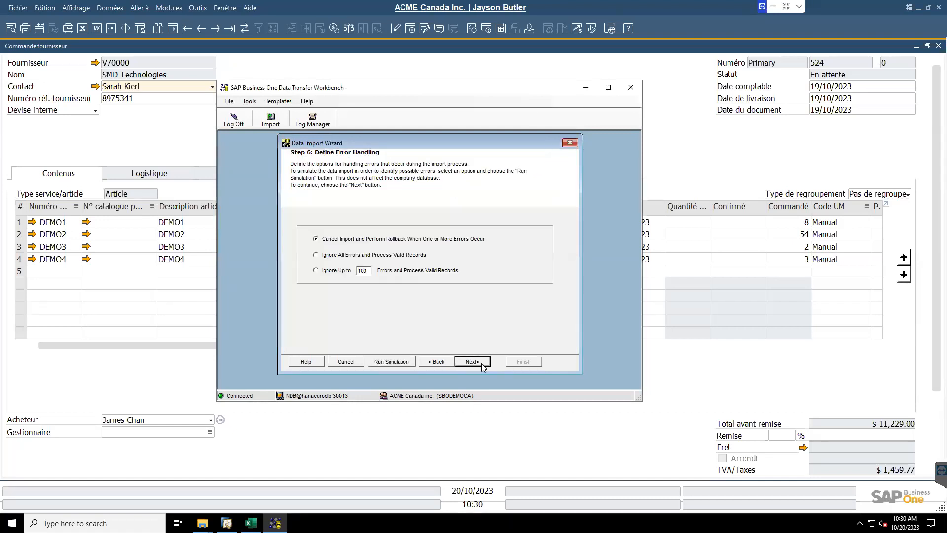
pyautogui.click(399, 363)
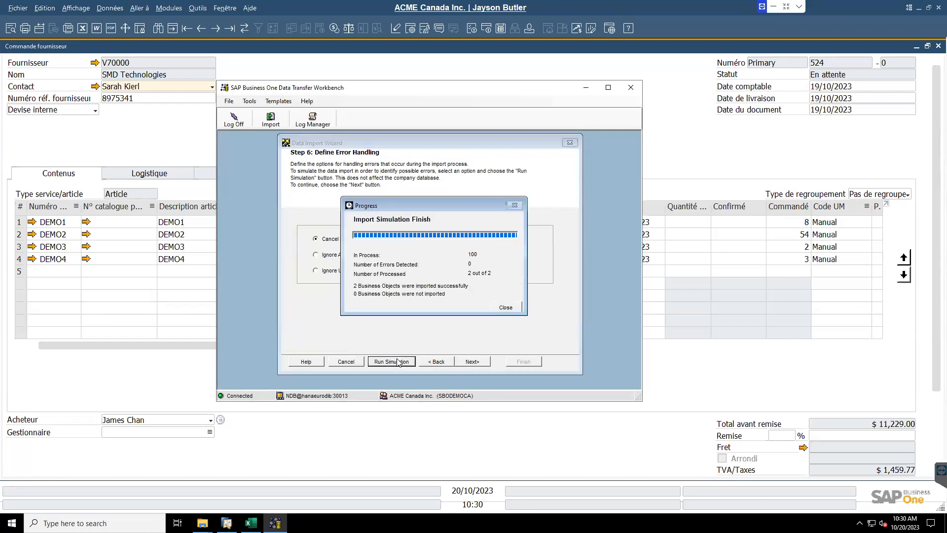
pyautogui.click(506, 307)
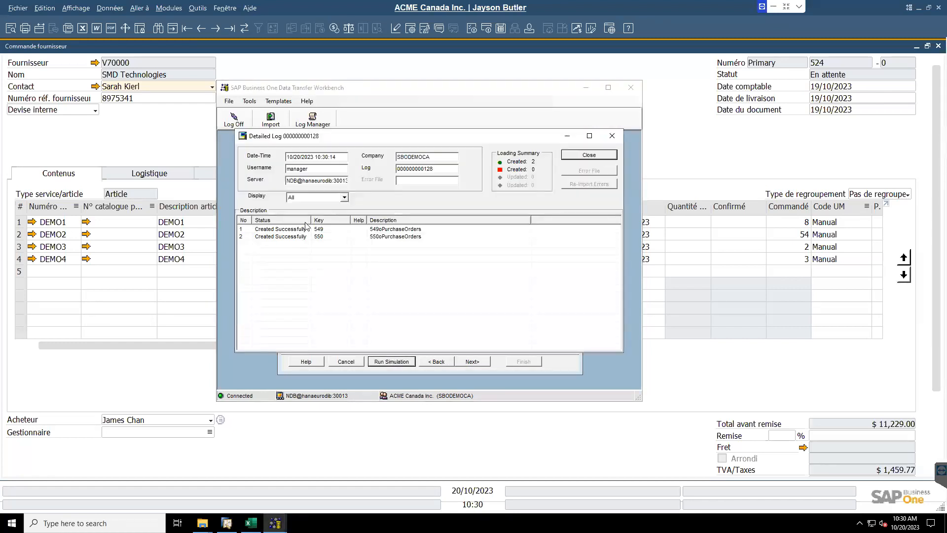
pyautogui.click(589, 155)
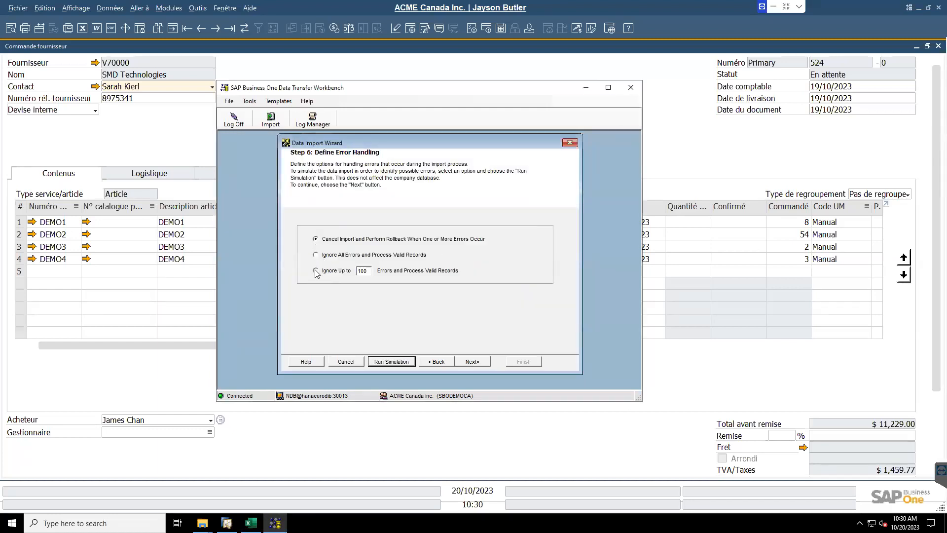
# Run the actual purchase order import with Ignore Up to 100 Errors and Process Valid Records
pyautogui.click(316, 271)
pyautogui.click(478, 363)
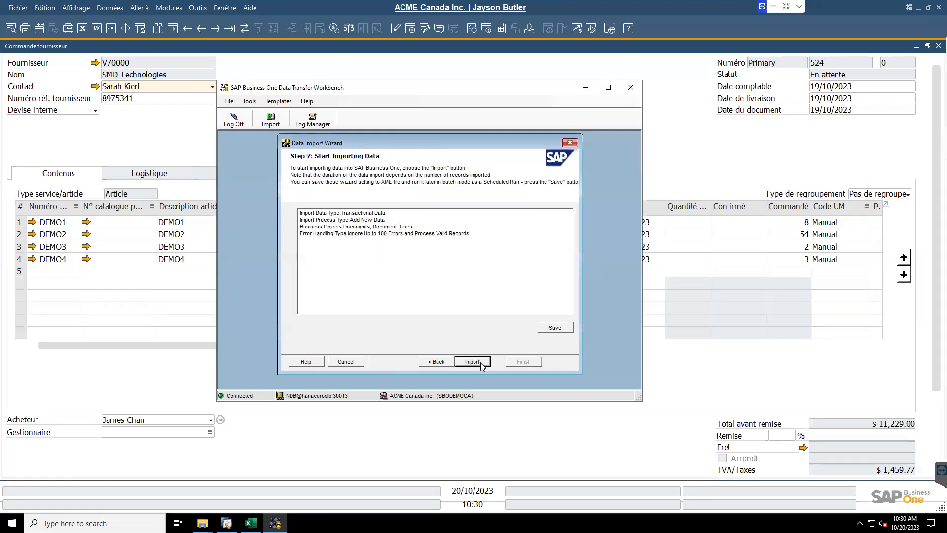
pyautogui.click(481, 363)
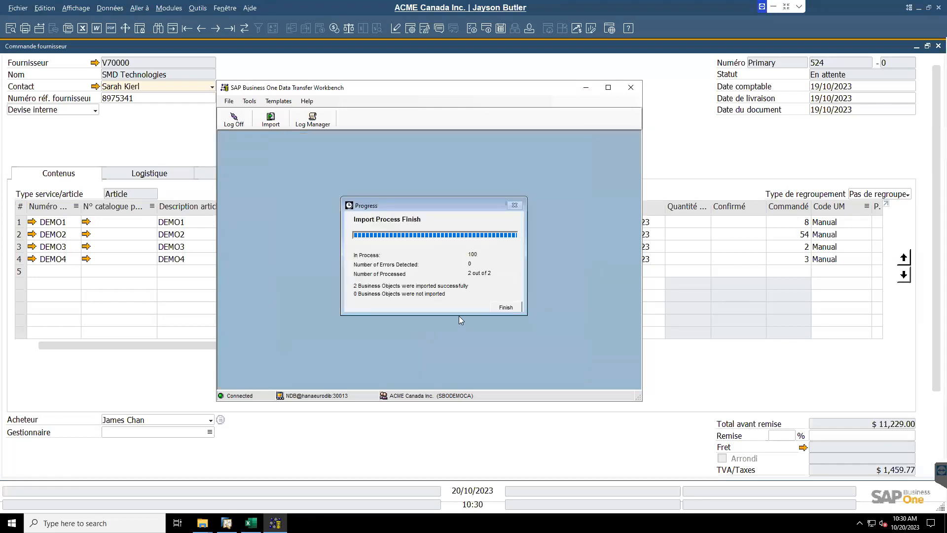
# Finish the import, examine its detailed log with all records displayed, and close the log
pyautogui.click(506, 306)
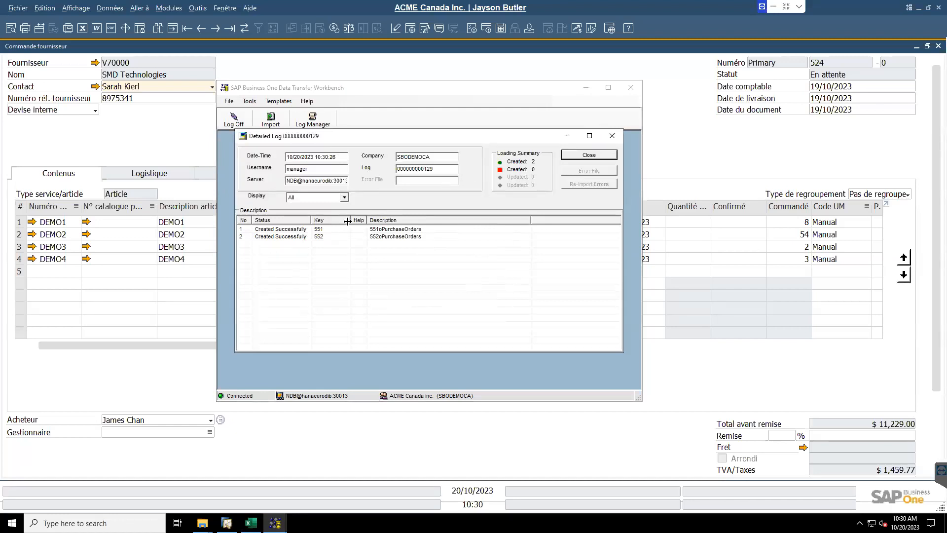
pyautogui.click(345, 198)
pyautogui.click(340, 206)
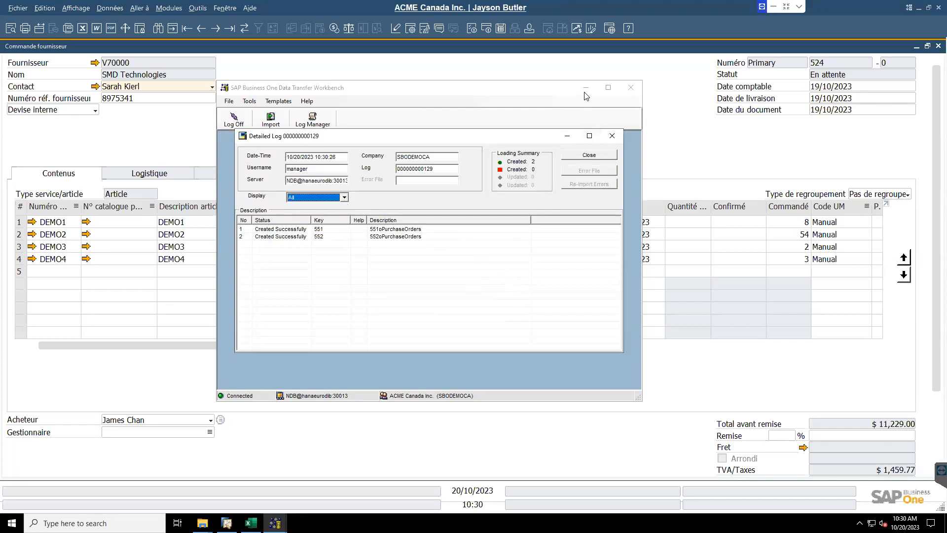
pyautogui.click(596, 155)
# Minimize the Data Transfer Workbench and examine the two most recent purchase orders in SAP Business One
pyautogui.click(585, 88)
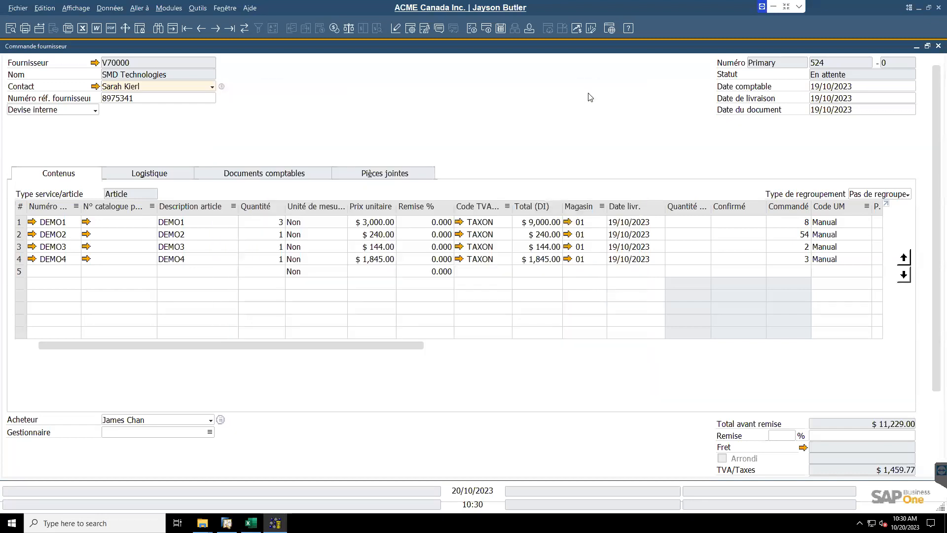
pyautogui.click(230, 29)
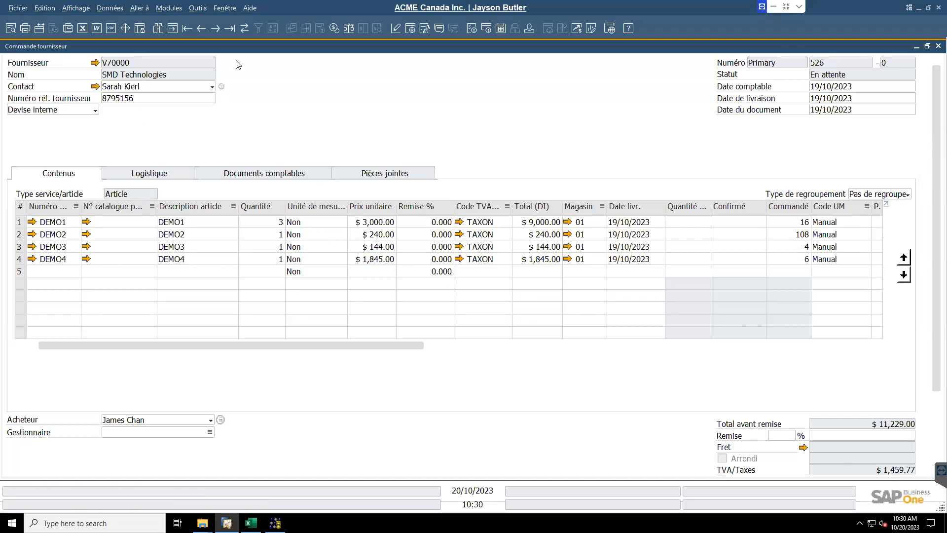
pyautogui.click(197, 30)
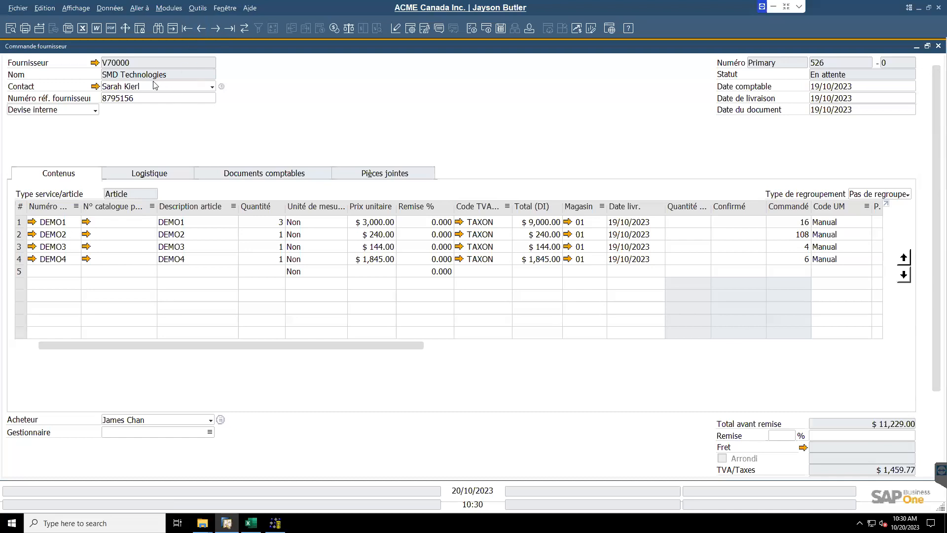
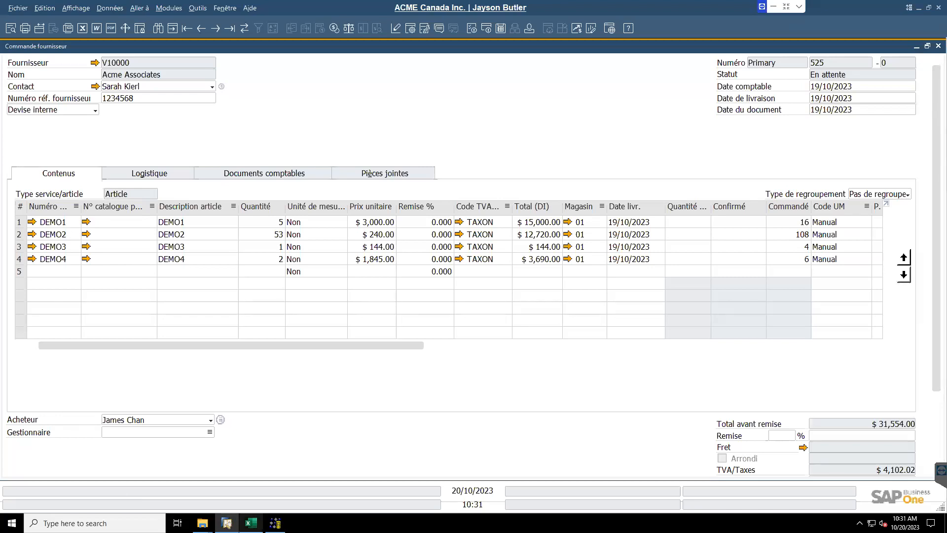
# Switch to Excel, compare the POR1_20231020 sheet's lines with the imported purchase order, and close the workbook
pyautogui.moveTo(251, 523)
pyautogui.click(250, 481)
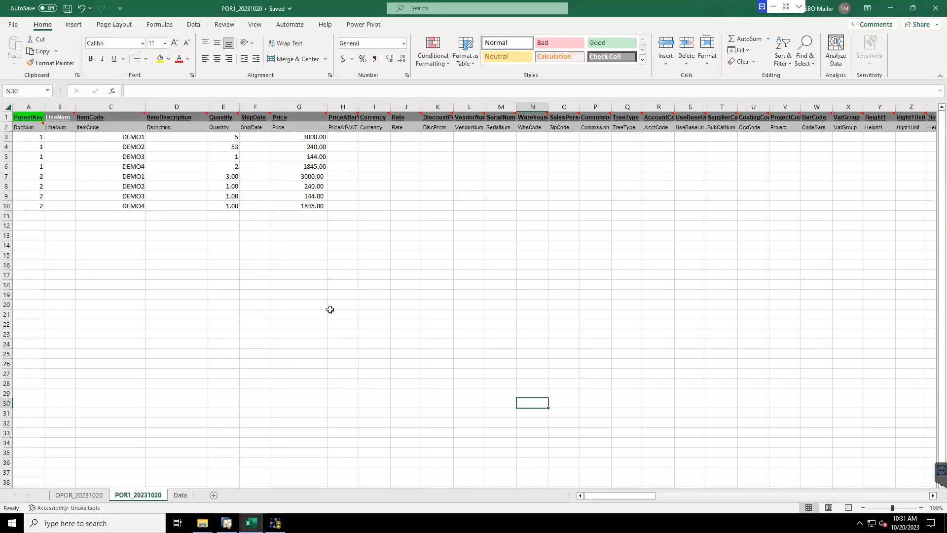
pyautogui.scroll(-5, 384, 305)
pyautogui.scroll(5, 385, 304)
pyautogui.moveTo(250, 523)
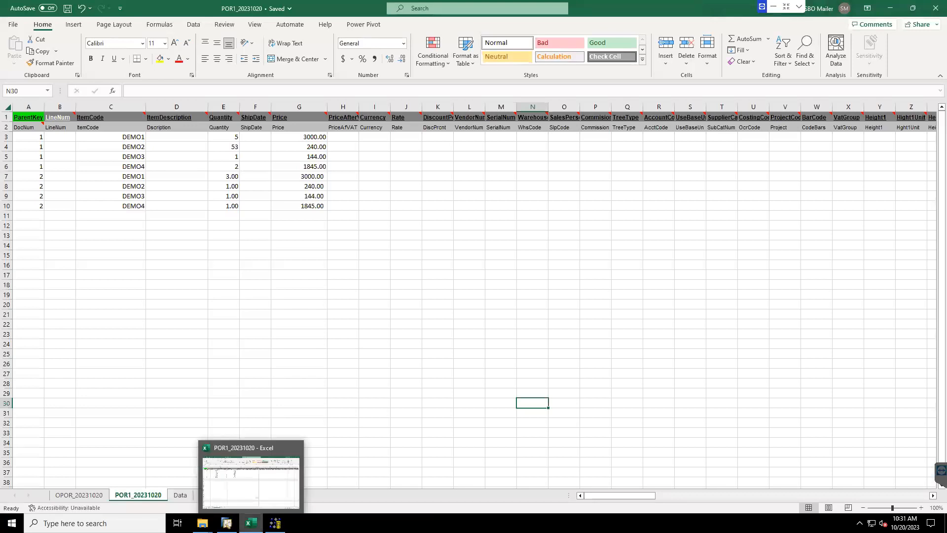
pyautogui.click(444, 364)
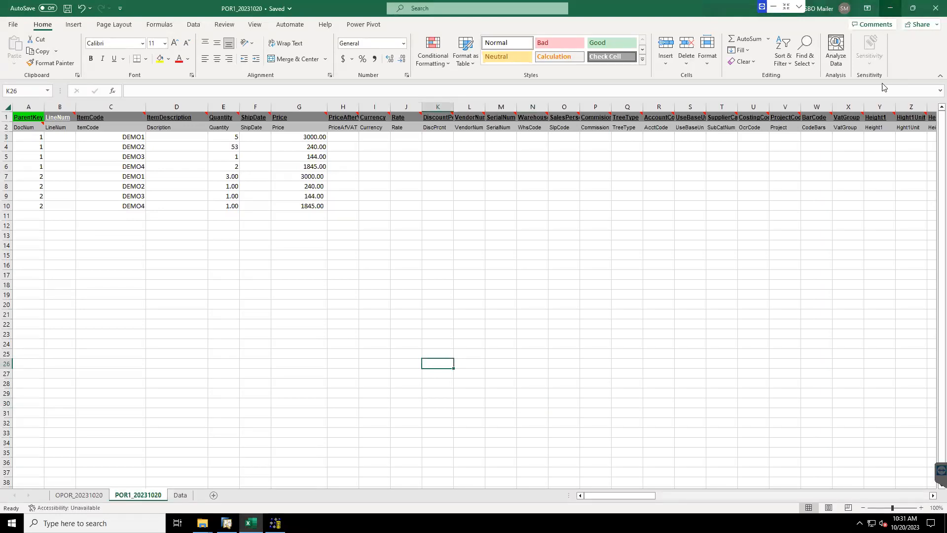
pyautogui.click(867, 178)
pyautogui.click(933, 5)
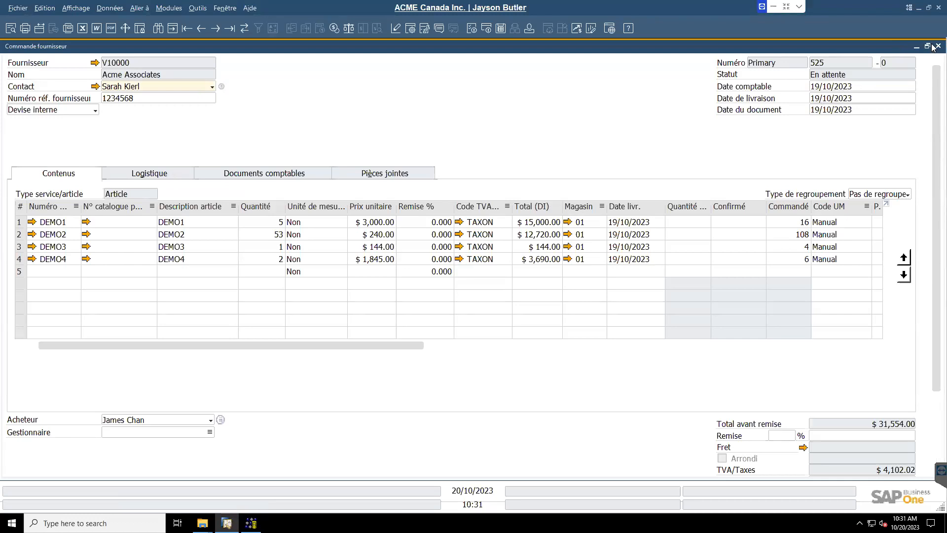
# Close the purchase order and the DEMO1 item master data windows
pyautogui.click(938, 46)
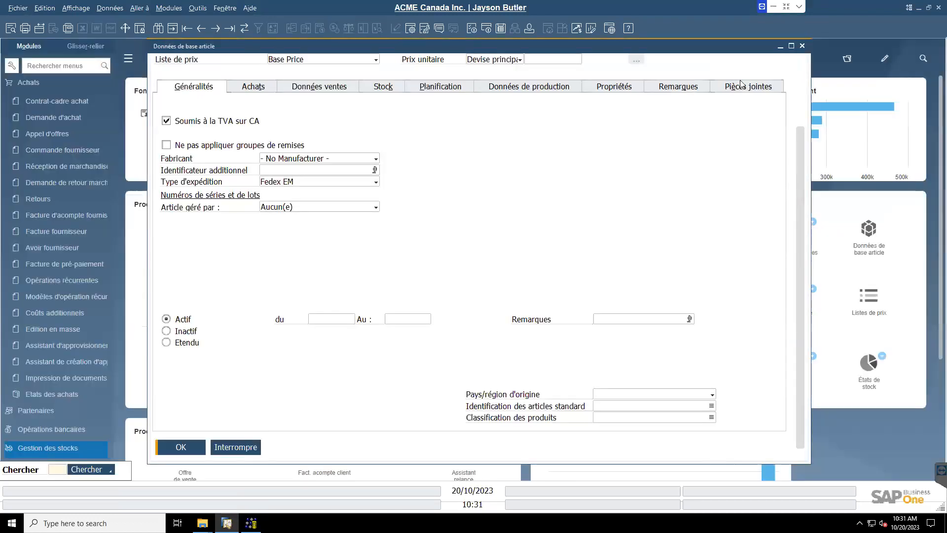
pyautogui.moveTo(799, 153); pyautogui.dragTo(798, 72)
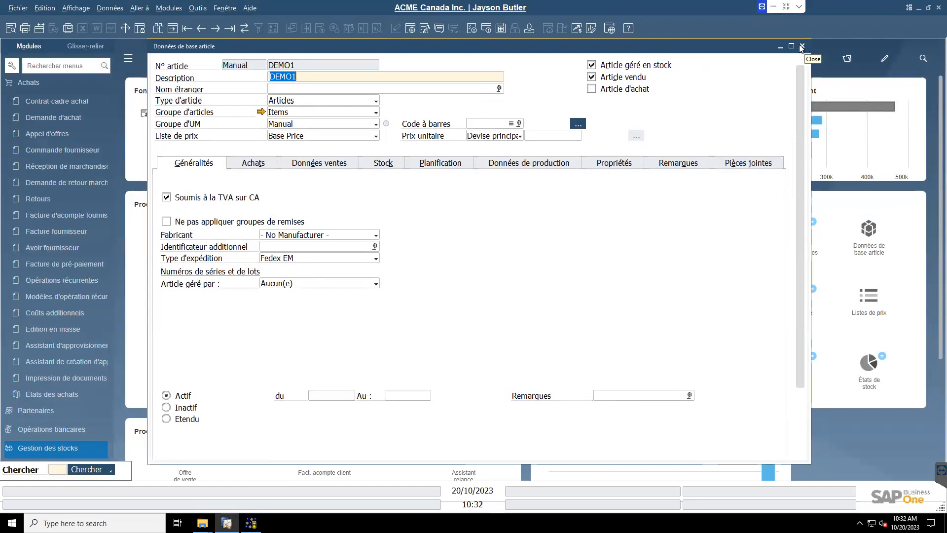
pyautogui.click(802, 46)
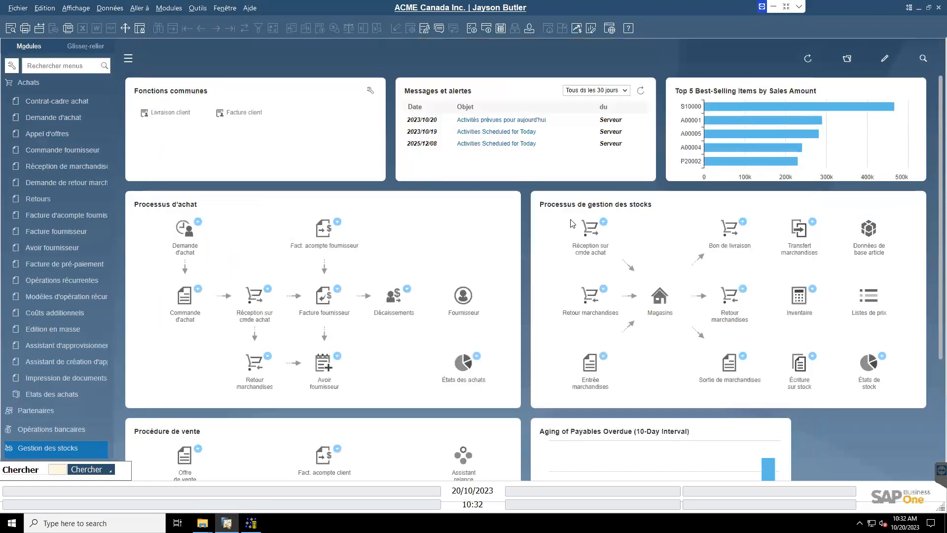
# Collapse the Achats module and open the business partner master data form (Fiche partenaire) from Partenaires
pyautogui.moveTo(202, 523)
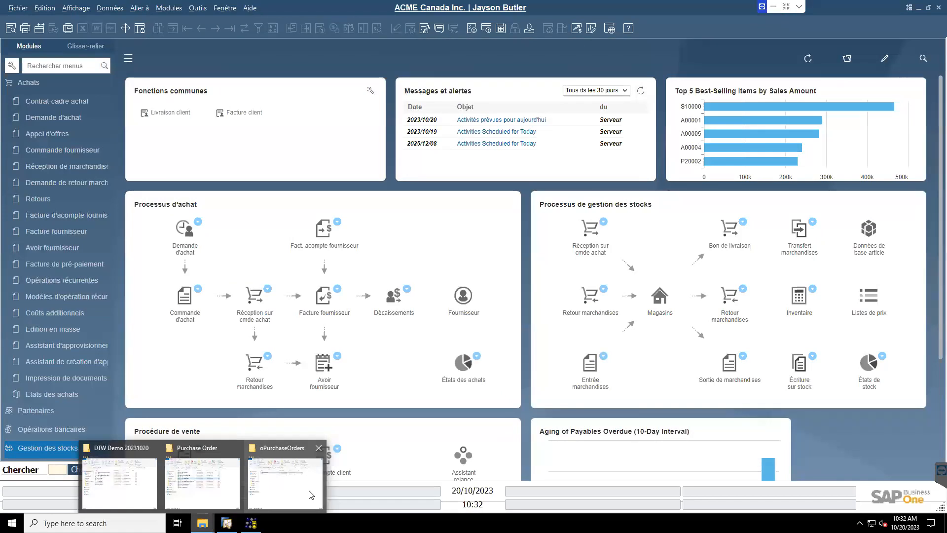
pyautogui.click(124, 483)
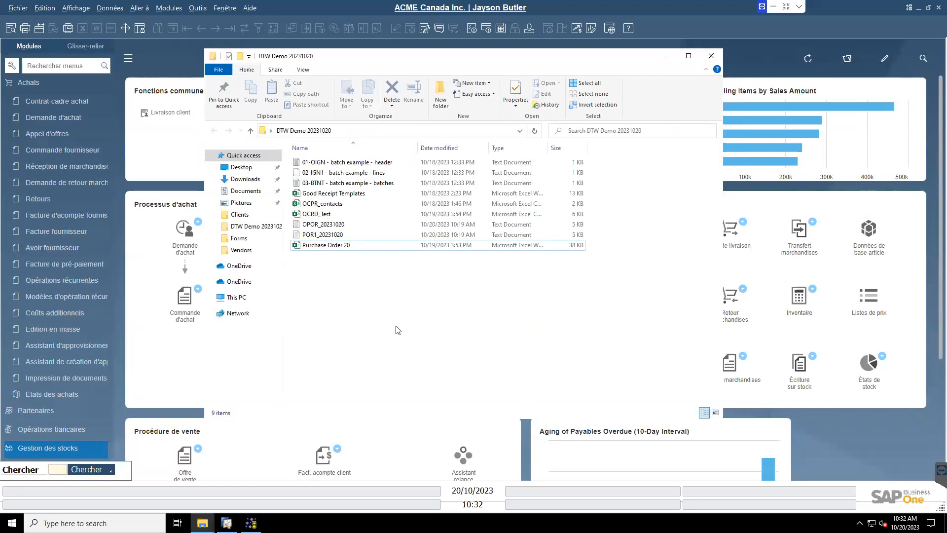
pyautogui.click(61, 89)
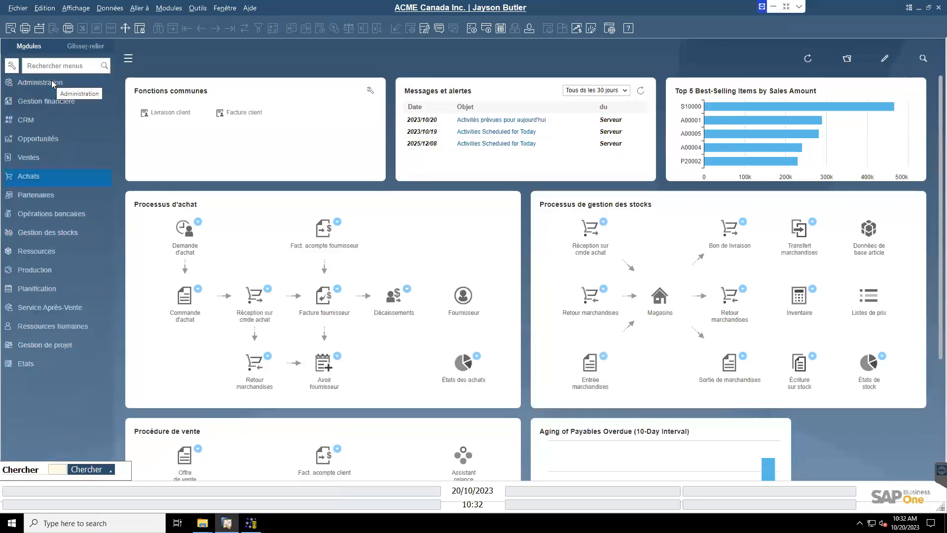
pyautogui.click(37, 196)
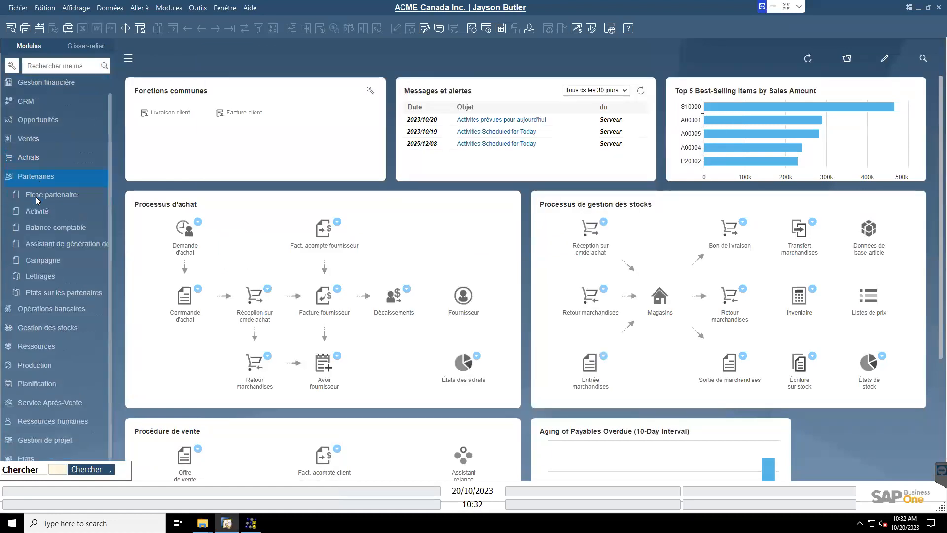
pyautogui.click(62, 195)
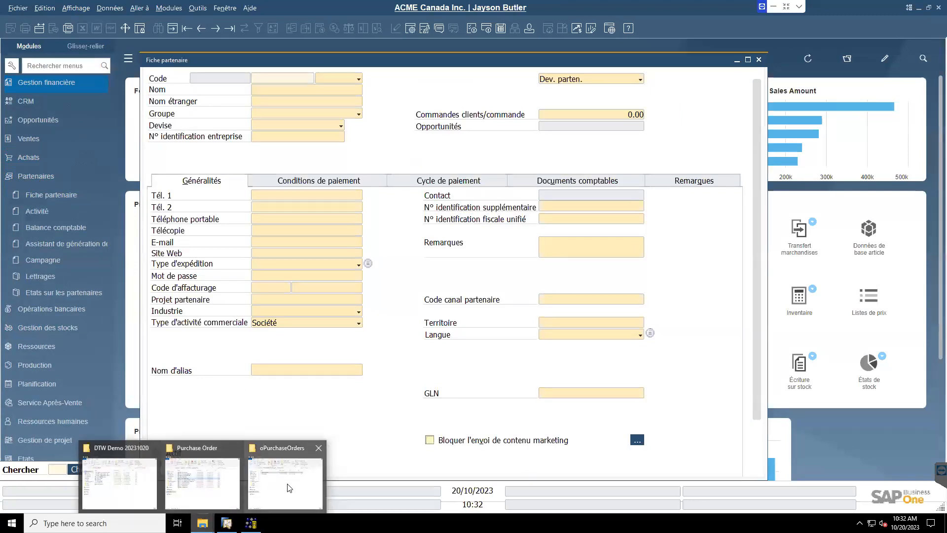
# Switch to File Explorer and go to the Business Partner Master Data folder within the Business Partners templates
pyautogui.click(224, 490)
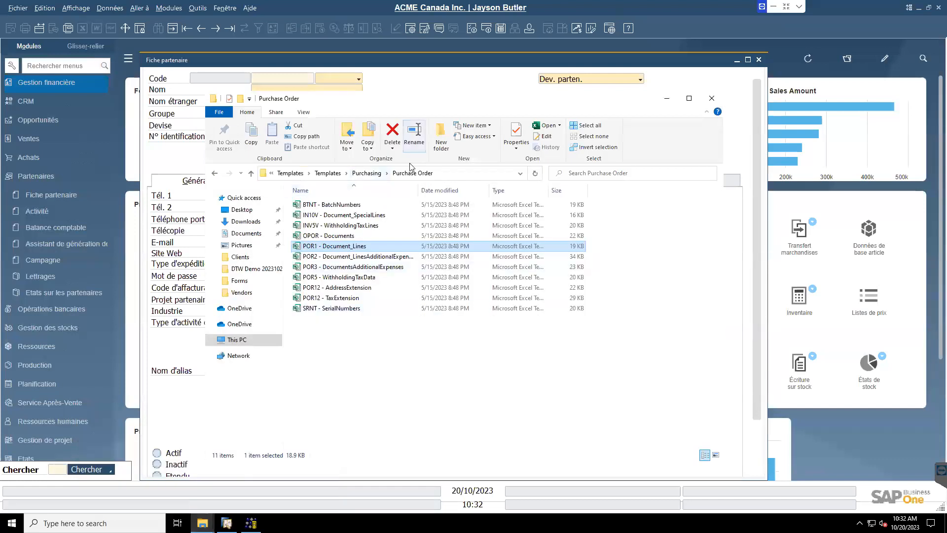
pyautogui.click(328, 173)
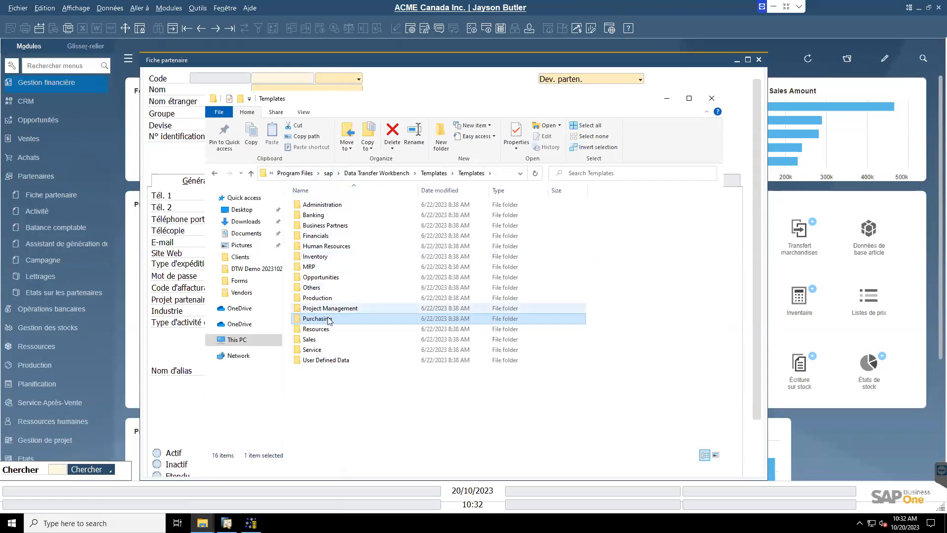
pyautogui.doubleClick(332, 226)
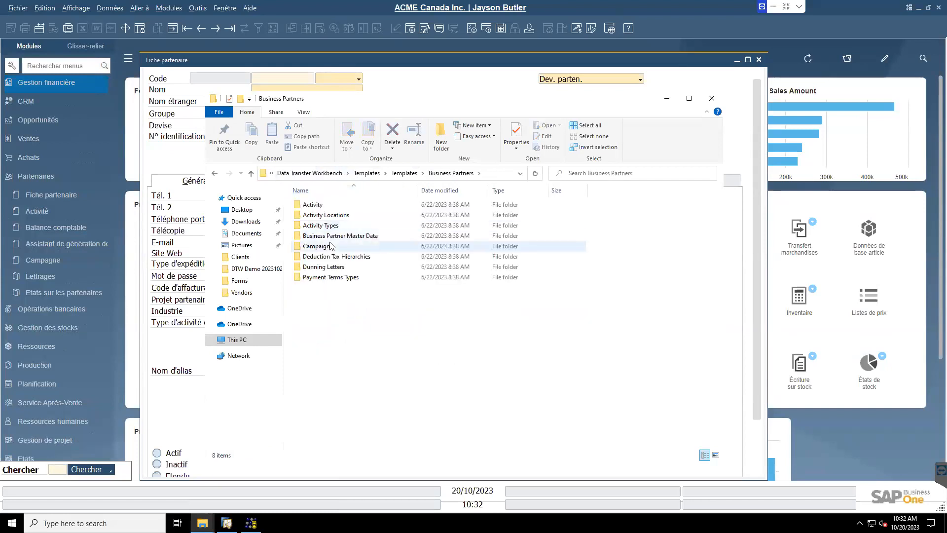
pyautogui.doubleClick(347, 236)
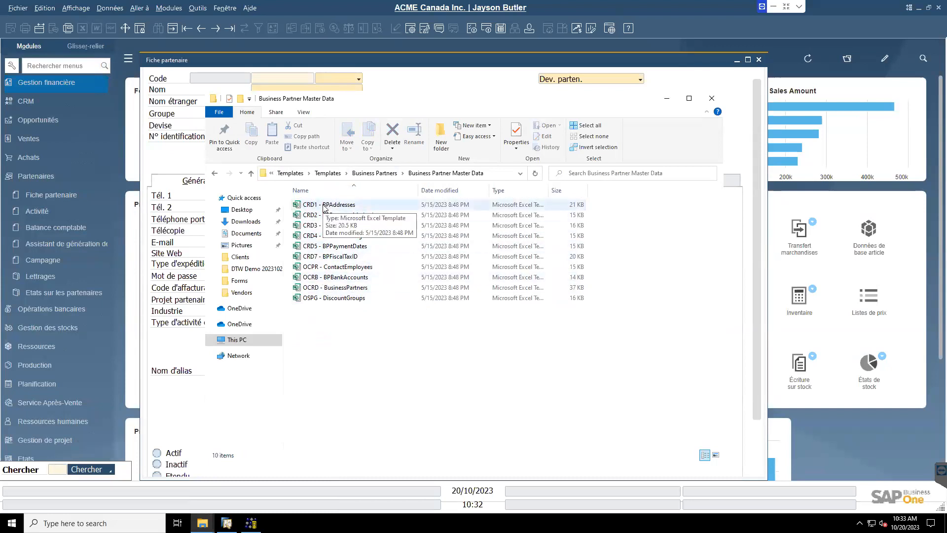
# Open the OCRD - BusinessPartners template, accepting the file format mismatch, and examine its columns
pyautogui.doubleClick(347, 291)
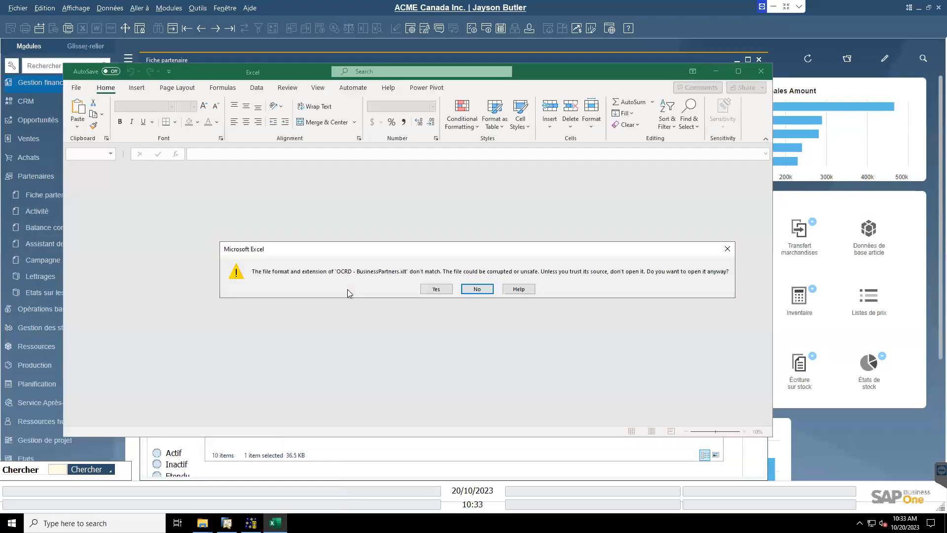
pyautogui.click(434, 291)
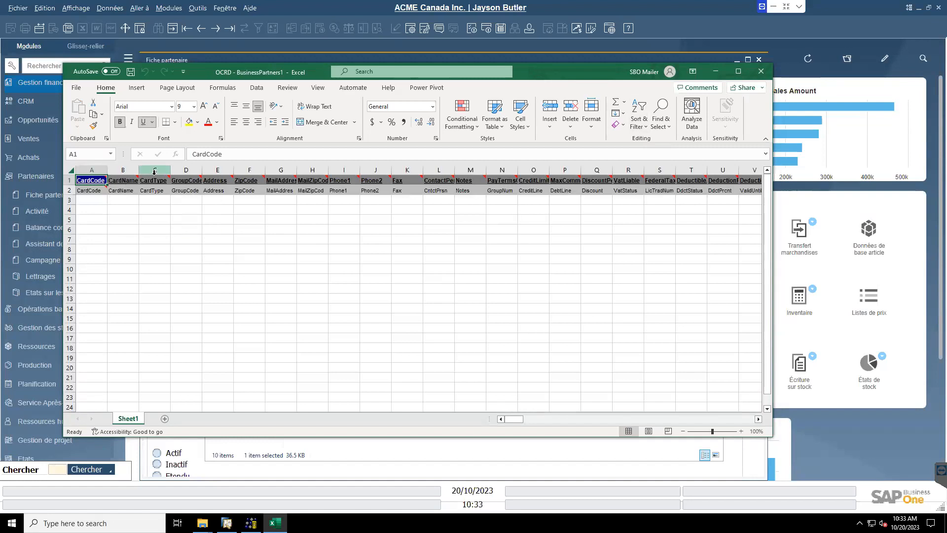
pyautogui.moveTo(165, 179)
pyautogui.moveTo(515, 420); pyautogui.dragTo(432, 418)
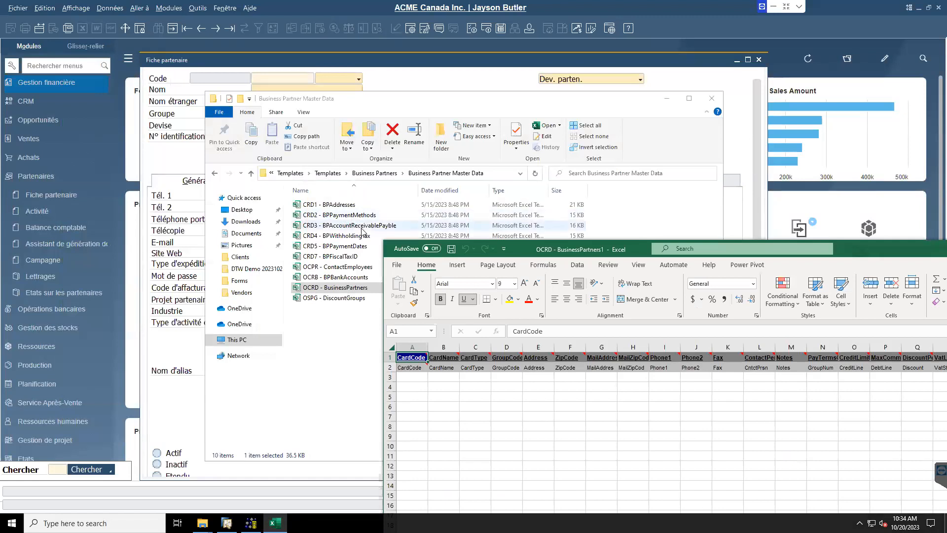
pyautogui.click(355, 268)
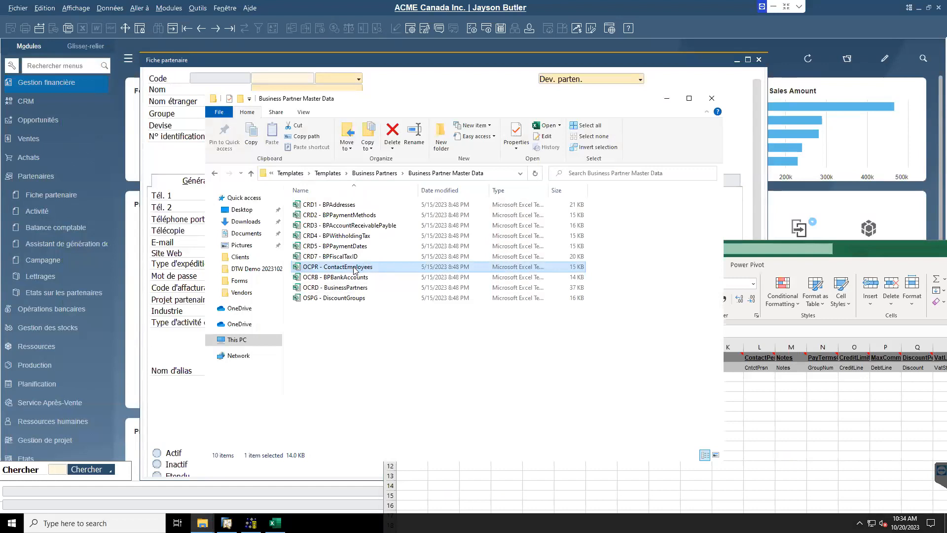
pyautogui.hotkey('alt', 'Tab')
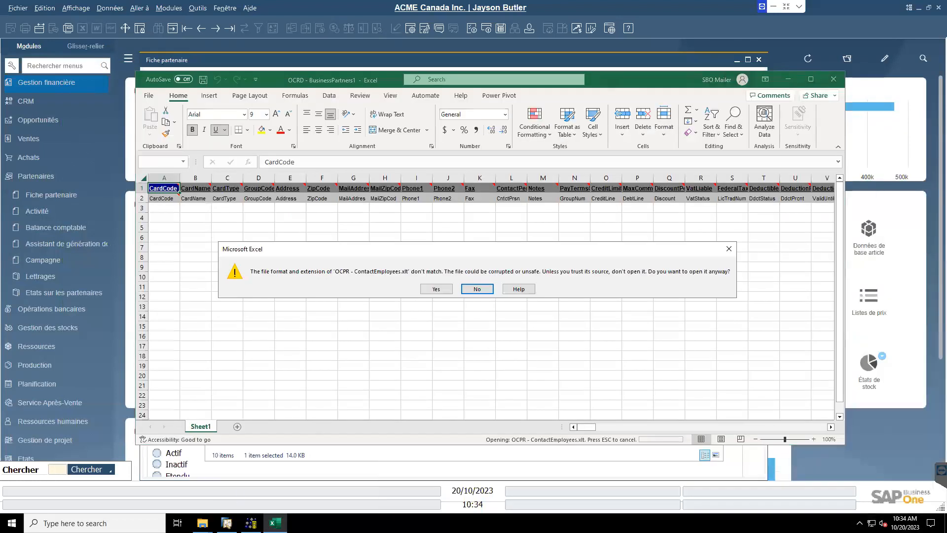
pyautogui.click(202, 523)
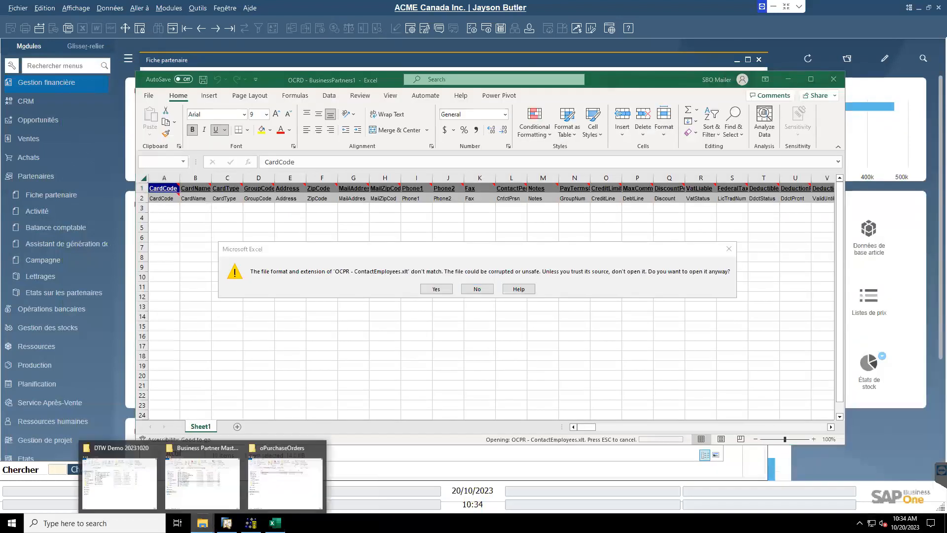
pyautogui.click(119, 483)
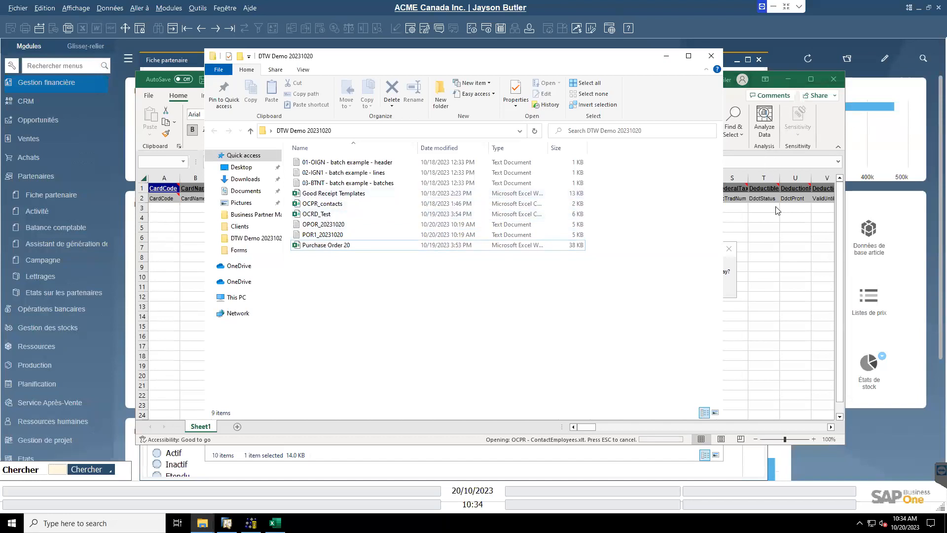
pyautogui.click(832, 84)
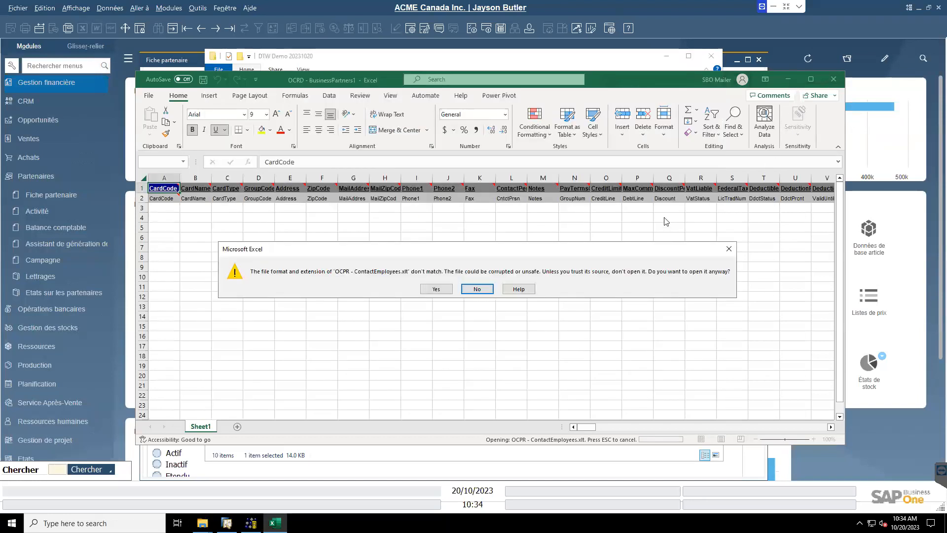
pyautogui.click(489, 291)
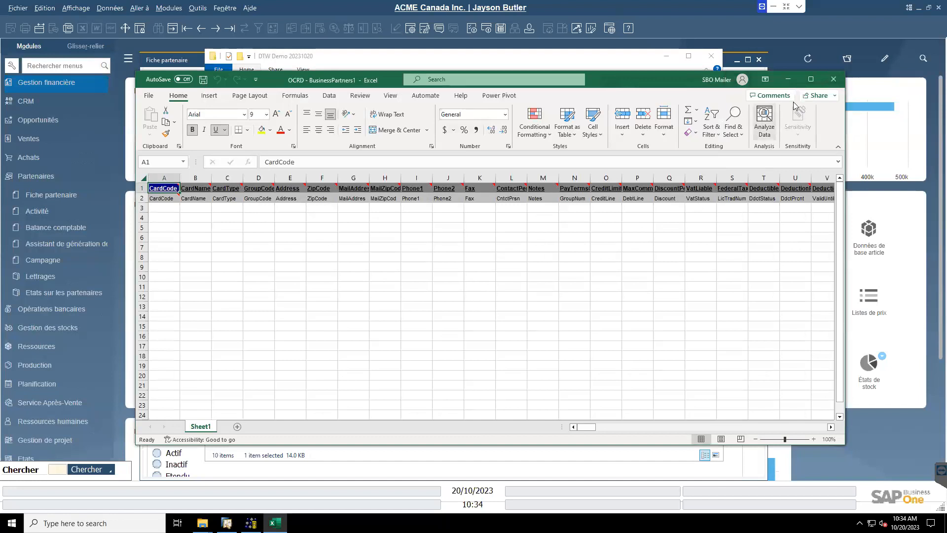
# Close the OCRD - BusinessPartners workbook and open OCRD_Test from the DTW Demo 20231020 folder
pyautogui.click(833, 79)
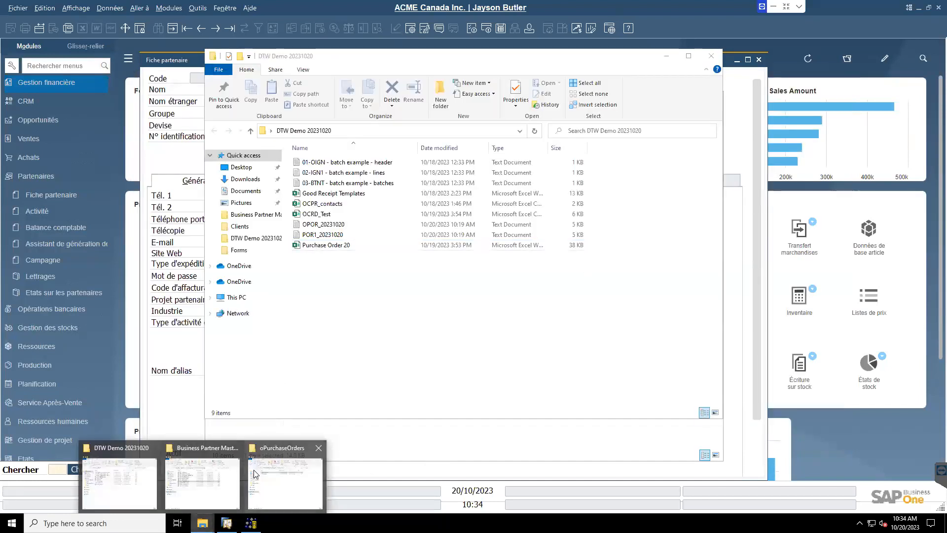
pyautogui.click(119, 482)
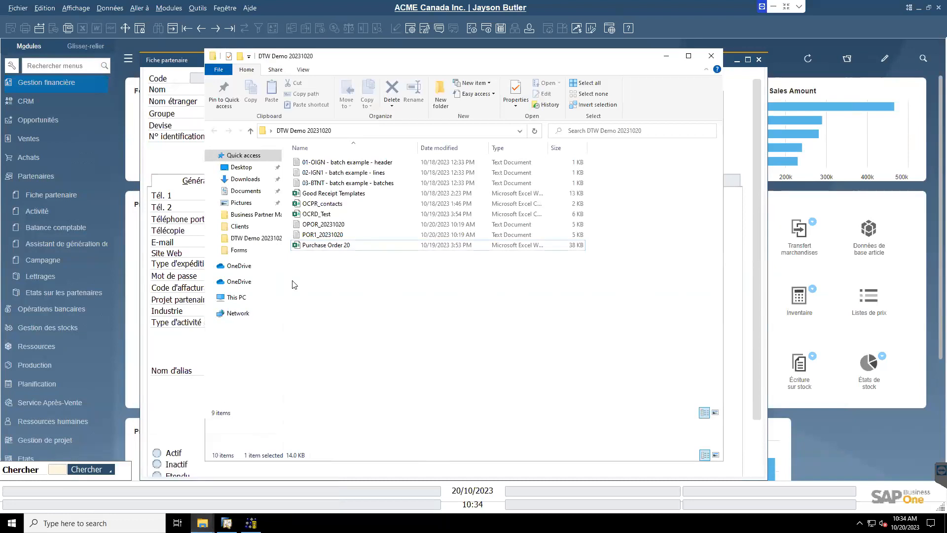
pyautogui.click(323, 215)
pyautogui.doubleClick(322, 217)
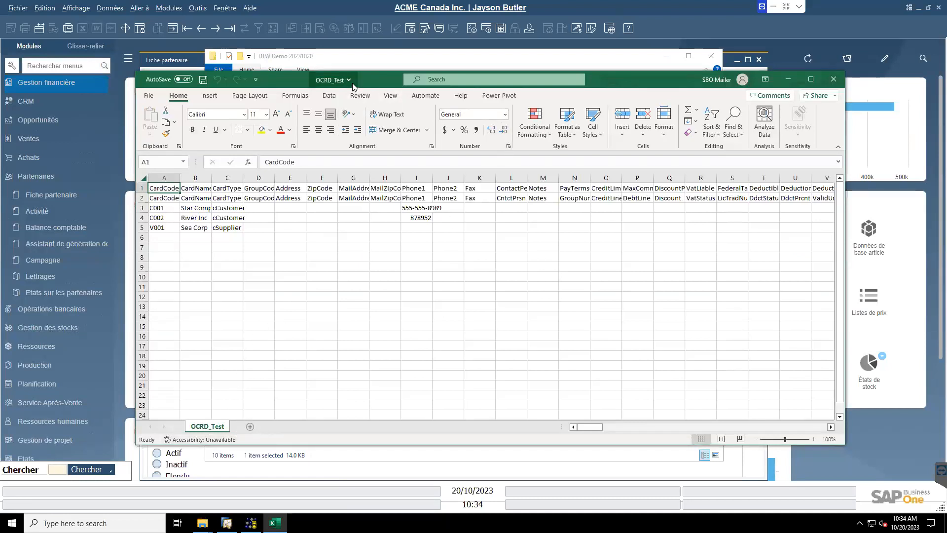
# Widen the CardCode, CardName, CardType and Phone1 columns in OCRD_Test, and minimize the workbook
pyautogui.moveTo(624, 82); pyautogui.dragTo(579, 72)
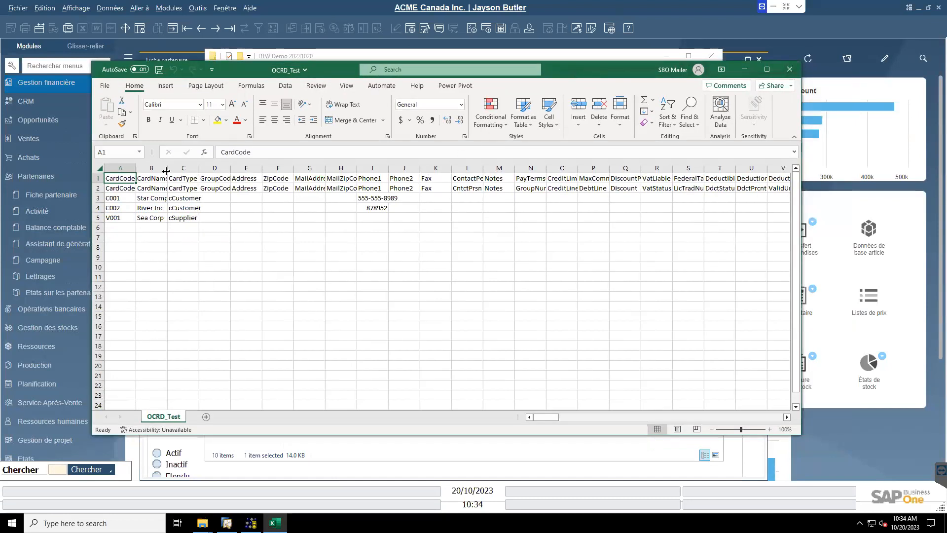
pyautogui.moveTo(167, 168); pyautogui.dragTo(197, 169)
pyautogui.moveTo(135, 171); pyautogui.dragTo(157, 171)
pyautogui.moveTo(438, 169); pyautogui.dragTo(471, 169)
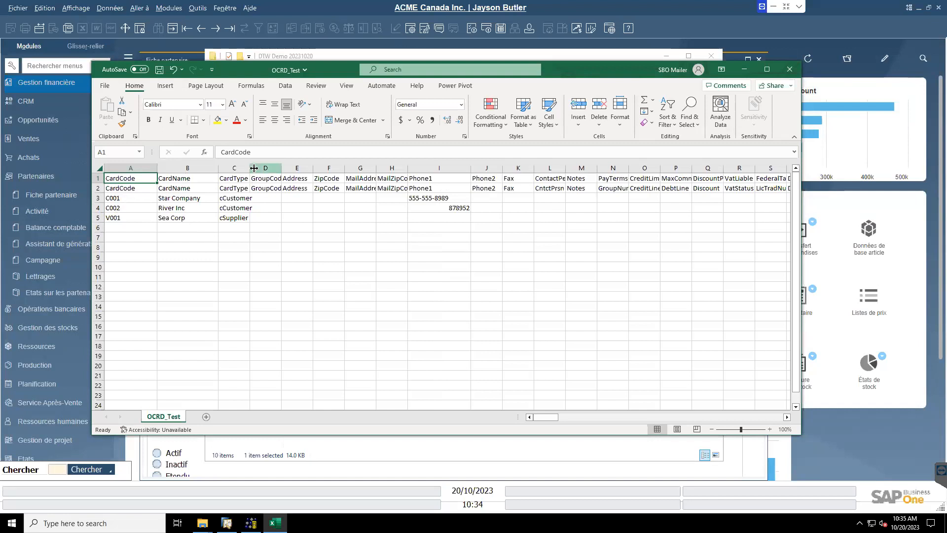
pyautogui.moveTo(251, 167); pyautogui.dragTo(269, 168)
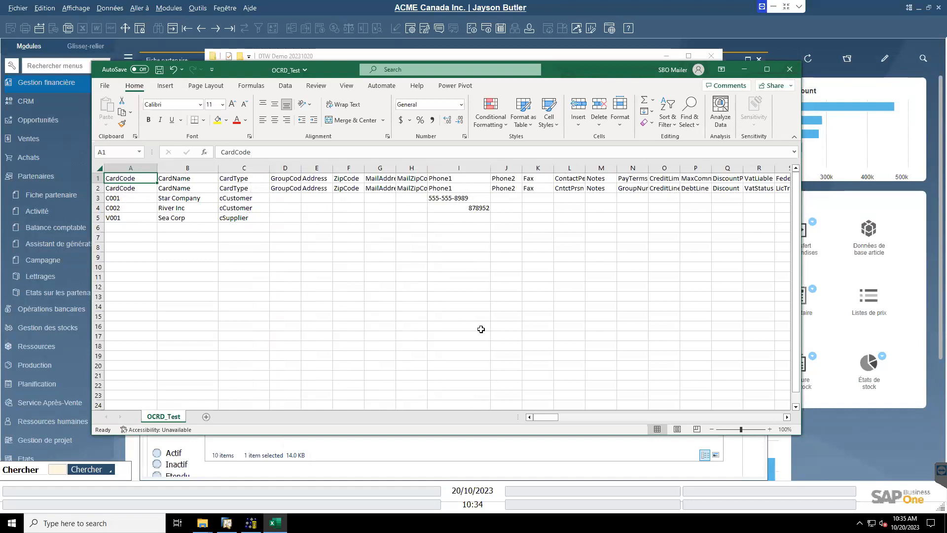
pyautogui.moveTo(548, 417)
pyautogui.mouseDown()
pyautogui.moveTo(581, 413)
pyautogui.moveTo(537, 418)
pyautogui.mouseUp()
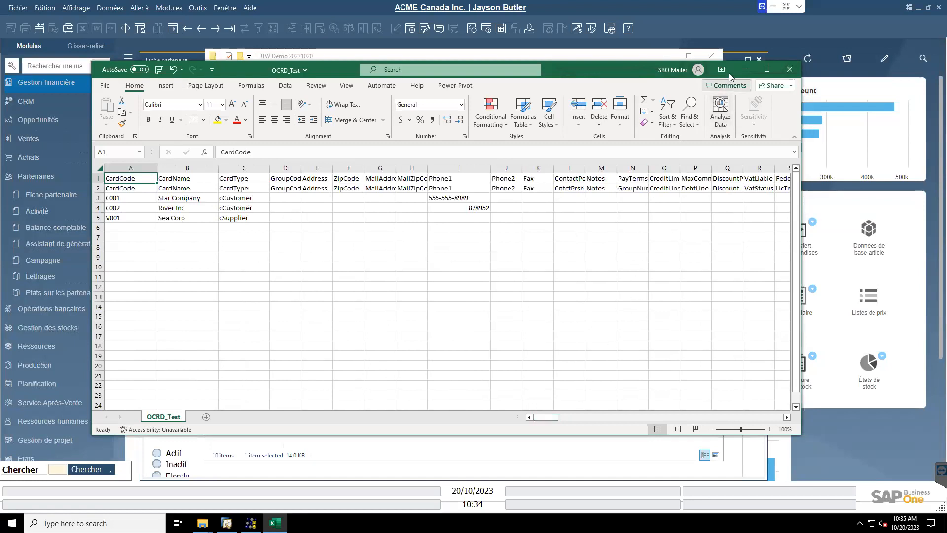
pyautogui.click(744, 69)
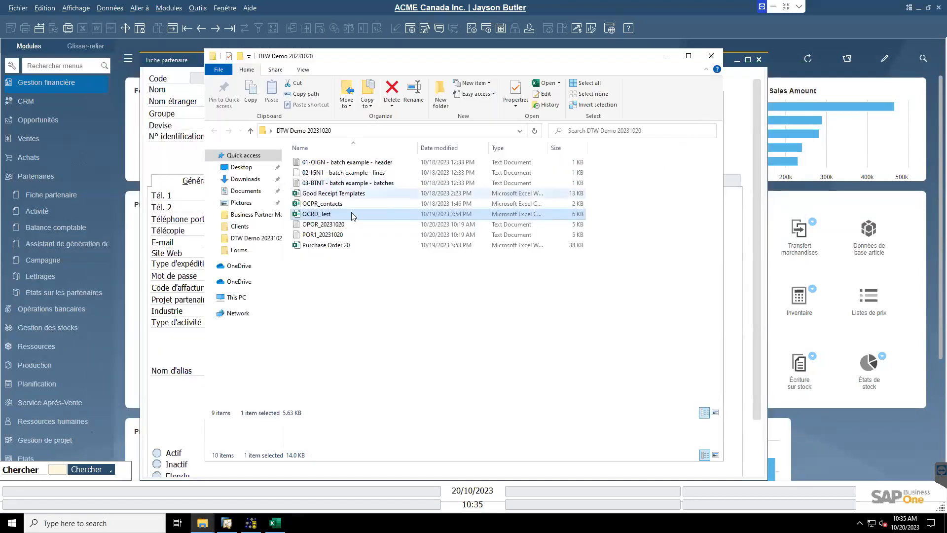
# Open OCPR_contacts from the DTW Demo 20231020 folder and place it side by side with OCRD_Test
pyautogui.doubleClick(329, 205)
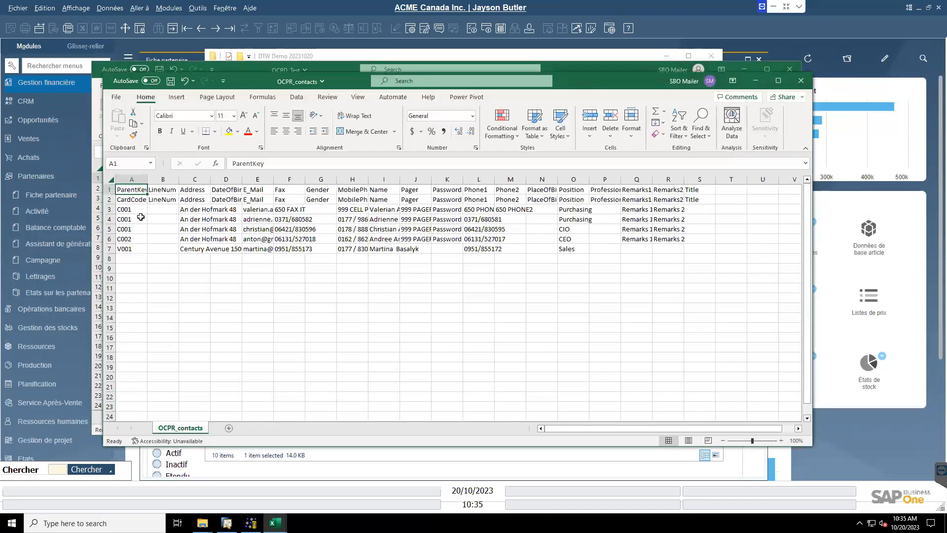
pyautogui.moveTo(593, 81); pyautogui.dragTo(779, 75)
pyautogui.moveTo(240, 72); pyautogui.dragTo(172, 87)
pyautogui.moveTo(768, 73); pyautogui.dragTo(770, 75)
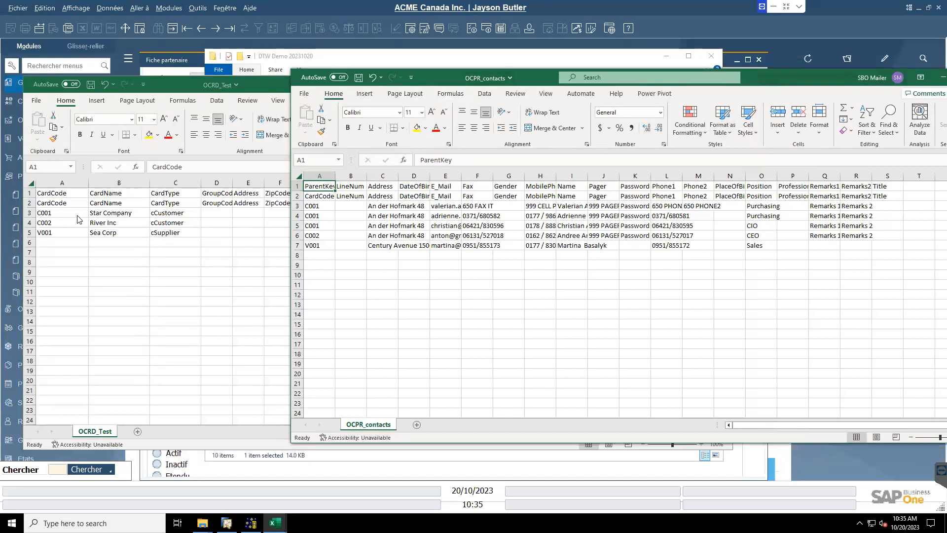
# Compare code C001 in OCRD_Test with the matching C001 contact rows in cells A3:A5 of OCPR_contacts
pyautogui.click(49, 217)
pyautogui.click(48, 217)
pyautogui.hotkey('alt', 'Tab')
pyautogui.moveTo(318, 206); pyautogui.dragTo(316, 225)
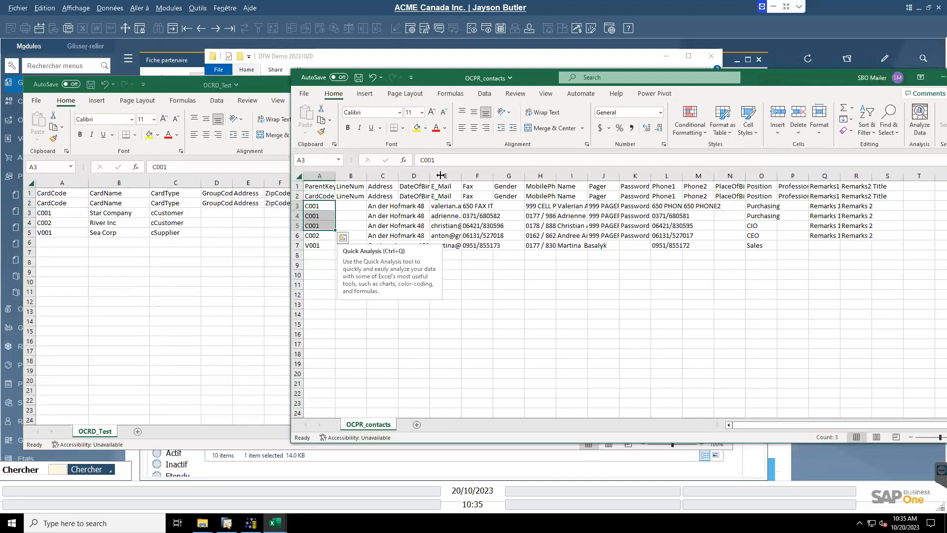
# Widen the E_Mail, DateOfBirth and Address columns in OCPR_contacts
pyautogui.moveTo(461, 177); pyautogui.dragTo(519, 176)
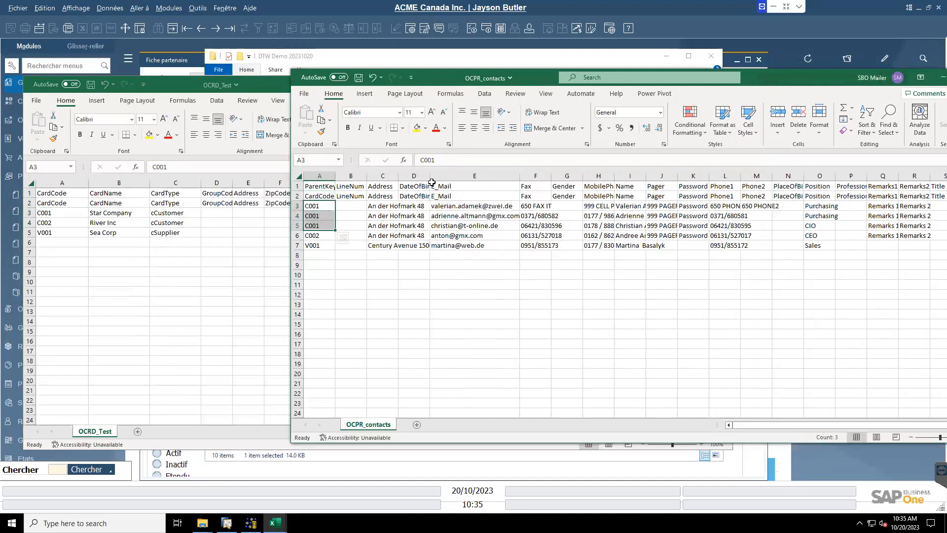
pyautogui.moveTo(430, 176); pyautogui.dragTo(461, 176)
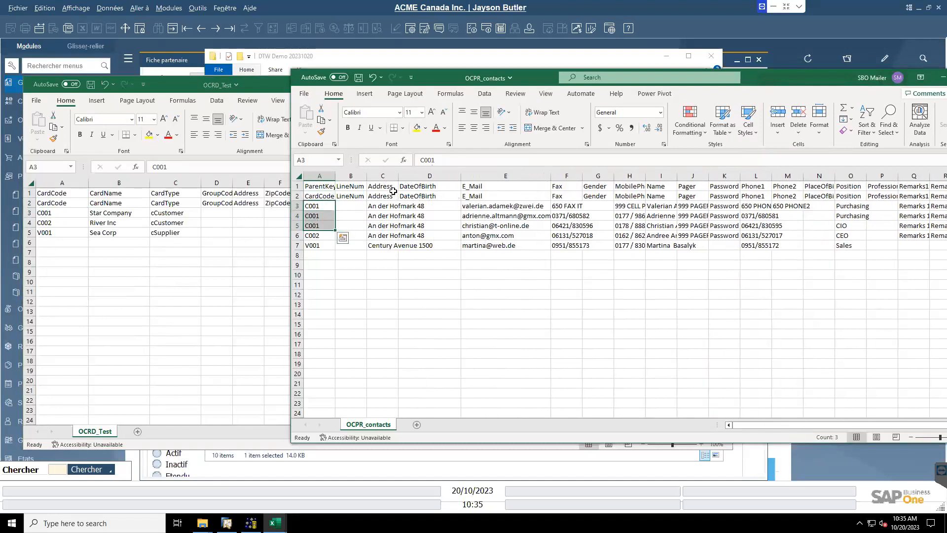
pyautogui.moveTo(398, 176); pyautogui.dragTo(420, 176)
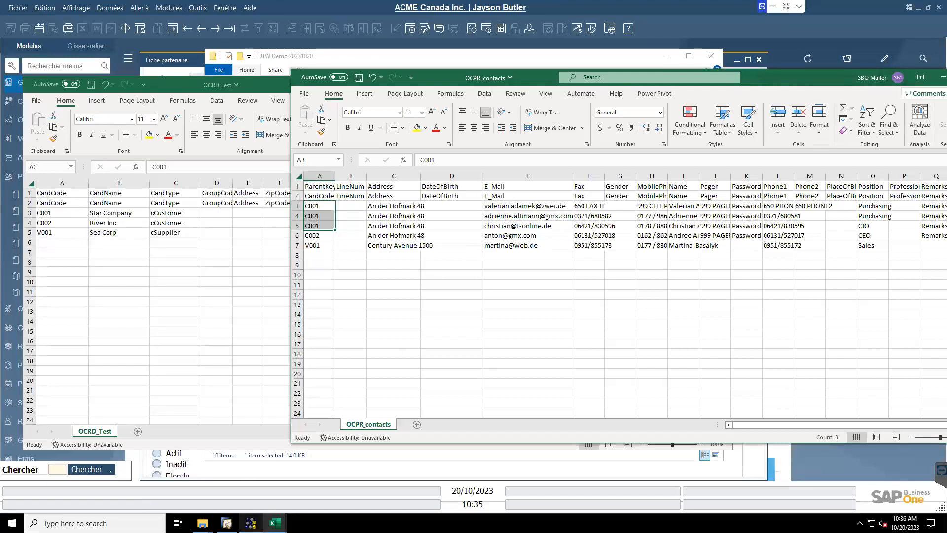
# Switch to the Data Transfer Workbench and start an import of Master Data with the Add New Data operation
pyautogui.click(251, 522)
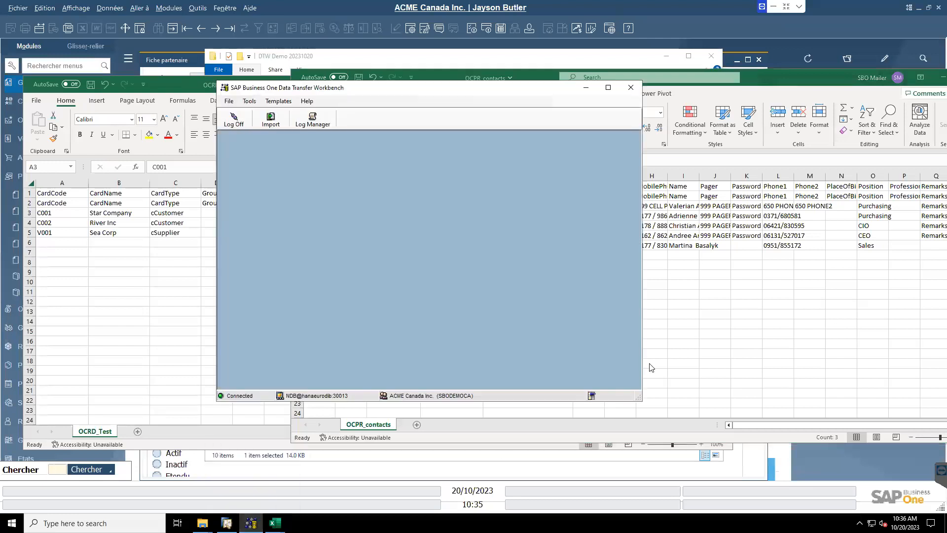
pyautogui.click(270, 120)
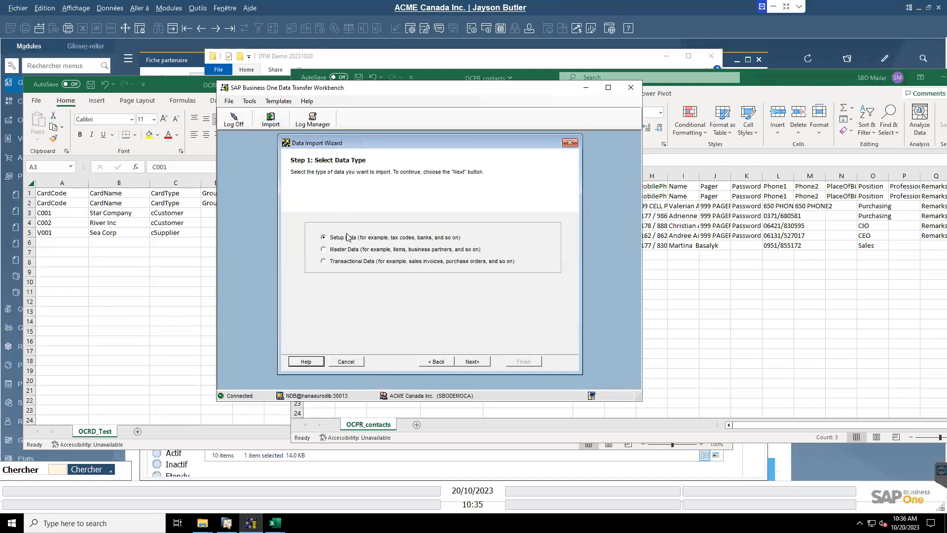
pyautogui.click(342, 251)
pyautogui.click(472, 361)
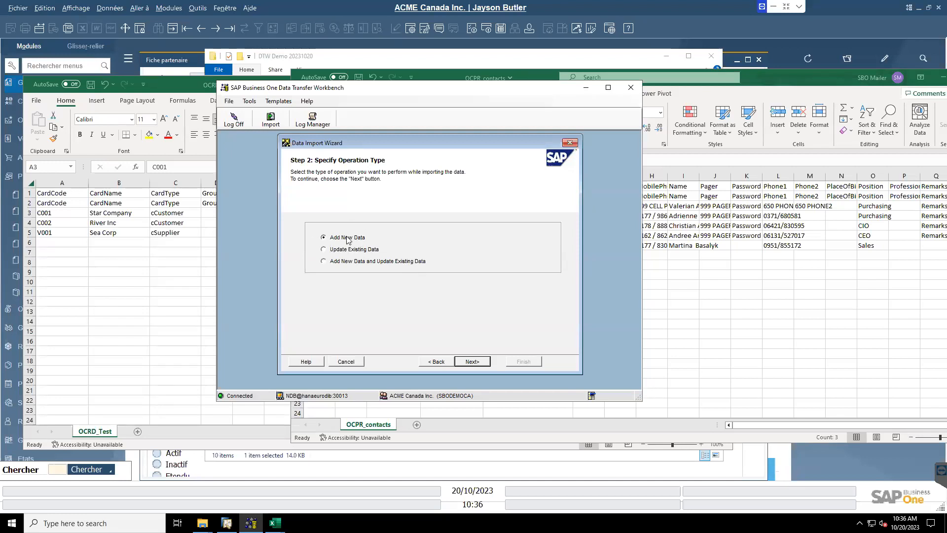
pyautogui.click(472, 361)
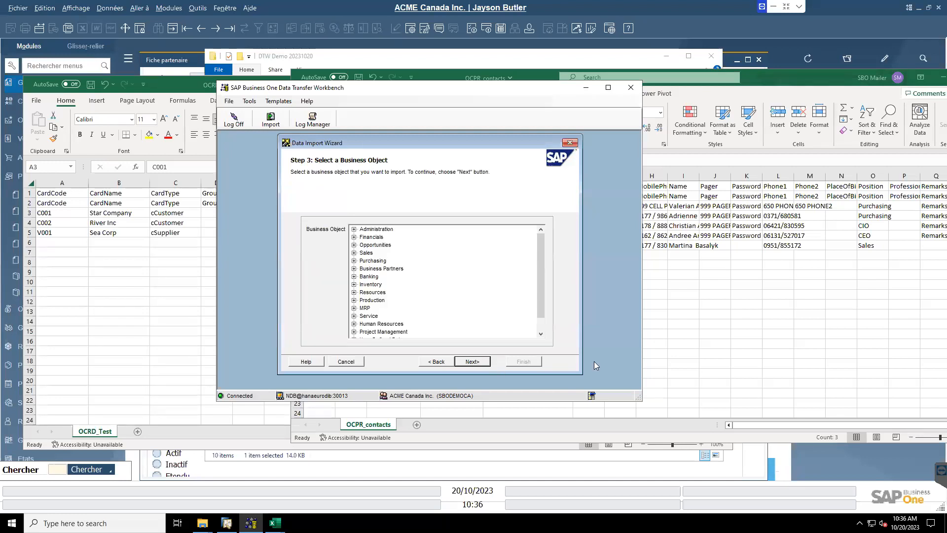
# Choose Business Partner Master Data under Business Partners as the business object to import
pyautogui.click(355, 269)
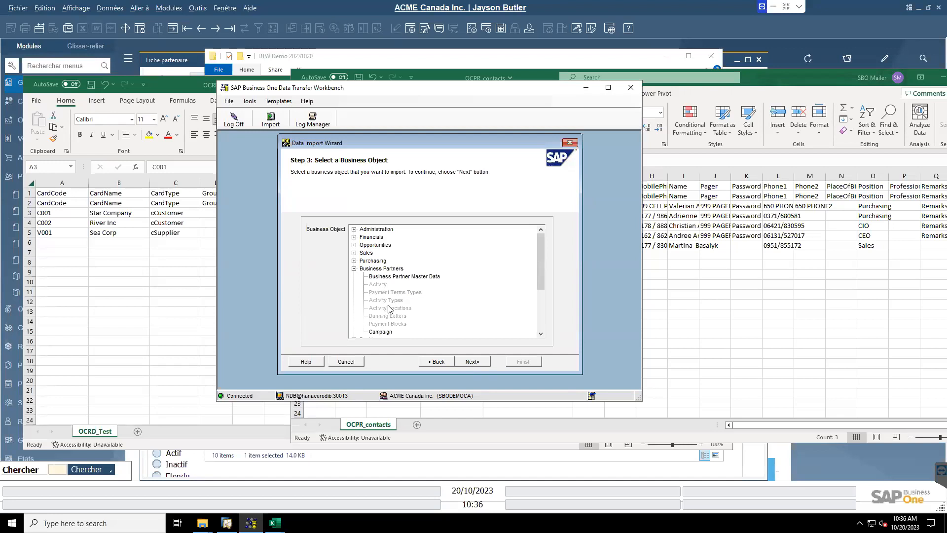
pyautogui.click(400, 277)
pyautogui.click(473, 363)
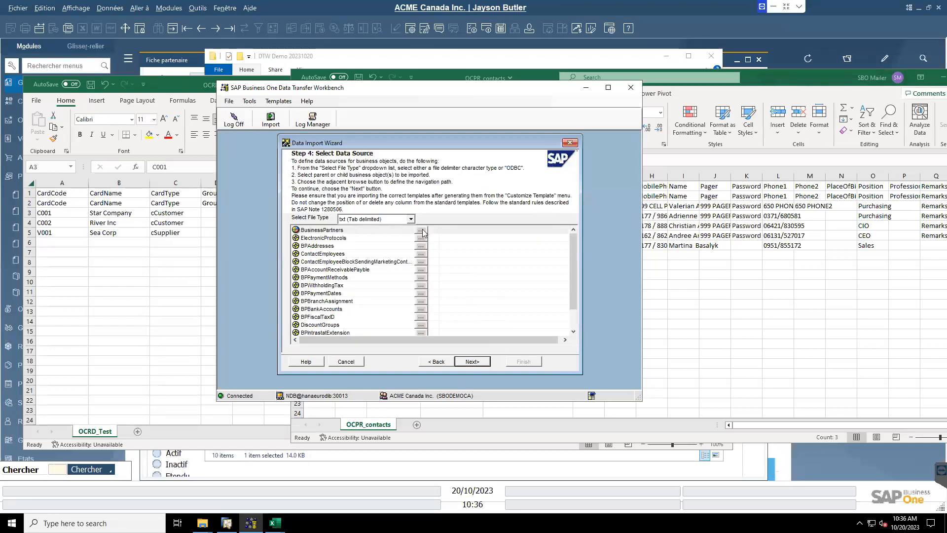
# Set the file type to csv (Comma delimited), assigning OCRD_Test to BusinessPartners and OCPR_contacts to ContactEmployees as data sources
pyautogui.click(411, 219)
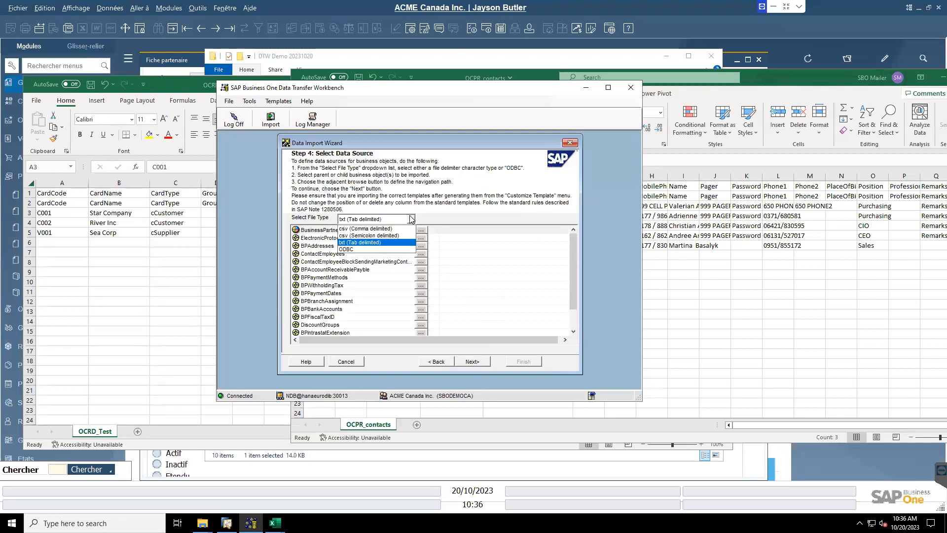
pyautogui.click(368, 229)
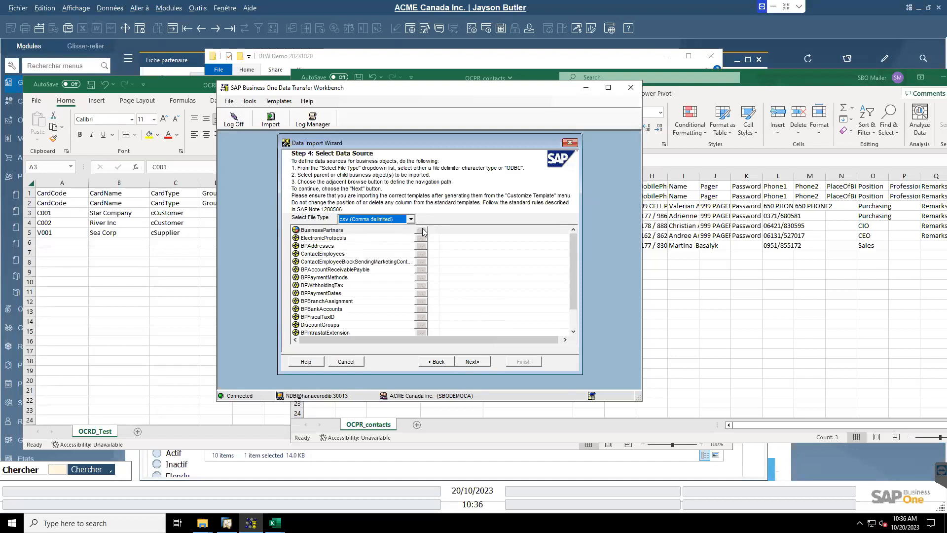
pyautogui.click(421, 230)
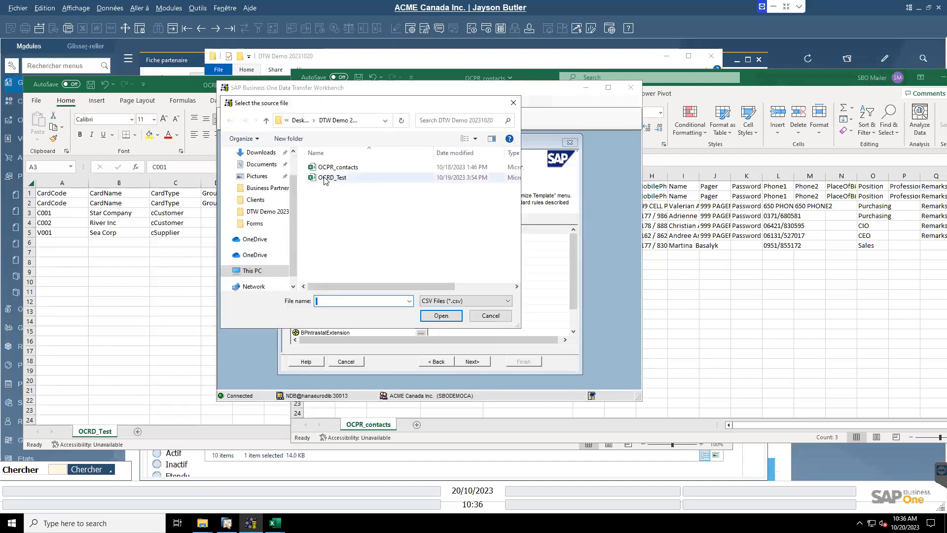
pyautogui.doubleClick(339, 178)
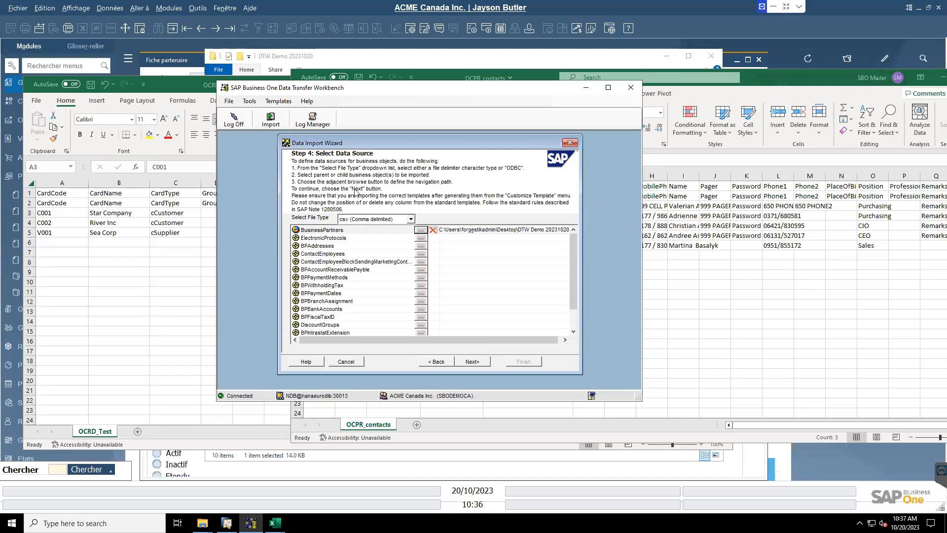
pyautogui.click(421, 254)
pyautogui.doubleClick(338, 167)
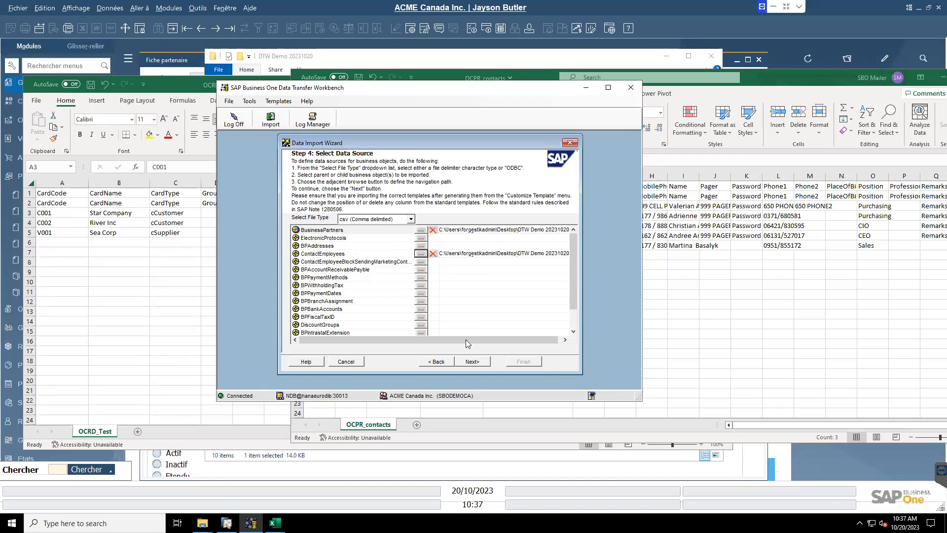
pyautogui.click(473, 362)
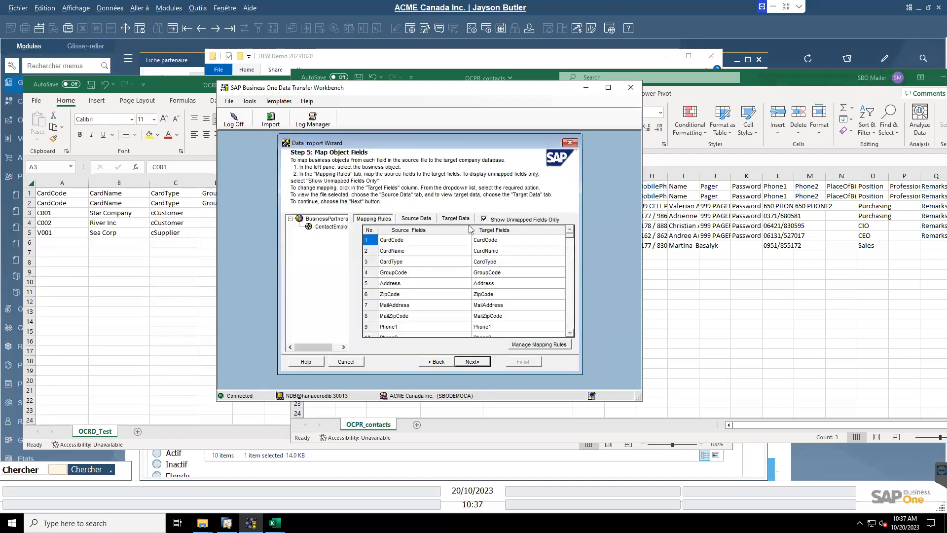
# Review the BusinessPartners field mapping and the ContactEmployees source data
pyautogui.moveTo(570, 237)
pyautogui.mouseDown()
pyautogui.moveTo(569, 295)
pyautogui.moveTo(571, 236)
pyautogui.mouseUp()
pyautogui.click(323, 227)
pyautogui.click(420, 219)
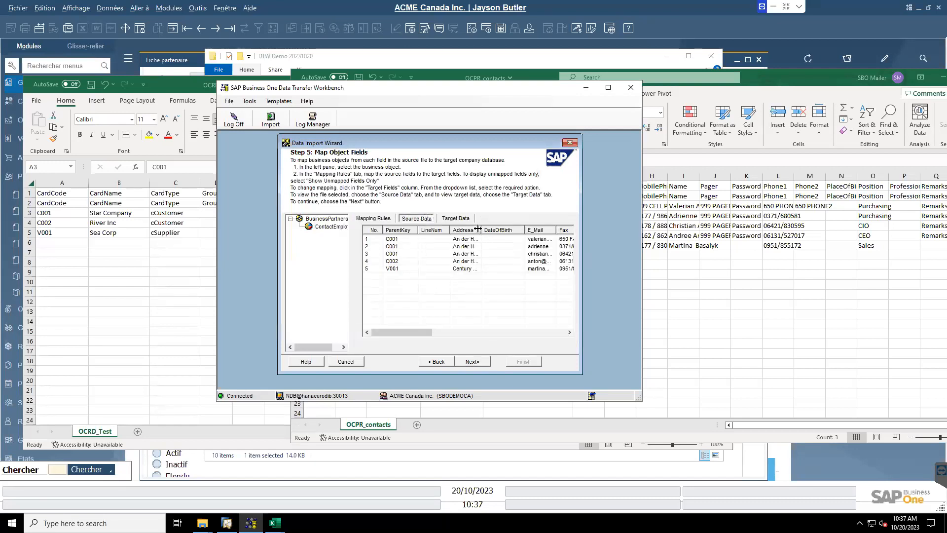
pyautogui.moveTo(414, 331); pyautogui.dragTo(370, 337)
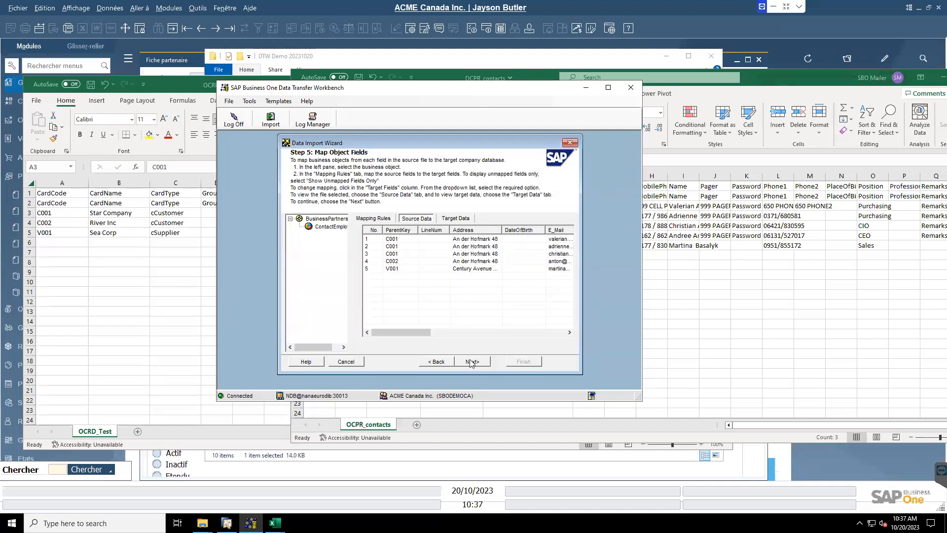
# Keep the error handling at ignoring up to 100 errors, run the import simulation and close its detailed log
pyautogui.press('Return')
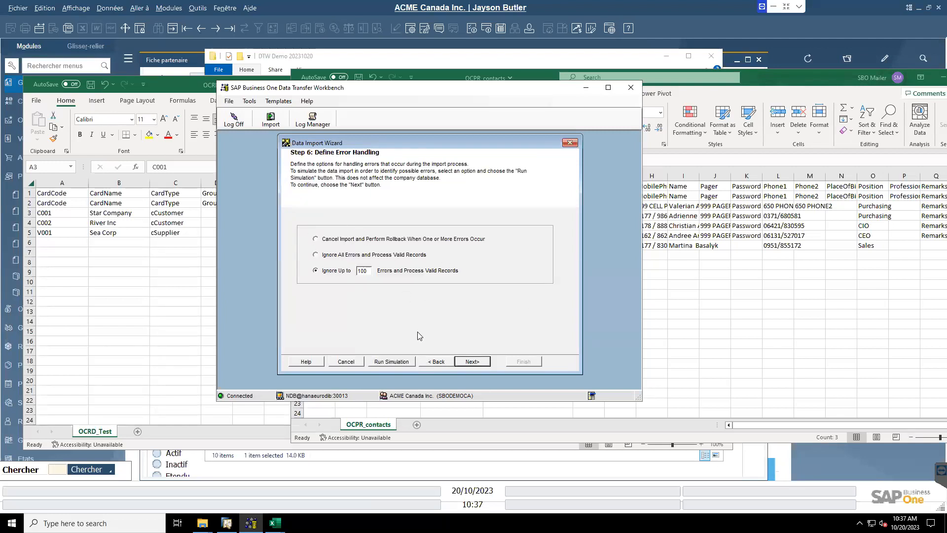
pyautogui.click(396, 363)
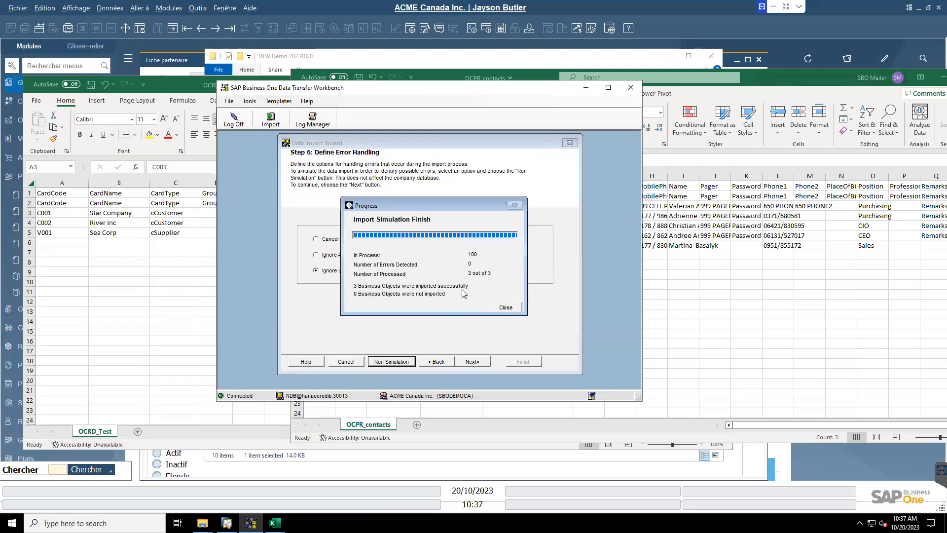
pyautogui.click(499, 305)
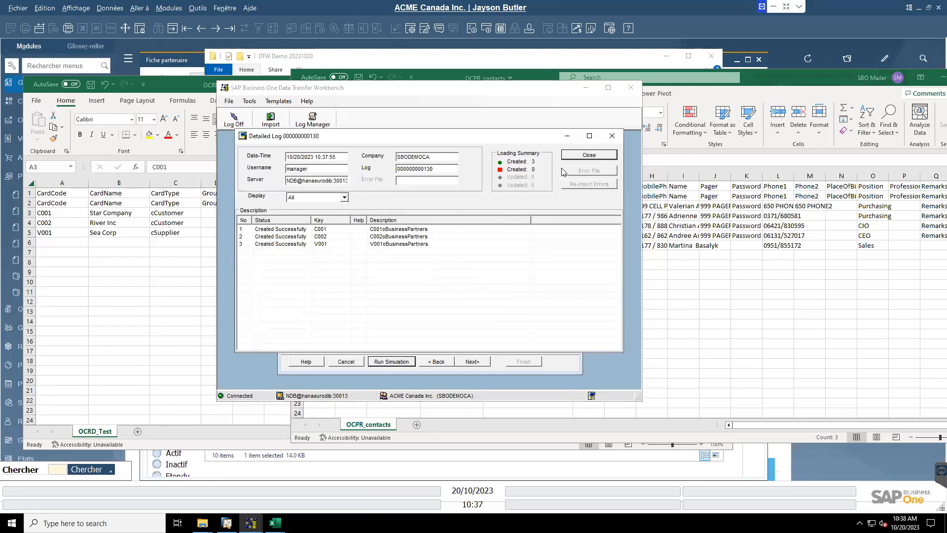
pyautogui.click(578, 155)
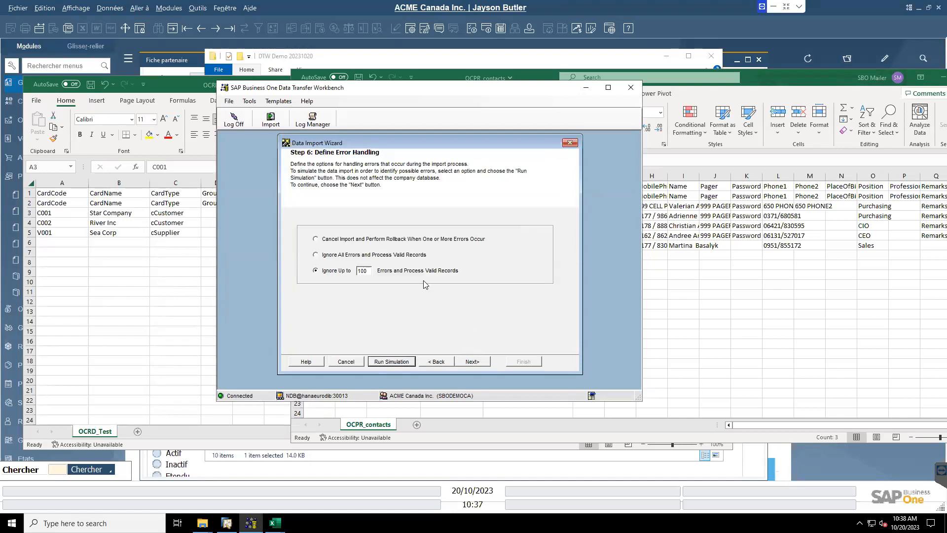
# Run the actual import of the business partners with their contacts, and close the detailed log
pyautogui.click(472, 361)
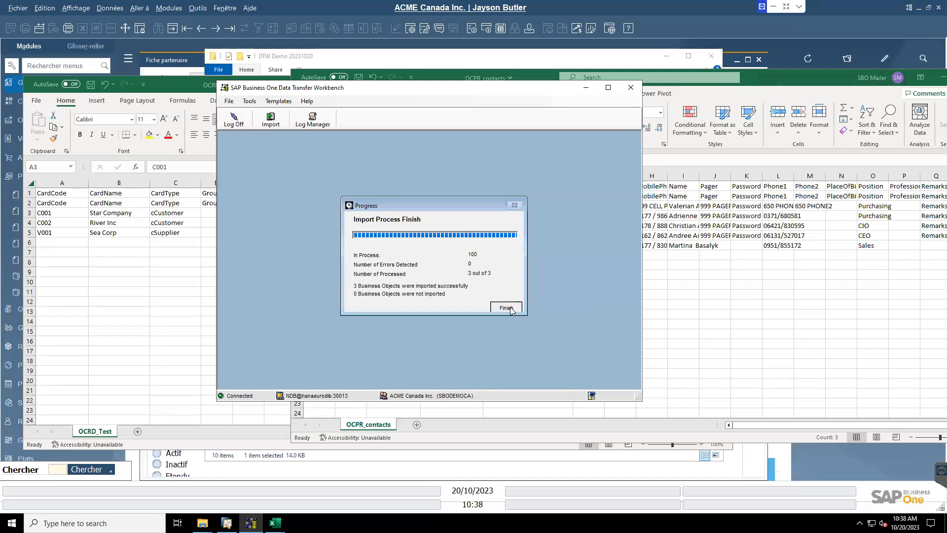
pyautogui.click(507, 307)
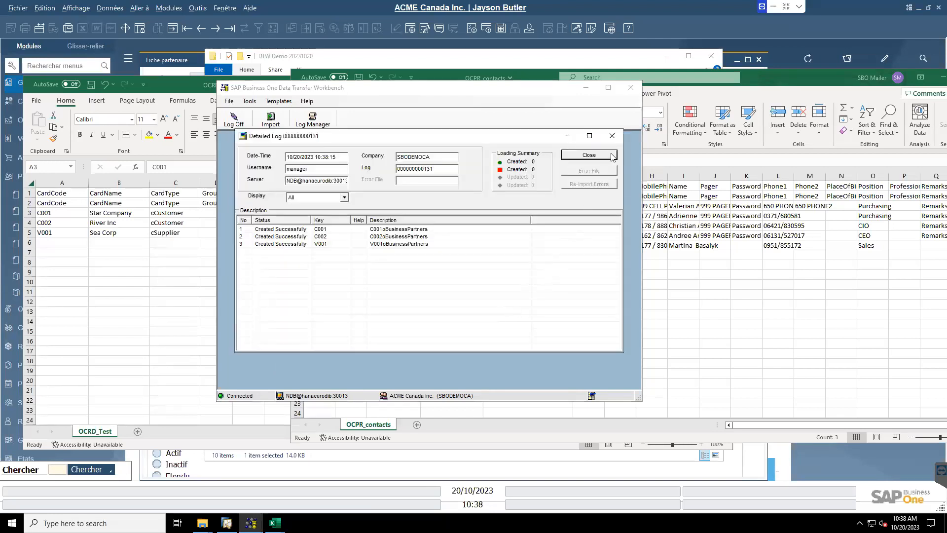
pyautogui.click(589, 155)
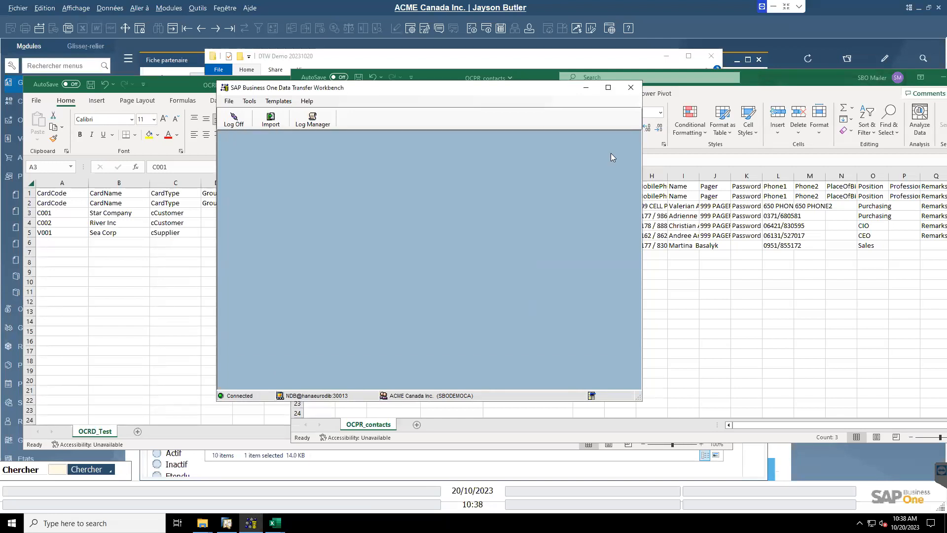
# Take code C001 from OCRD_Test and find that business partner in the SAP Business One Fiche partenaire window
pyautogui.click(53, 217)
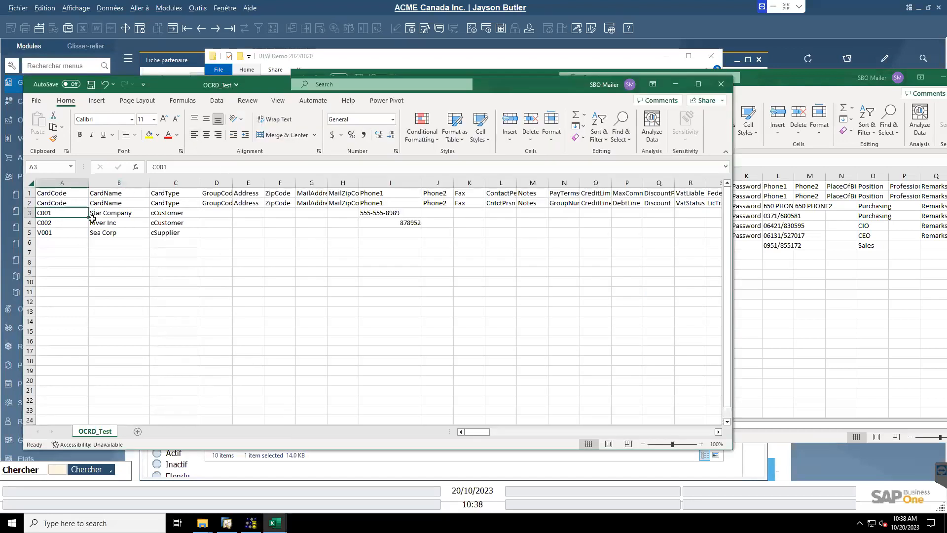
pyautogui.write('c')
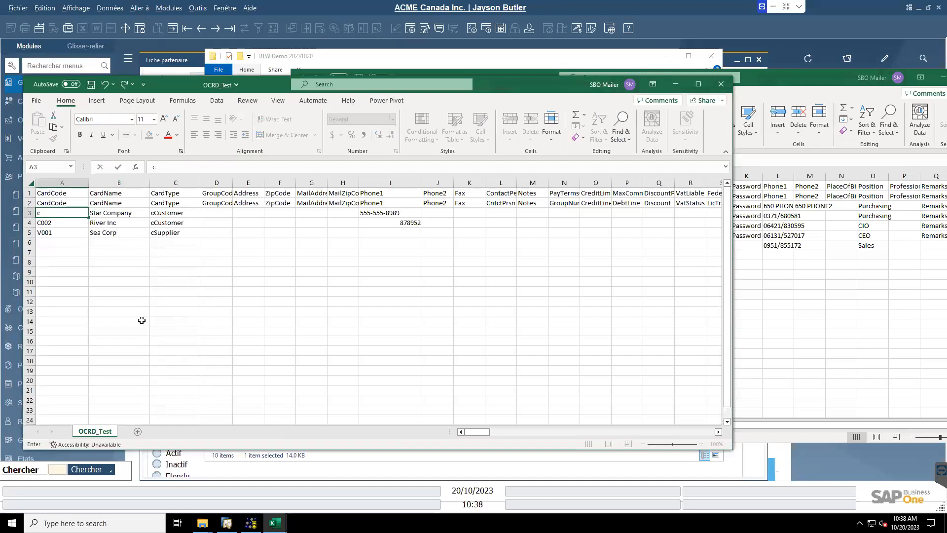
pyautogui.press('Escape')
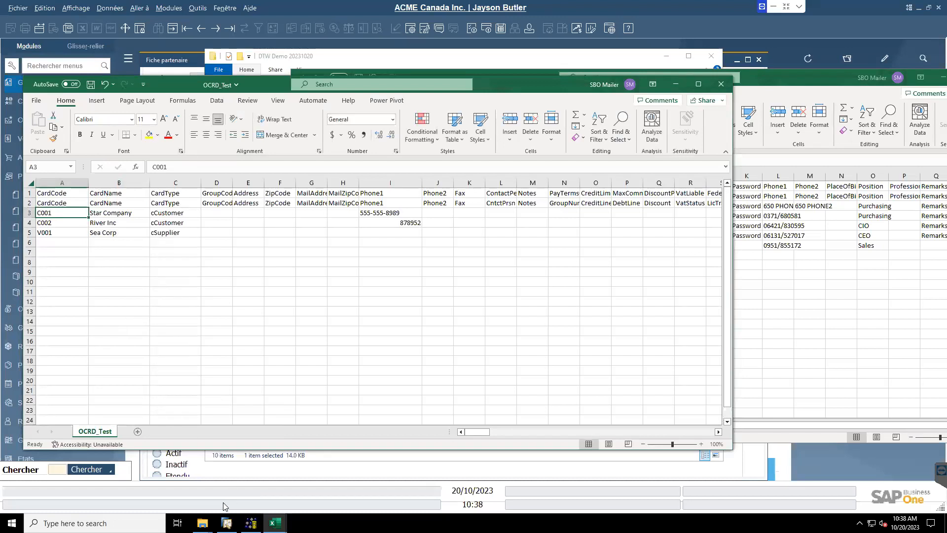
pyautogui.click(227, 523)
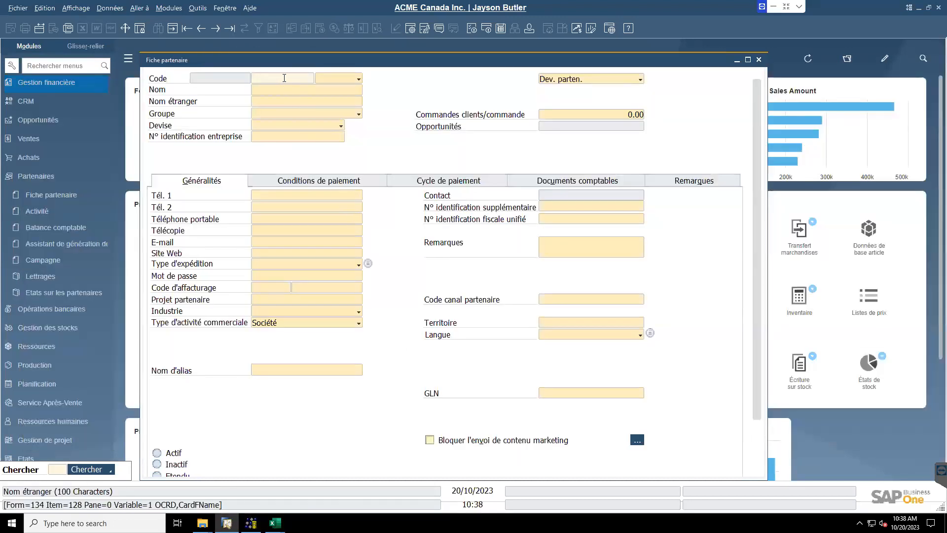
pyautogui.write('C001')
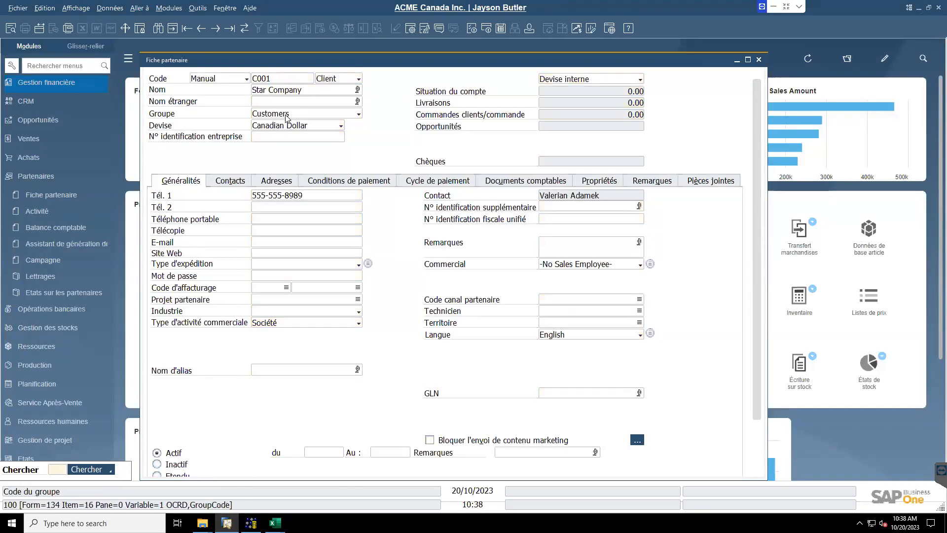
# Open the customer groups definition from the Groupe field of partner C001 and move its window over the upper part of the record
pyautogui.click(310, 115)
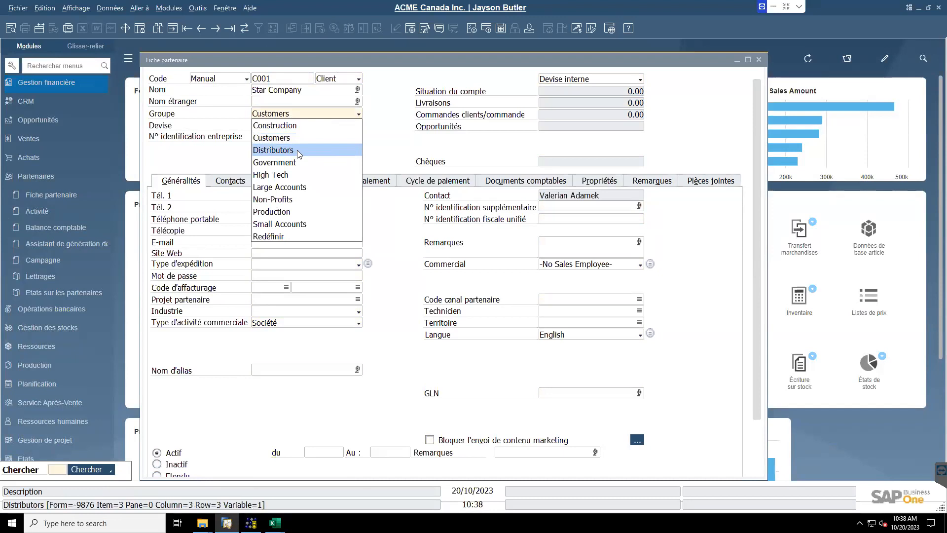
pyautogui.click(392, 140)
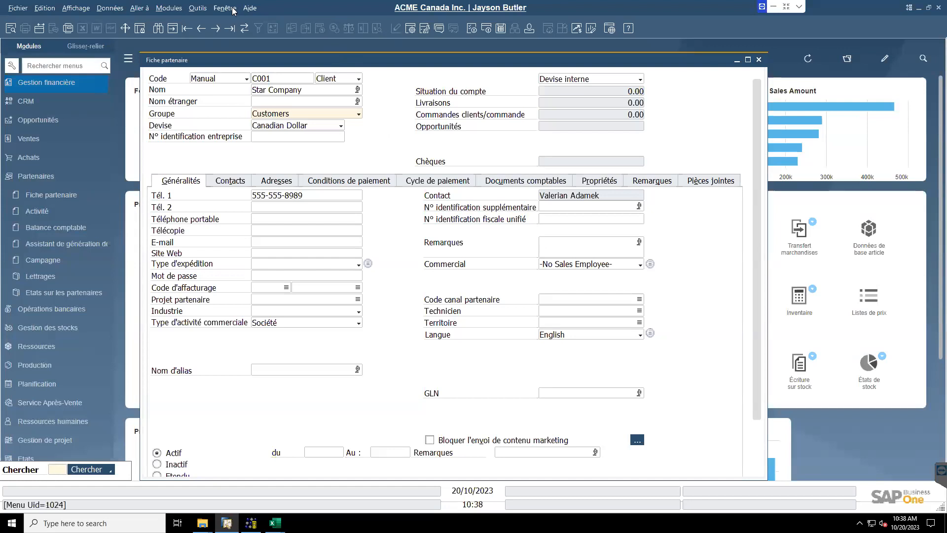
pyautogui.click(331, 115)
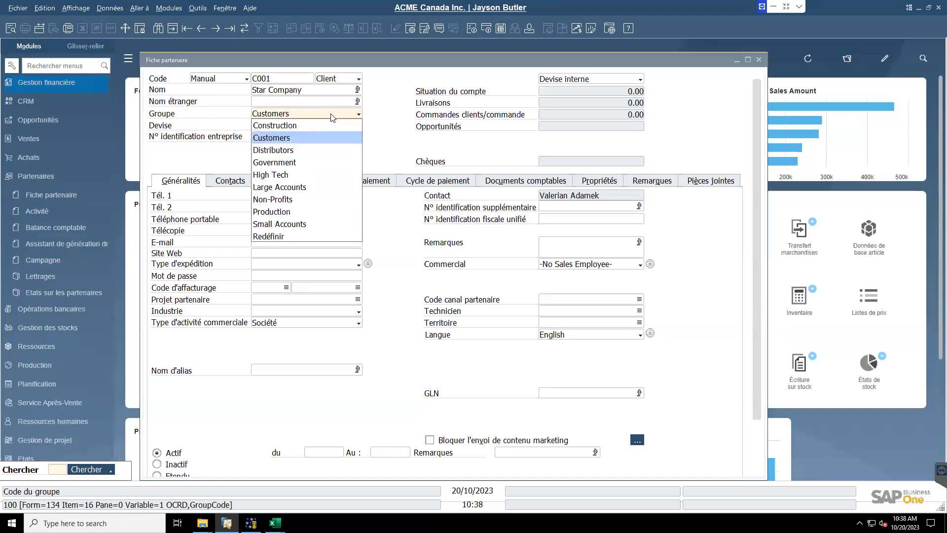
pyautogui.click(282, 238)
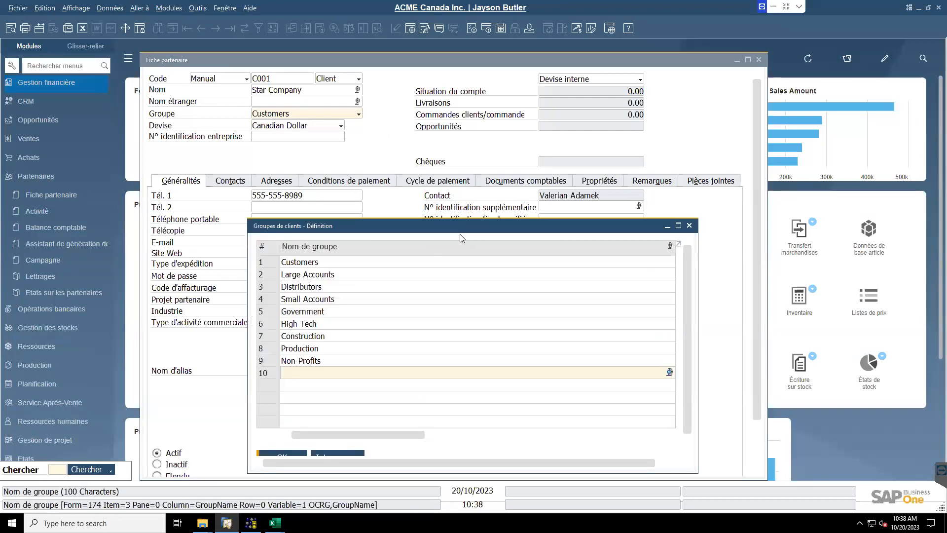
pyautogui.moveTo(463, 222); pyautogui.dragTo(404, 108)
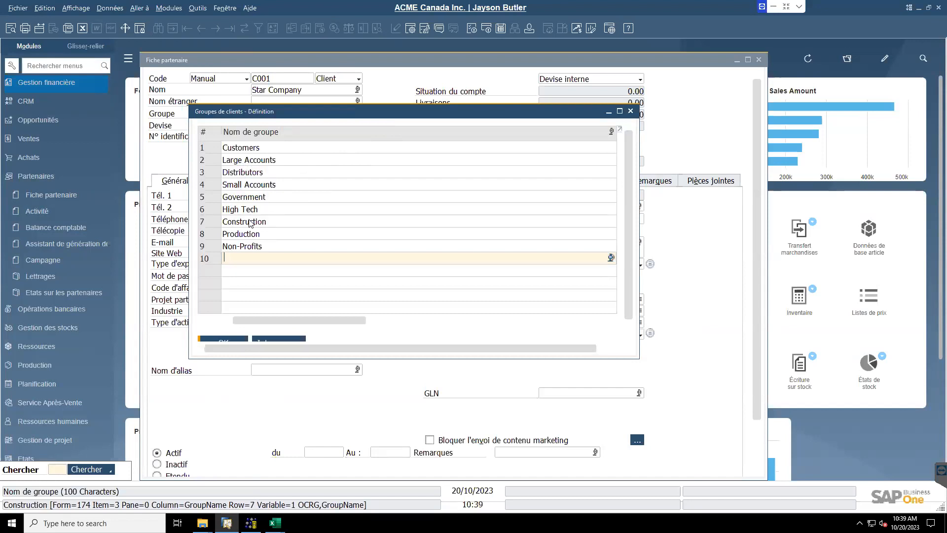
# Open the query generator (Générateur de requêtes) and place it beside the list of customer group names
pyautogui.click(198, 8)
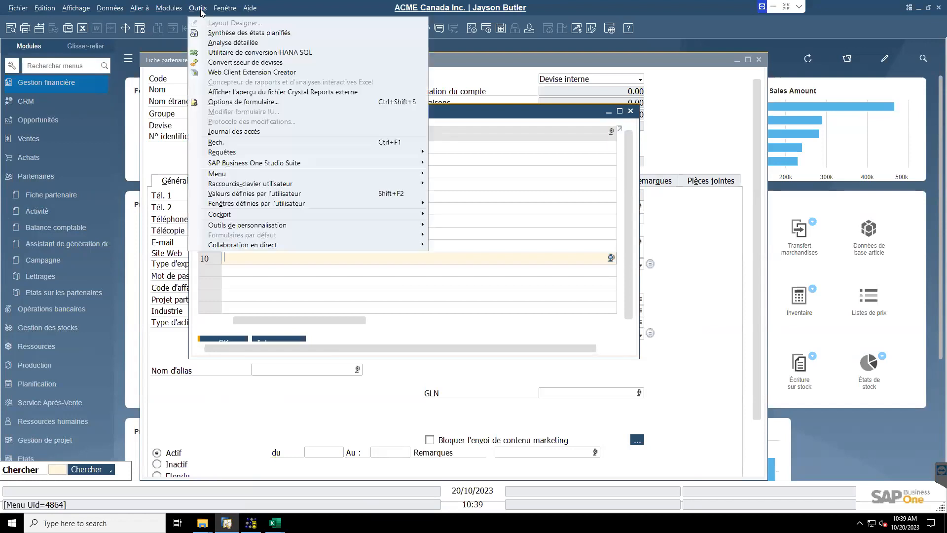
pyautogui.moveTo(232, 157)
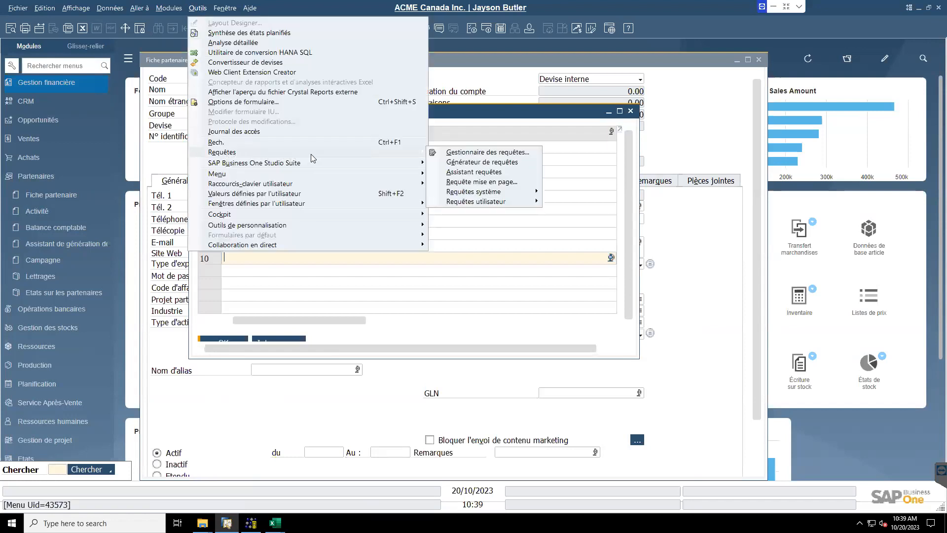
pyautogui.click(498, 164)
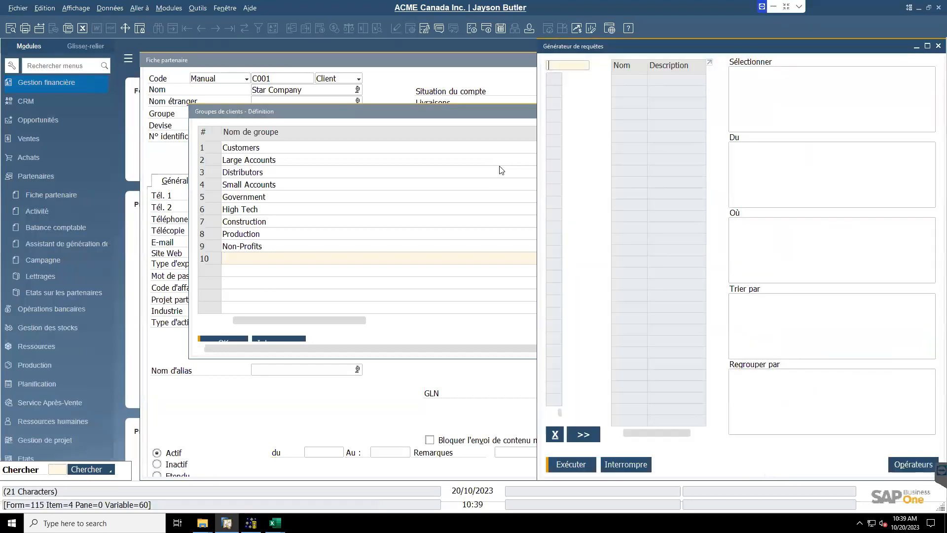
pyautogui.moveTo(810, 48); pyautogui.dragTo(662, 69)
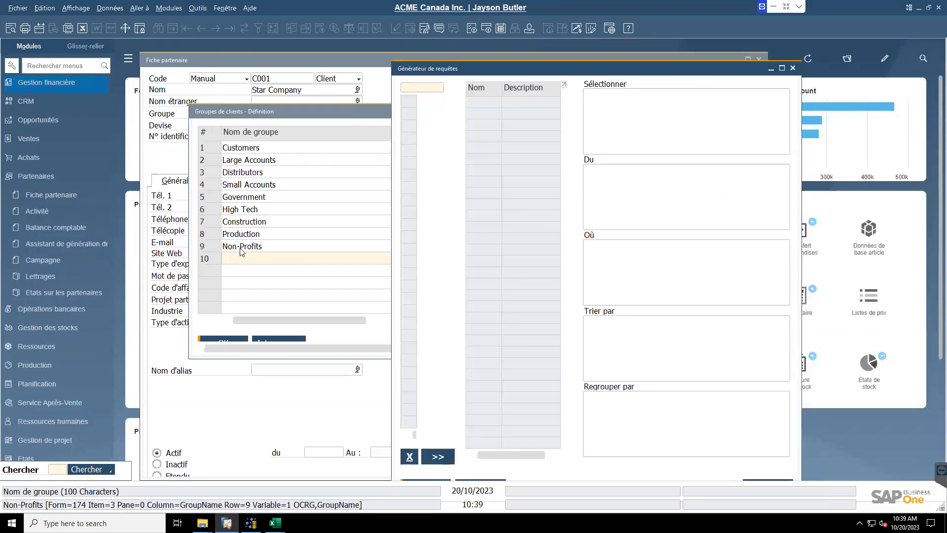
# Load the table OCRG as the source table in the query generator and shift its window to see its fields
pyautogui.click(418, 86)
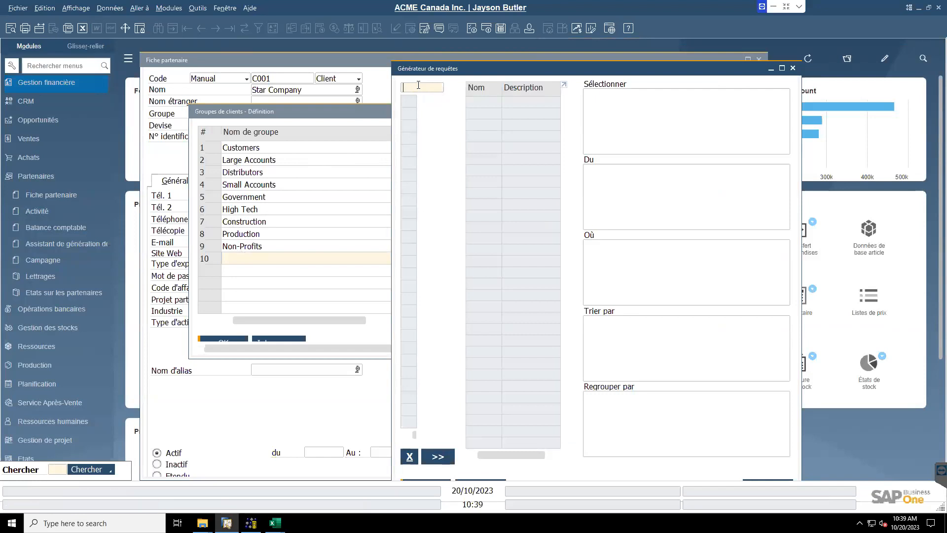
pyautogui.write('OIC')
pyautogui.press('BackSpace')
pyautogui.press('BackSpace')
pyautogui.press('Tab')
pyautogui.moveTo(494, 69); pyautogui.dragTo(449, 69)
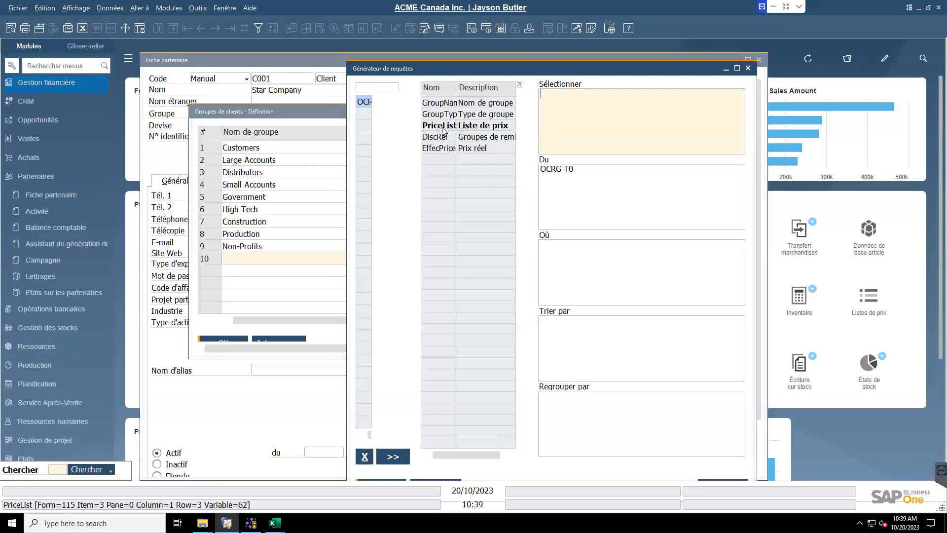
# Execute the query for all columns of OCRG and sort the results by Type de groupe
pyautogui.click(608, 139)
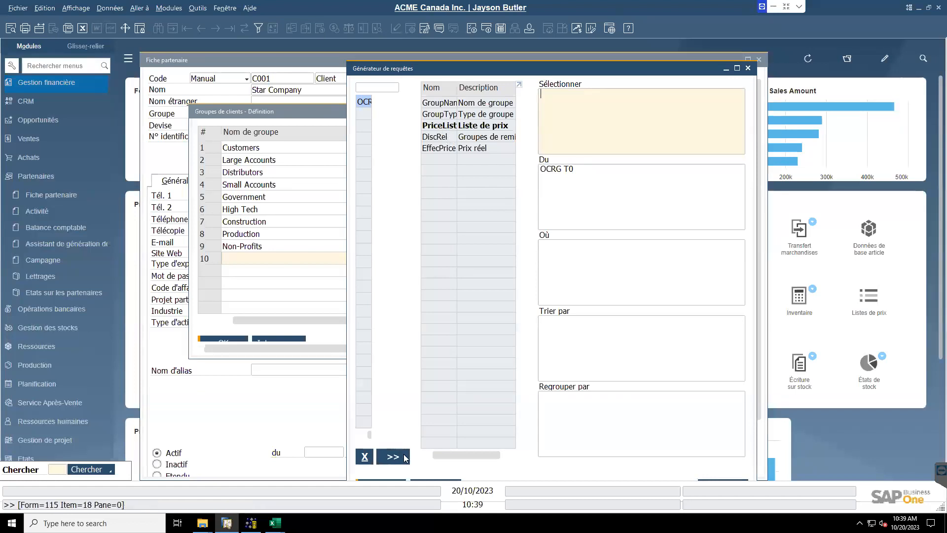
pyautogui.moveTo(577, 63); pyautogui.dragTo(518, 46)
pyautogui.click(332, 468)
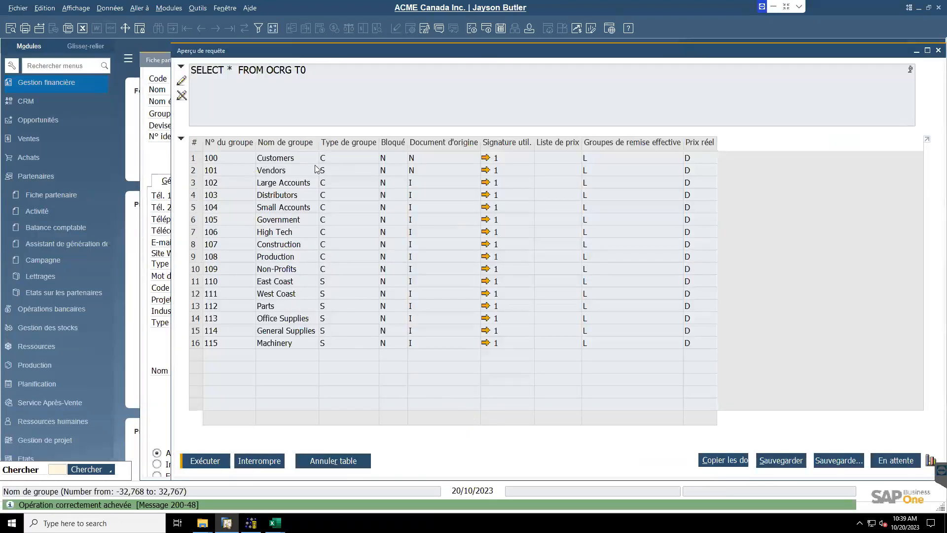
pyautogui.doubleClick(345, 143)
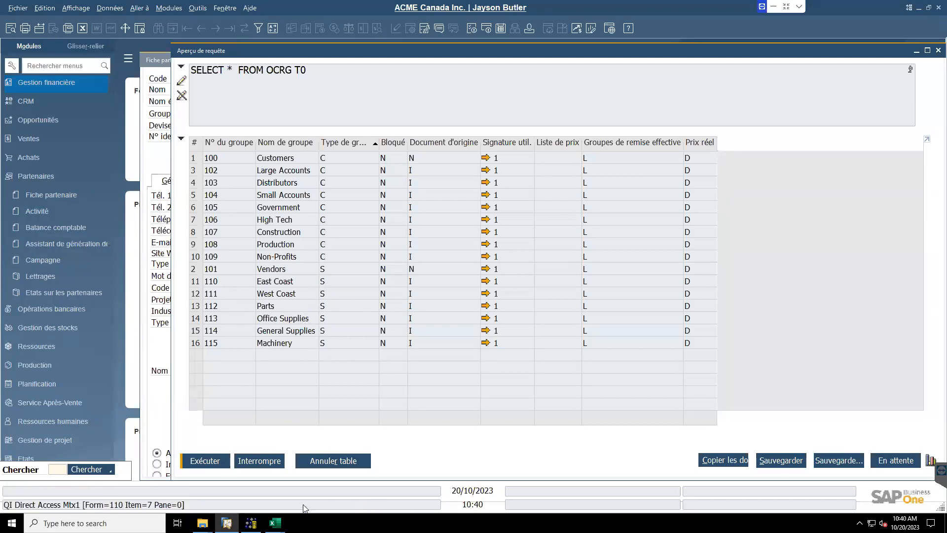
# Switch to the OCRD_Test workbook in Excel, widen the GroupCode column and enter group code 103 for C001
pyautogui.moveTo(275, 523)
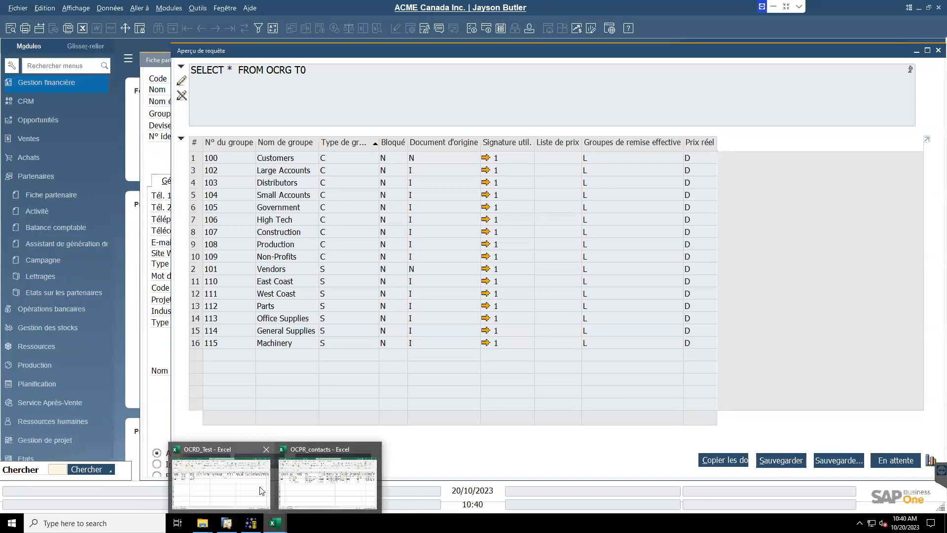
pyautogui.click(236, 487)
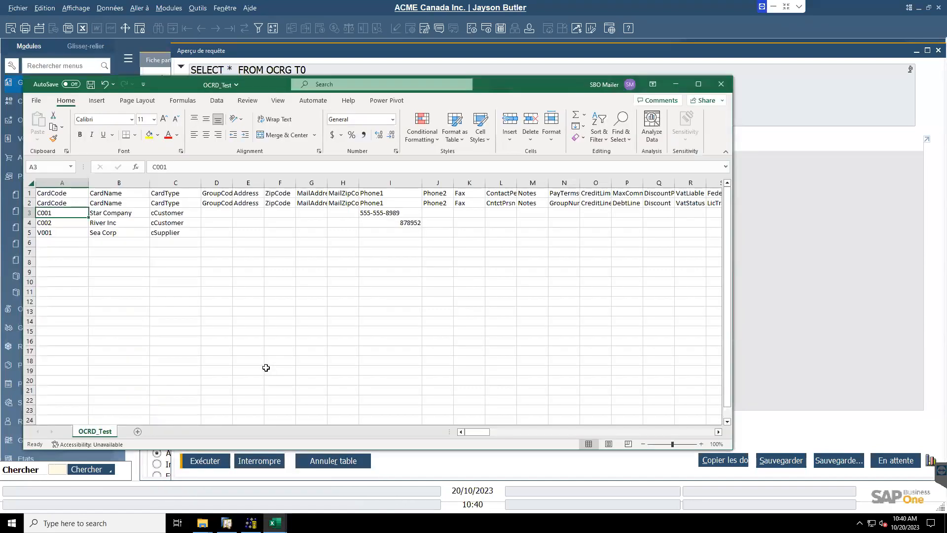
pyautogui.moveTo(234, 184); pyautogui.dragTo(266, 185)
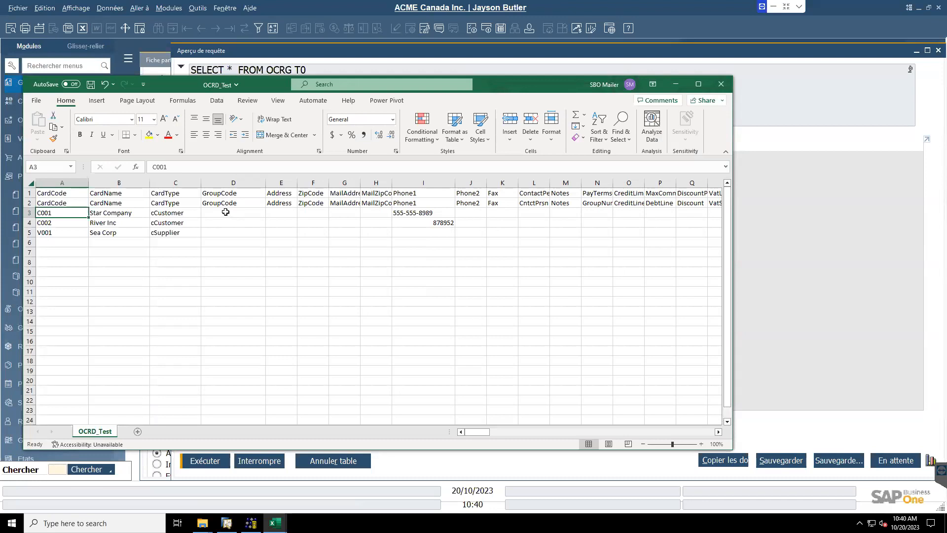
pyautogui.click(225, 212)
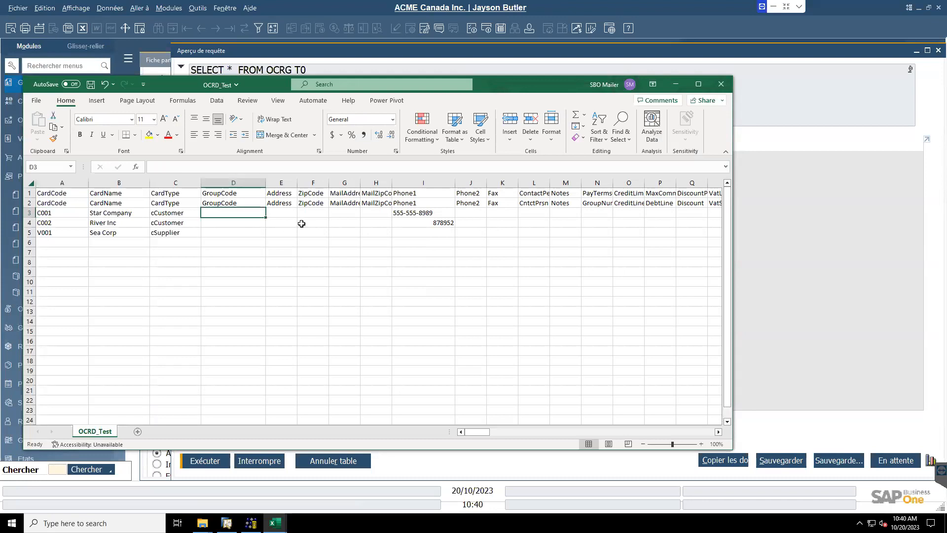
pyautogui.write('103')
pyautogui.press('Return')
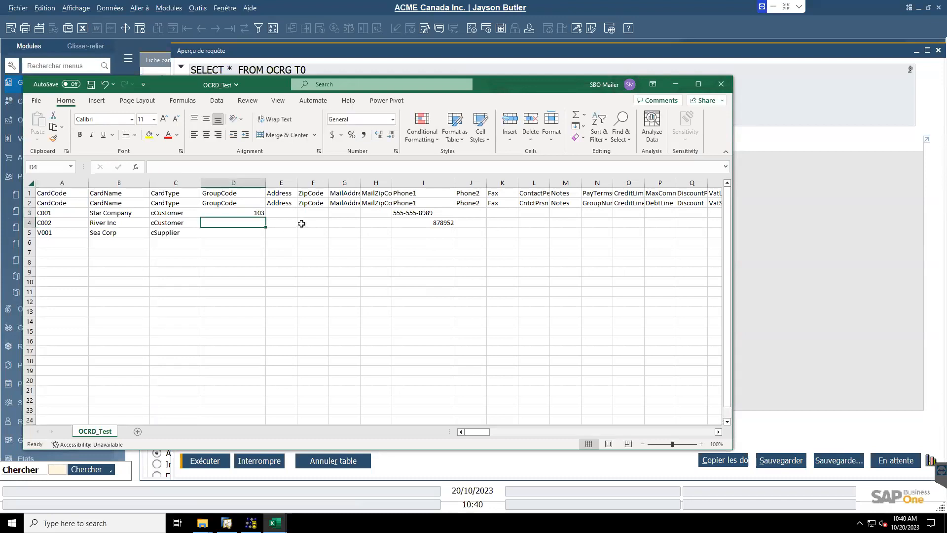
# With the workbook moved beside the query results, enter GroupCode 105 for C002 and 114 for V001
pyautogui.moveTo(514, 89); pyautogui.dragTo(826, 122)
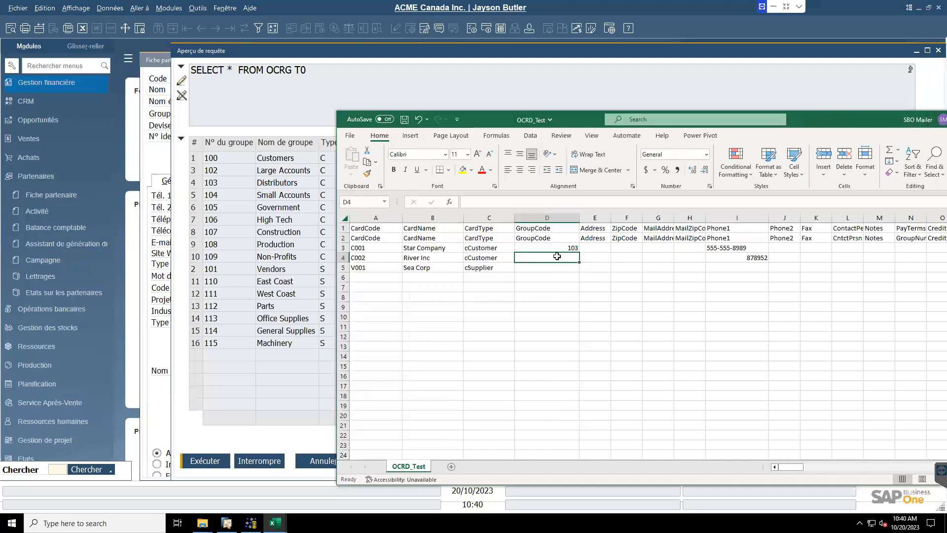
pyautogui.write('105')
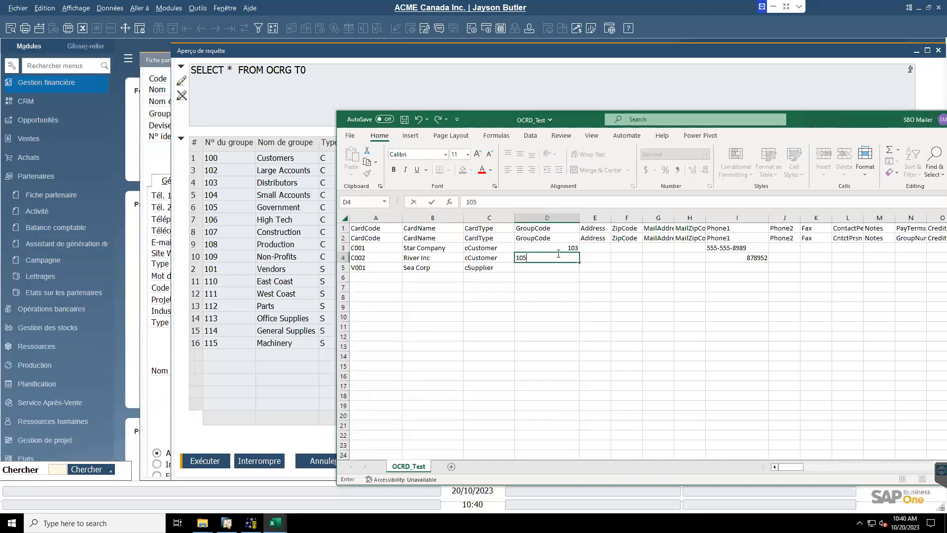
pyautogui.press('Return')
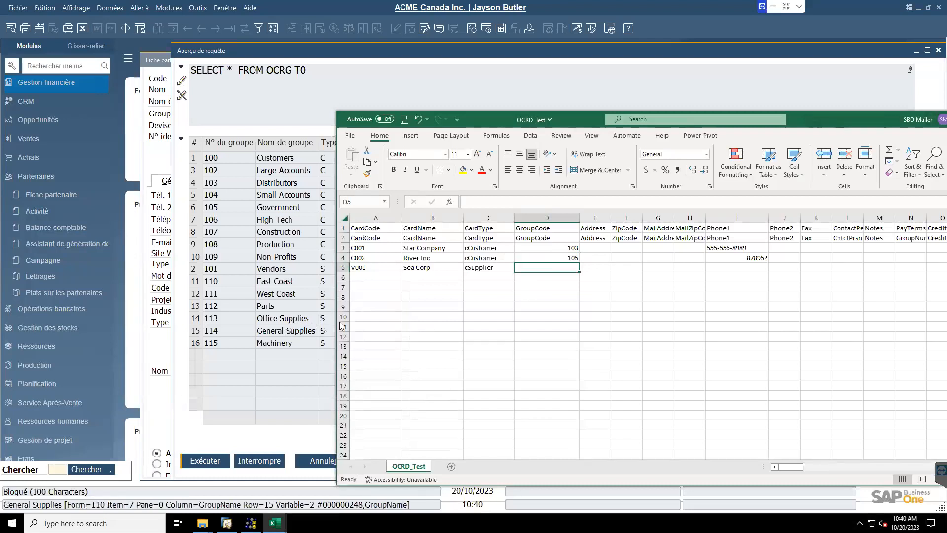
pyautogui.write('11')
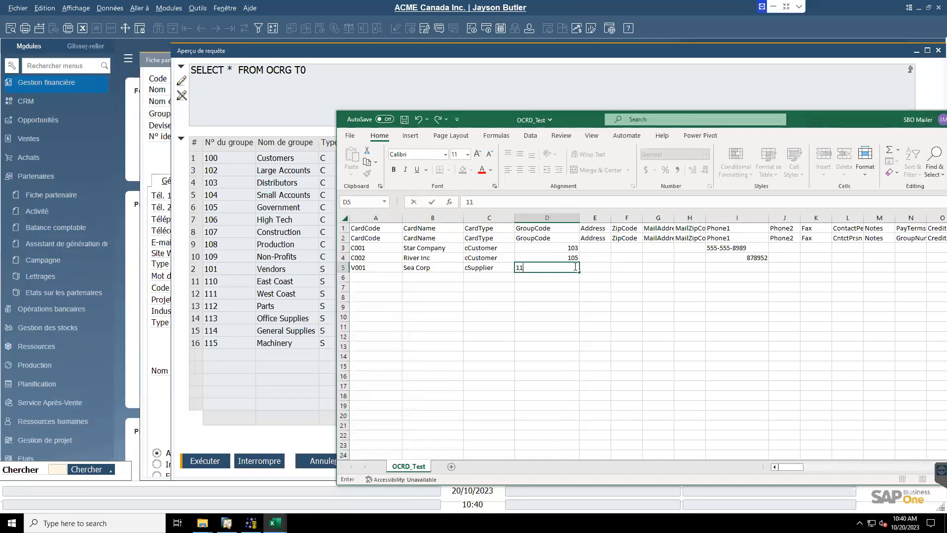
pyautogui.moveTo(568, 119); pyautogui.dragTo(321, 23)
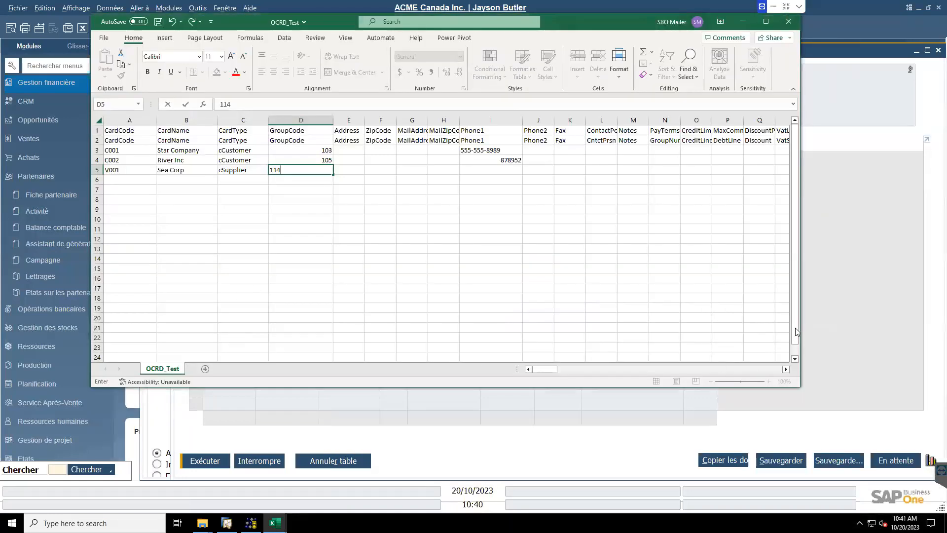
# Save the workbook as a new CSV file named OCRD_Test_misejour in the DTW Demo 20231020 folder
pyautogui.click(794, 359)
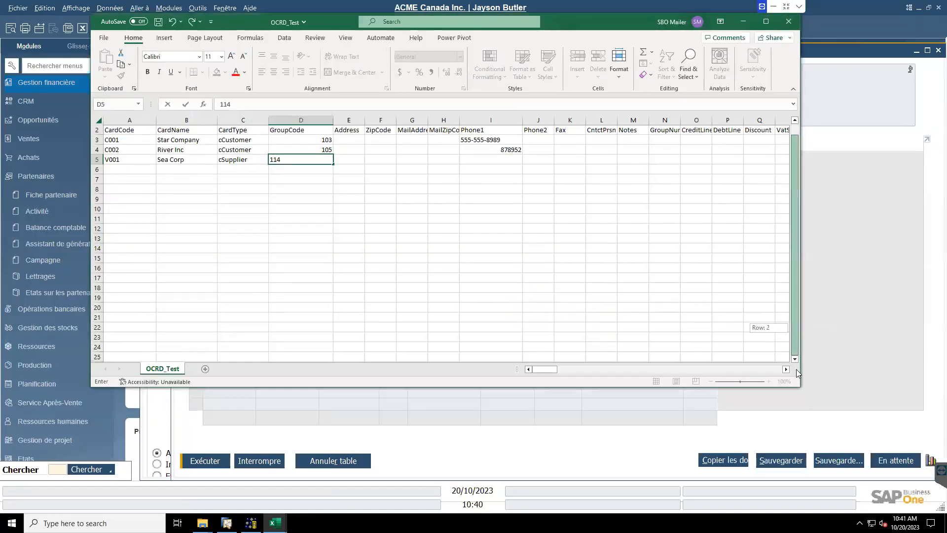
pyautogui.click(104, 39)
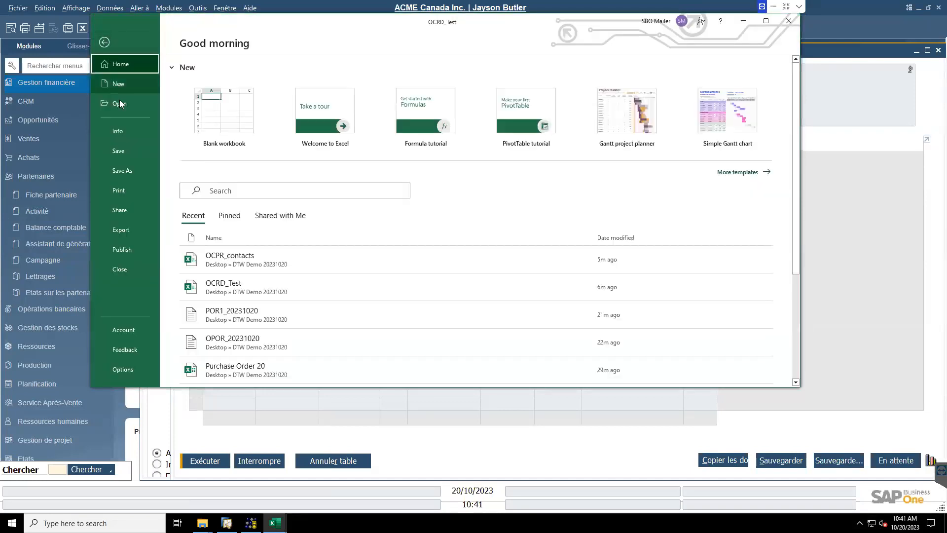
pyautogui.click(125, 168)
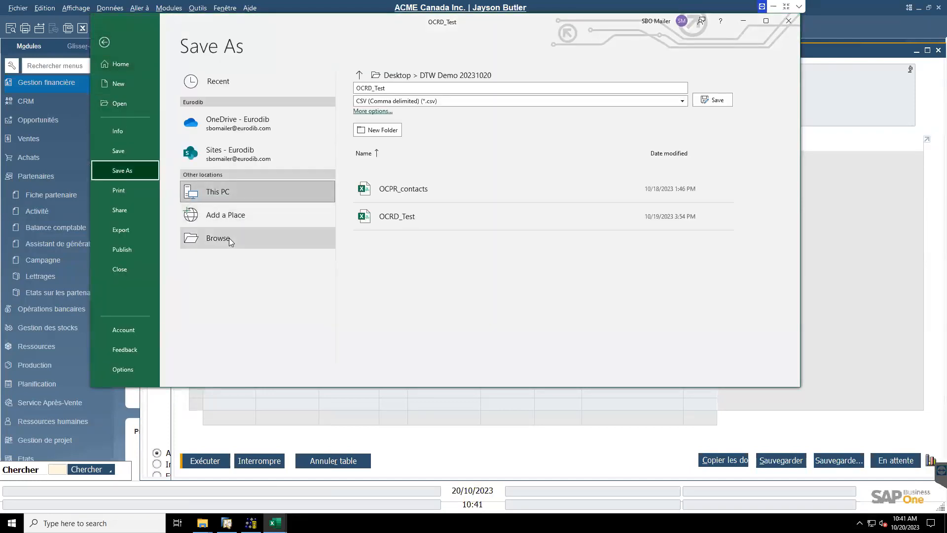
pyautogui.click(388, 88)
pyautogui.click(387, 89)
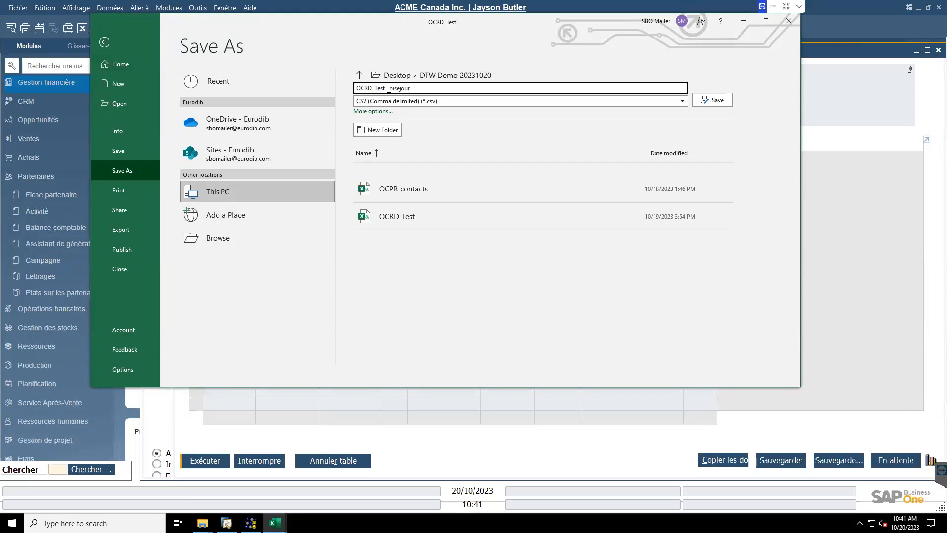
pyautogui.click(713, 100)
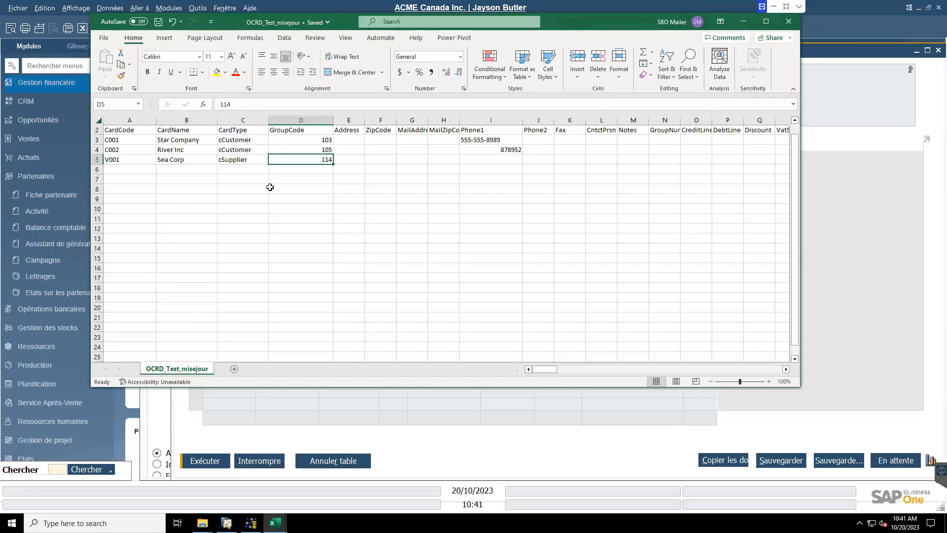
pyautogui.click(508, 148)
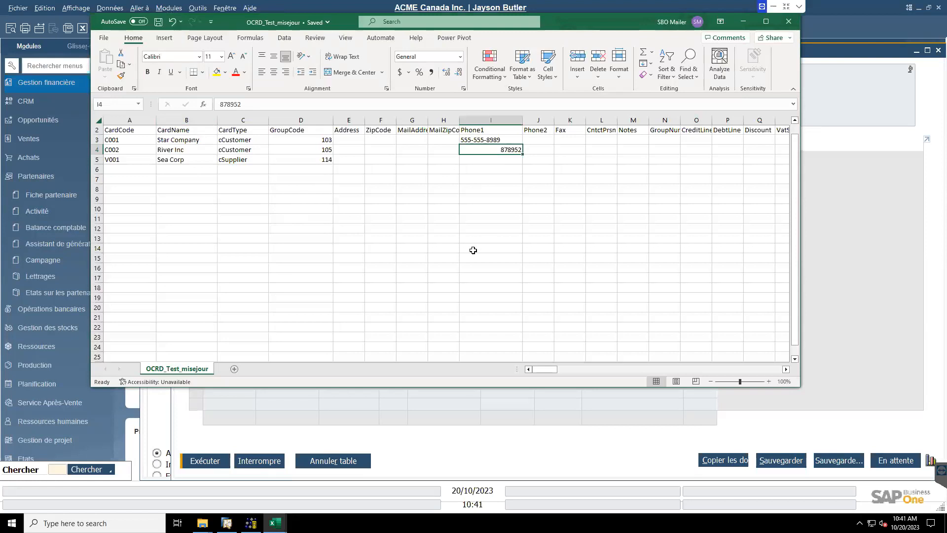
# Switch to the Data Transfer Workbench and start an import of Master Data with the operation Update Existing Data
pyautogui.click(251, 523)
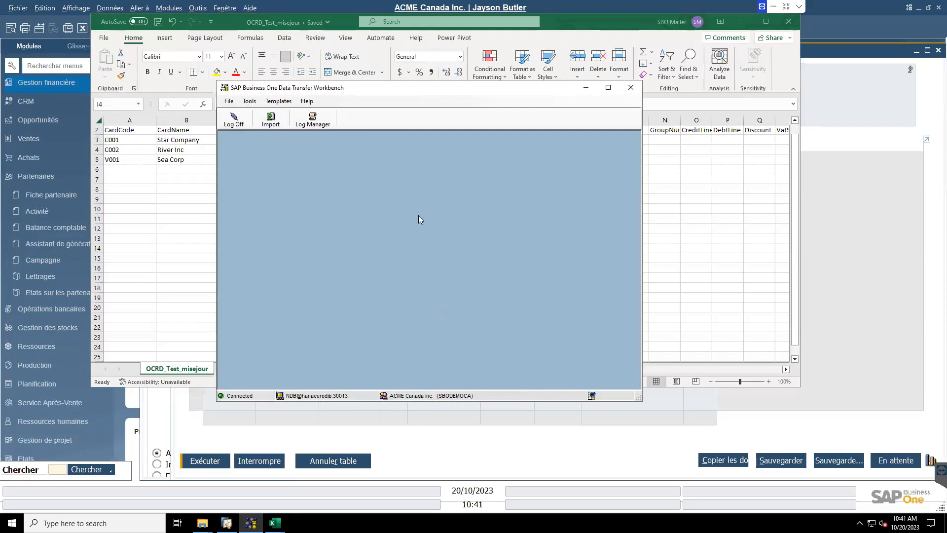
pyautogui.click(271, 120)
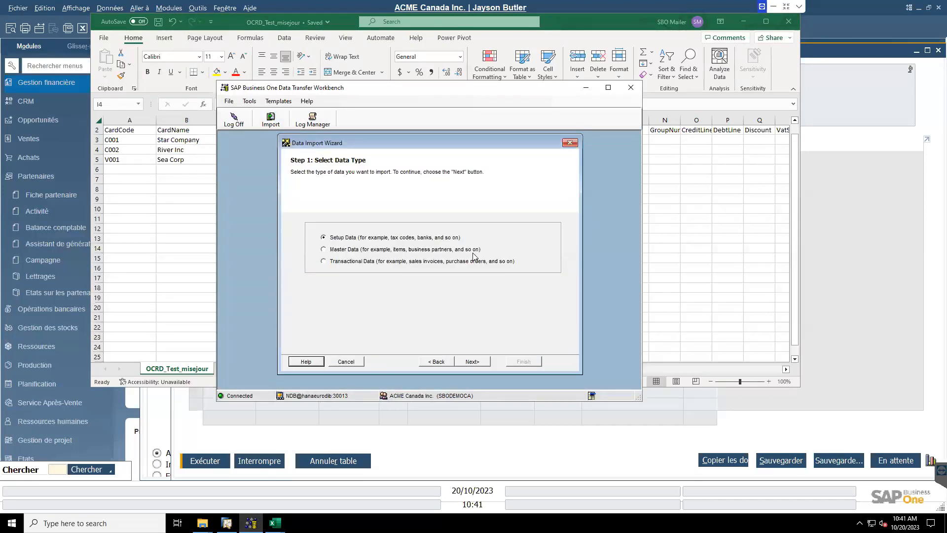
pyautogui.click(427, 251)
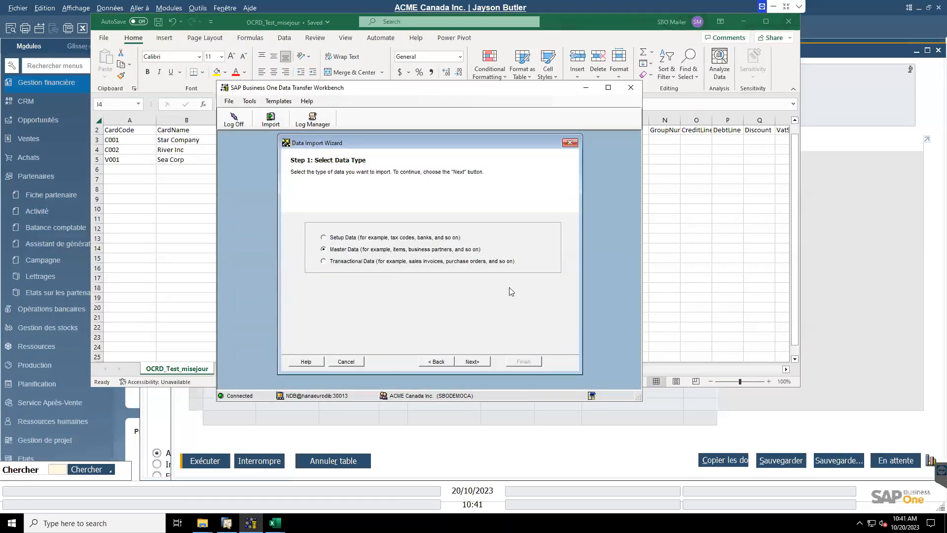
pyautogui.click(472, 362)
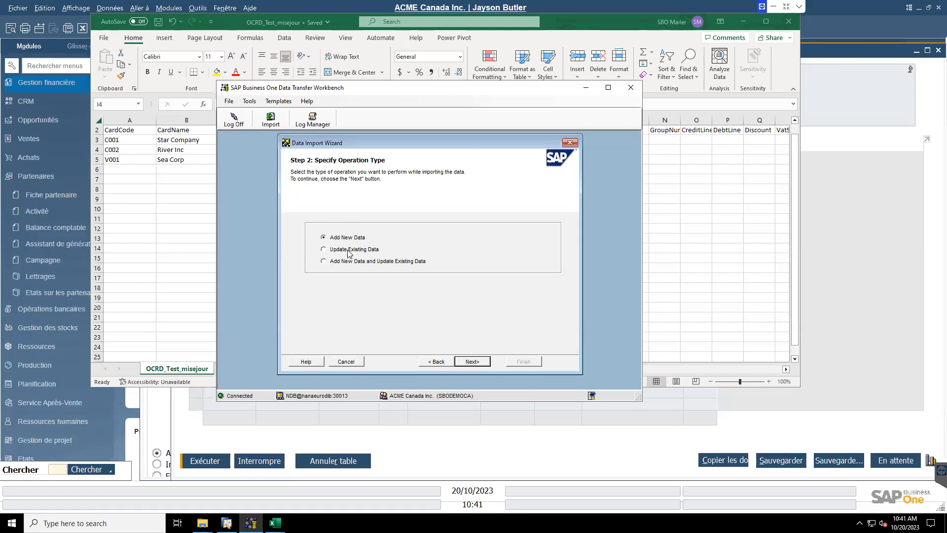
pyautogui.click(324, 250)
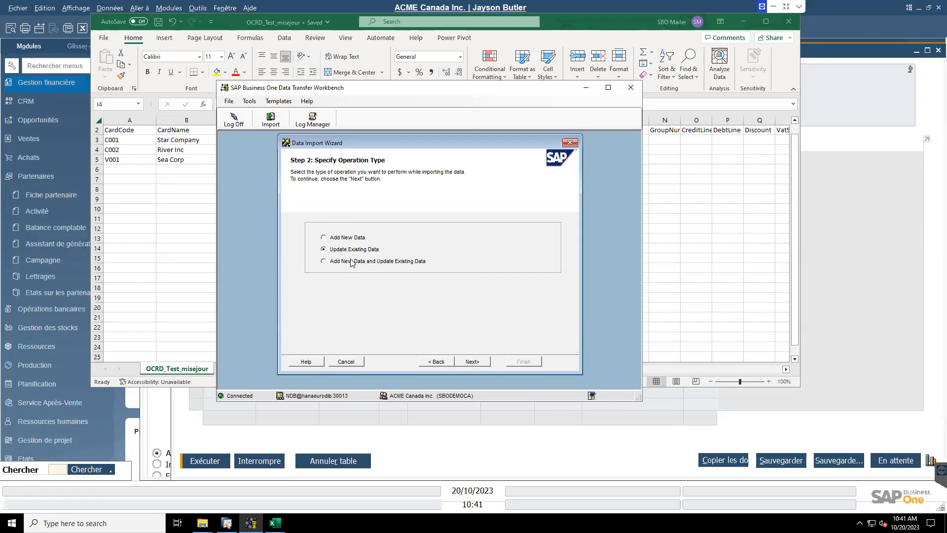
pyautogui.click(481, 363)
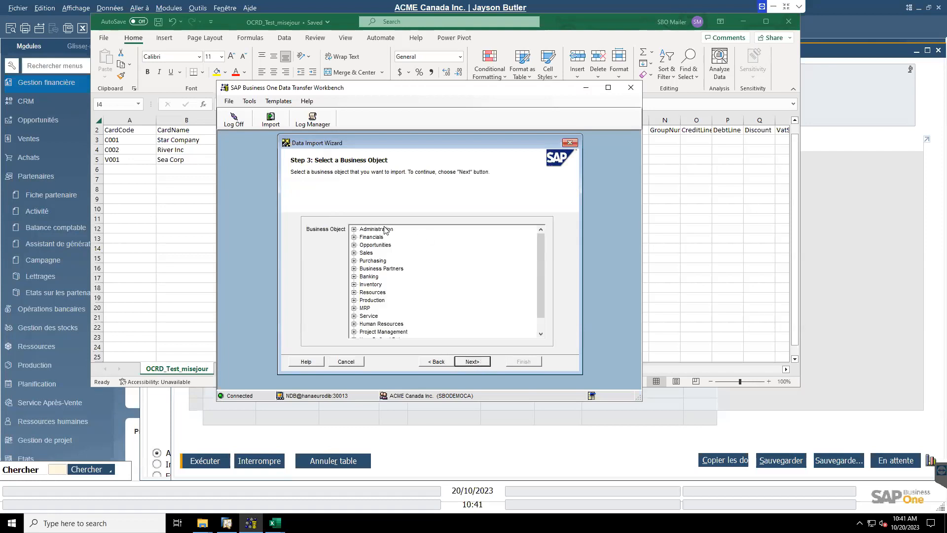
# Choose Business Partner Master Data under Business Partners as the business object and continue to the data source step
pyautogui.click(354, 269)
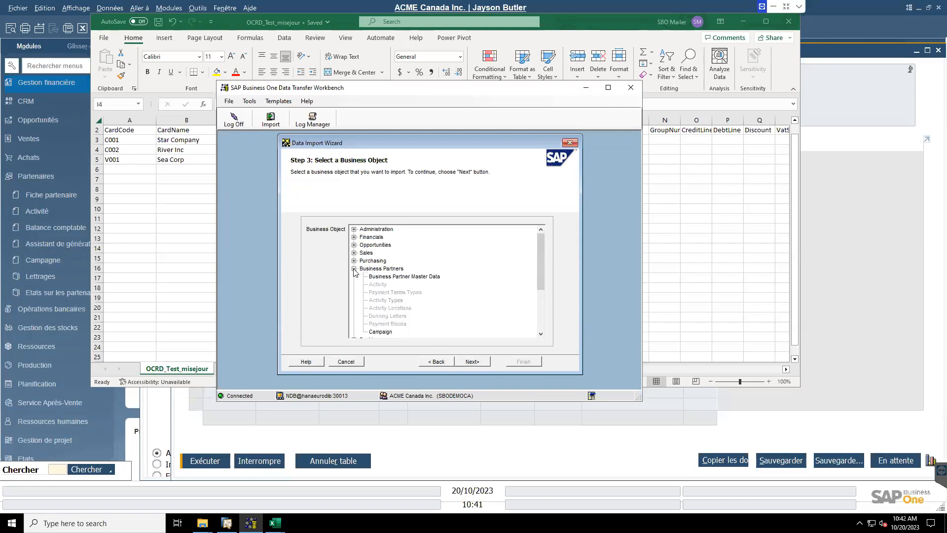
pyautogui.click(382, 277)
pyautogui.click(472, 362)
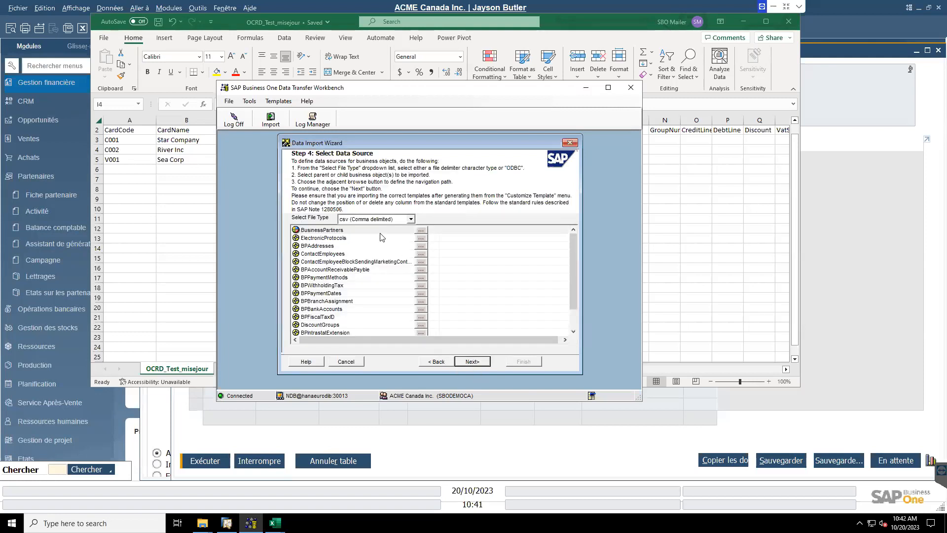
# Assign OCRD_Test_misejour as the comma-delimited source file for BusinessPartners and continue to the field mapping
pyautogui.click(421, 231)
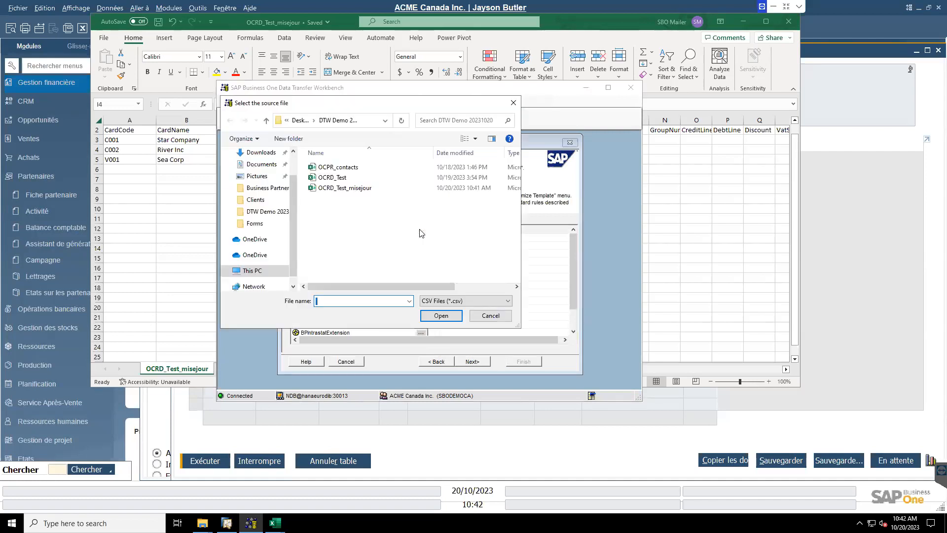
pyautogui.click(345, 189)
pyautogui.doubleClick(345, 189)
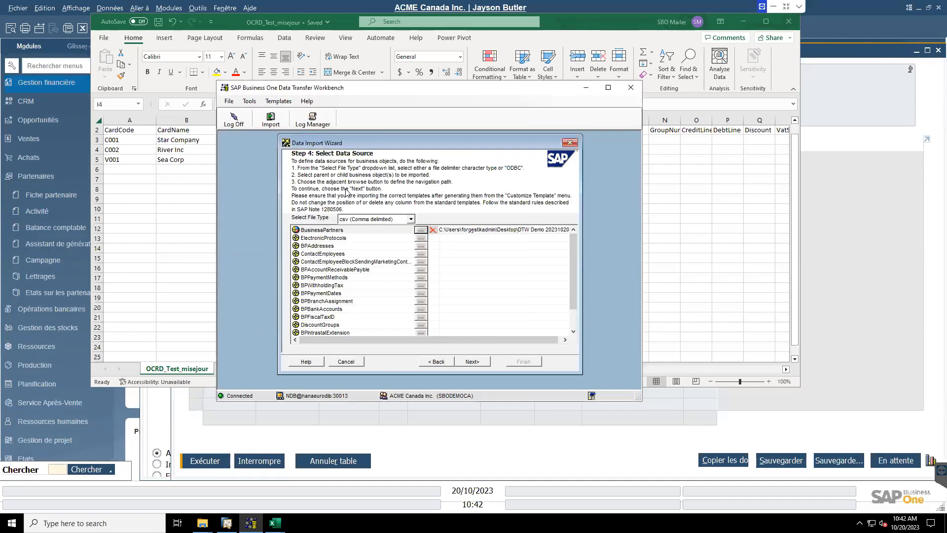
pyautogui.click(476, 366)
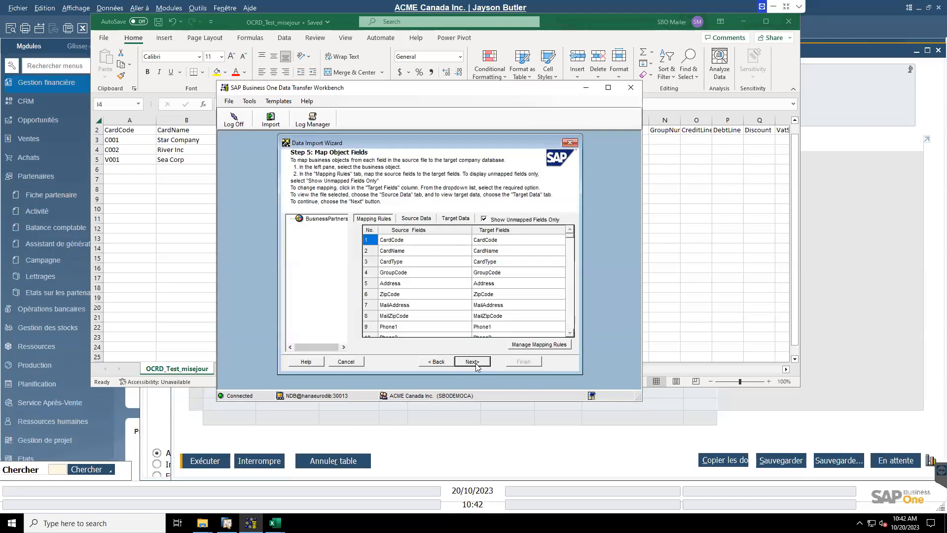
# Review the source data with the GroupCode column widened, and run the import simulation with the preset error handling
pyautogui.click(416, 218)
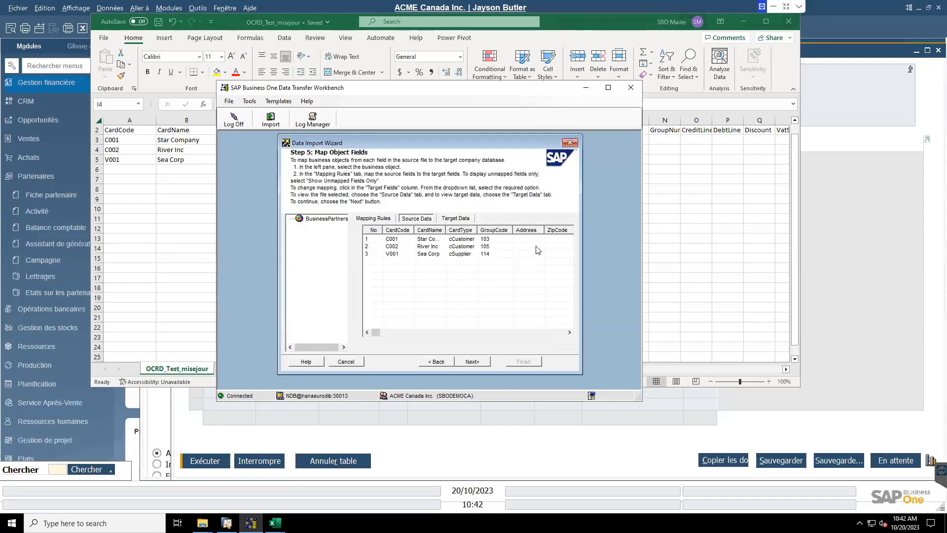
pyautogui.moveTo(513, 230); pyautogui.dragTo(535, 230)
pyautogui.click(476, 362)
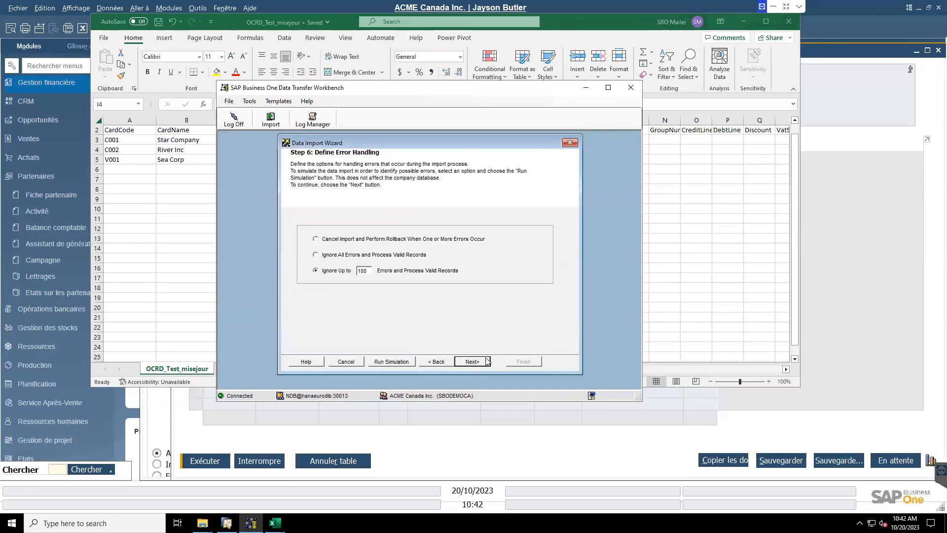
pyautogui.click(400, 361)
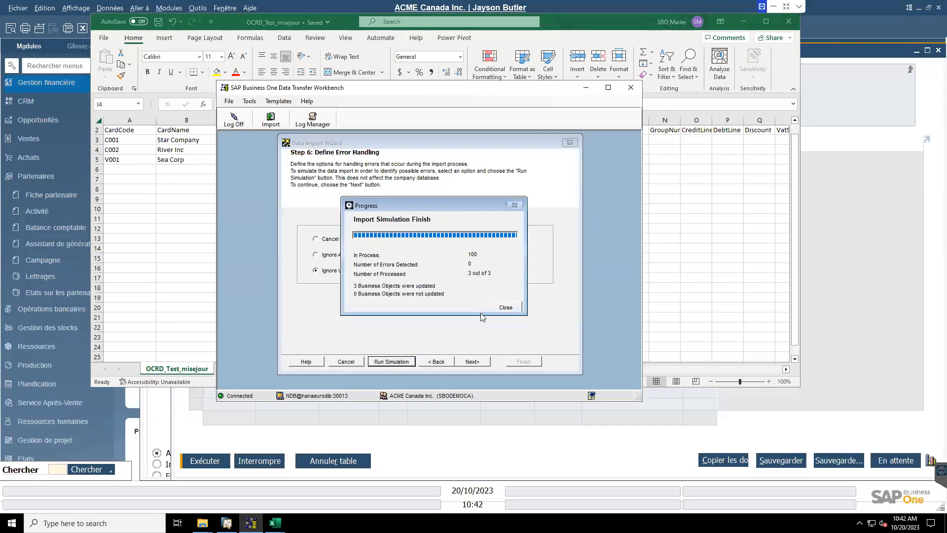
# Close the simulation results and their detailed log, and run the actual import of the business partner updates
pyautogui.click(506, 307)
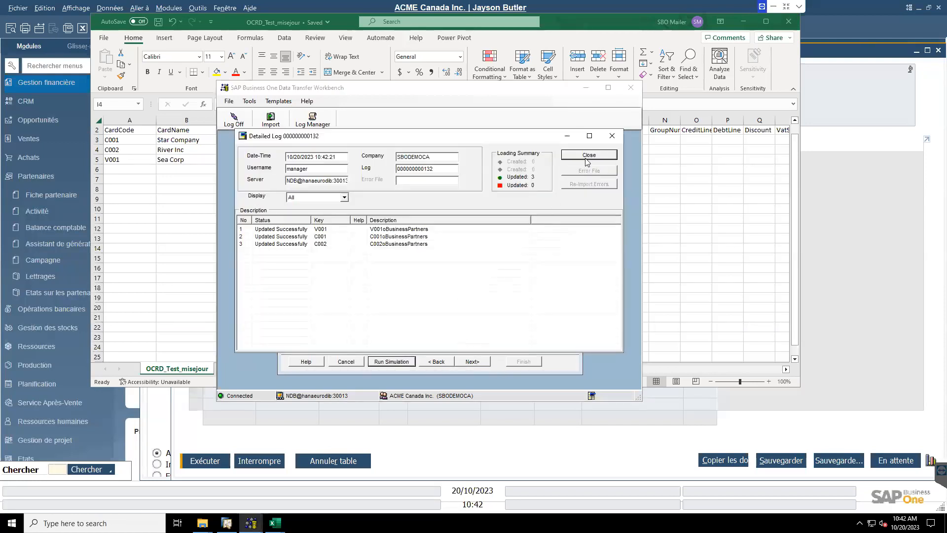
pyautogui.click(589, 155)
pyautogui.click(475, 361)
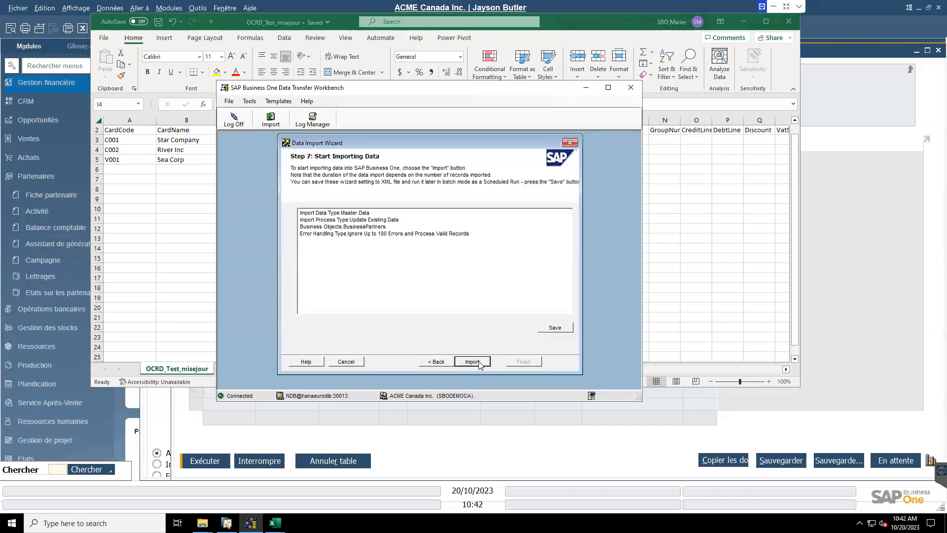
pyautogui.click(477, 361)
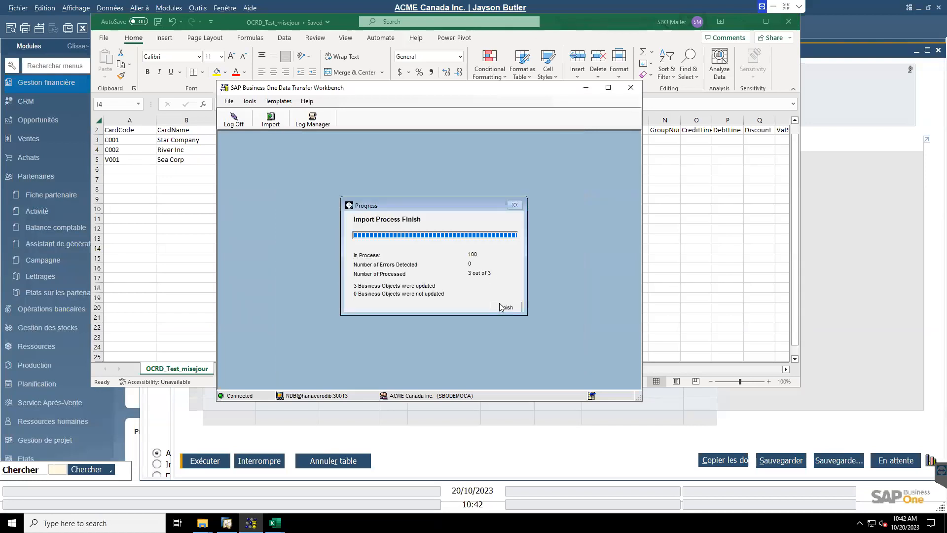
# Switch to SAP Business One and close the query preview, the query generator and the customer group definition window
pyautogui.click(227, 523)
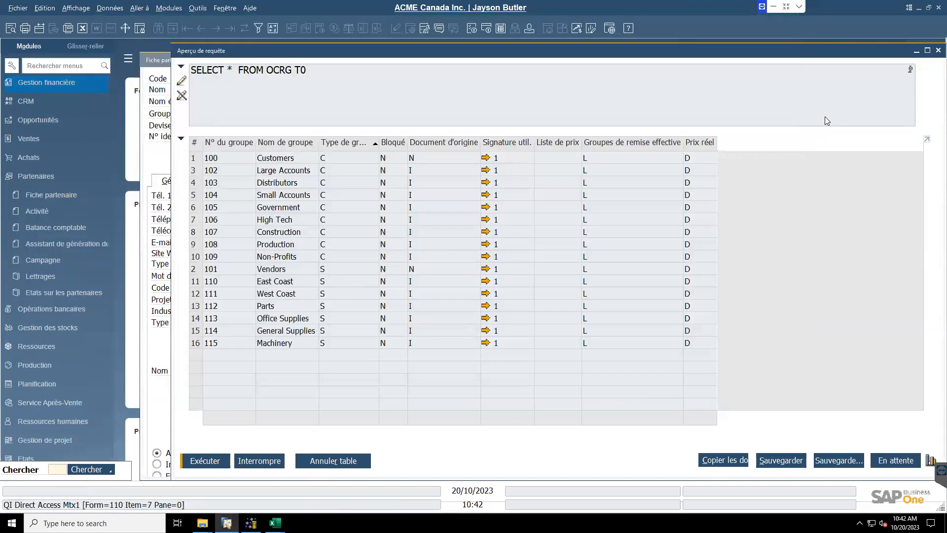
pyautogui.click(937, 51)
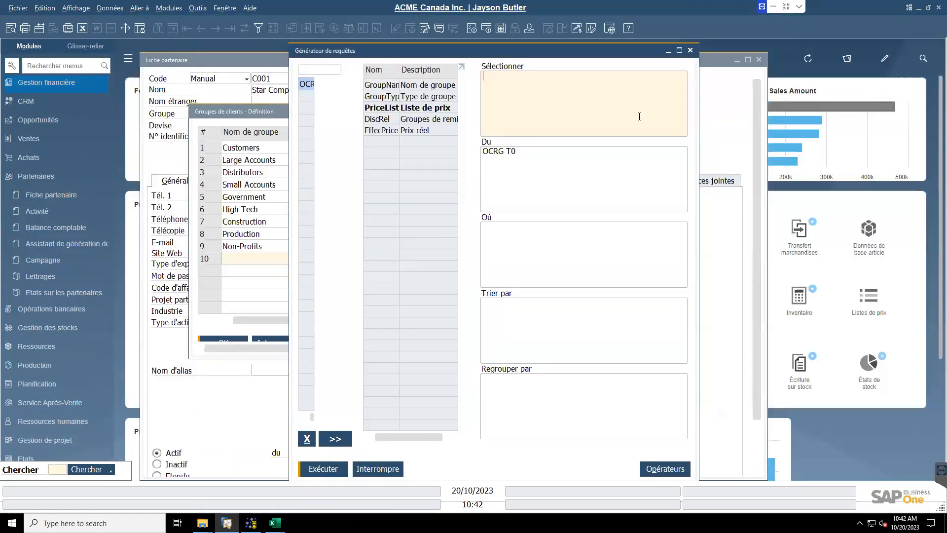
pyautogui.click(690, 51)
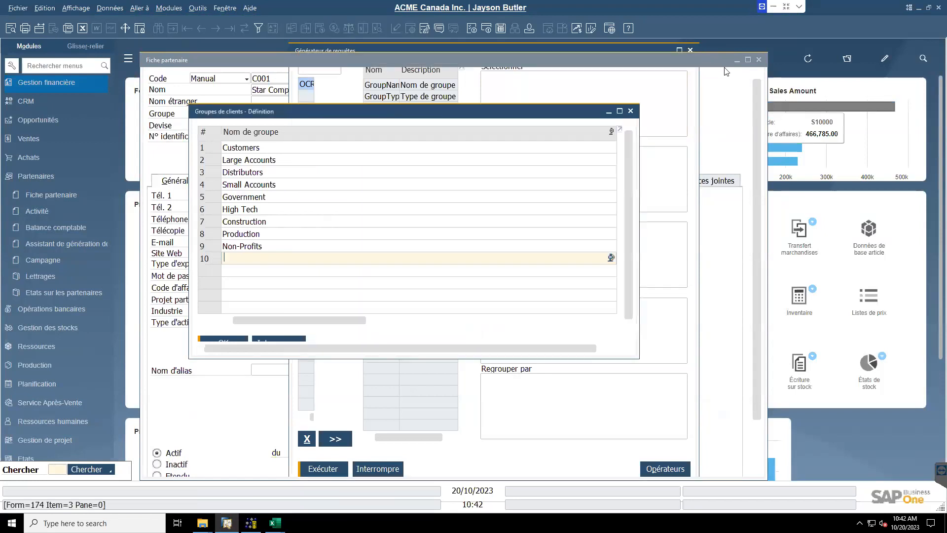
pyautogui.click(630, 111)
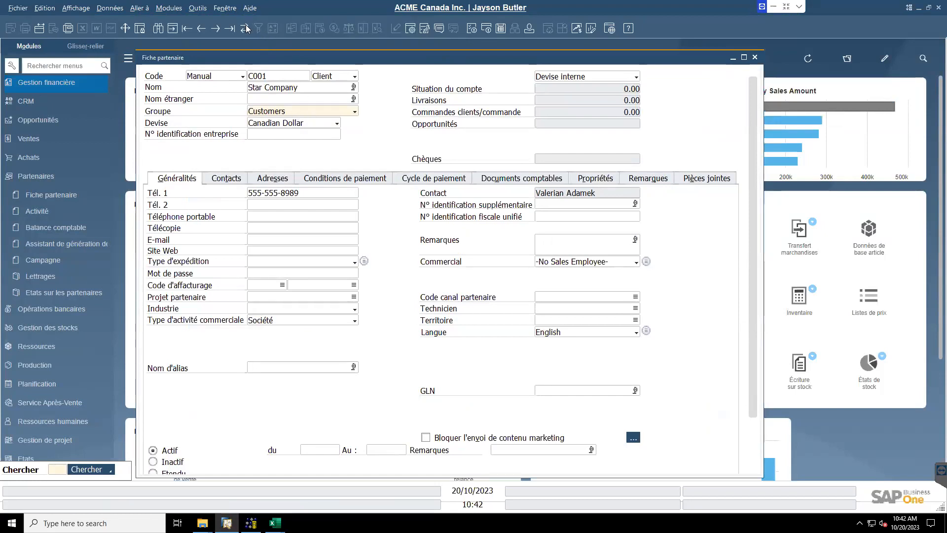
# Discard the unsaved changes on partner C001, check the group of C002, and look up partner V001 by its code
pyautogui.press('Escape')
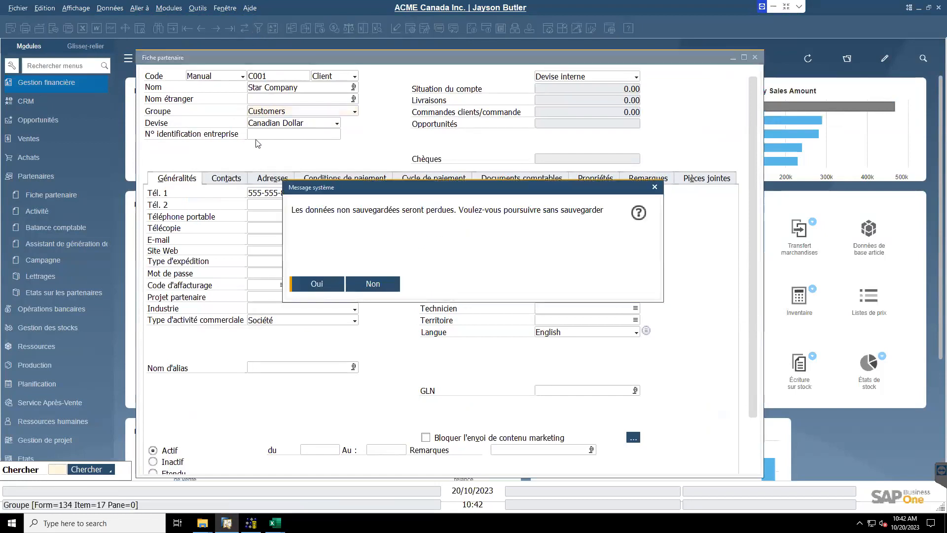
pyautogui.click(321, 290)
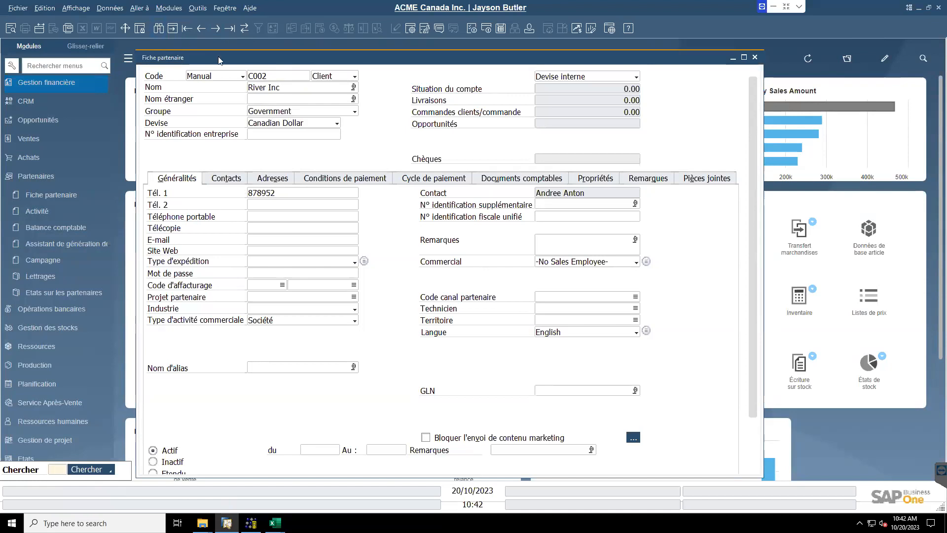
pyautogui.click(158, 29)
pyautogui.write('v001')
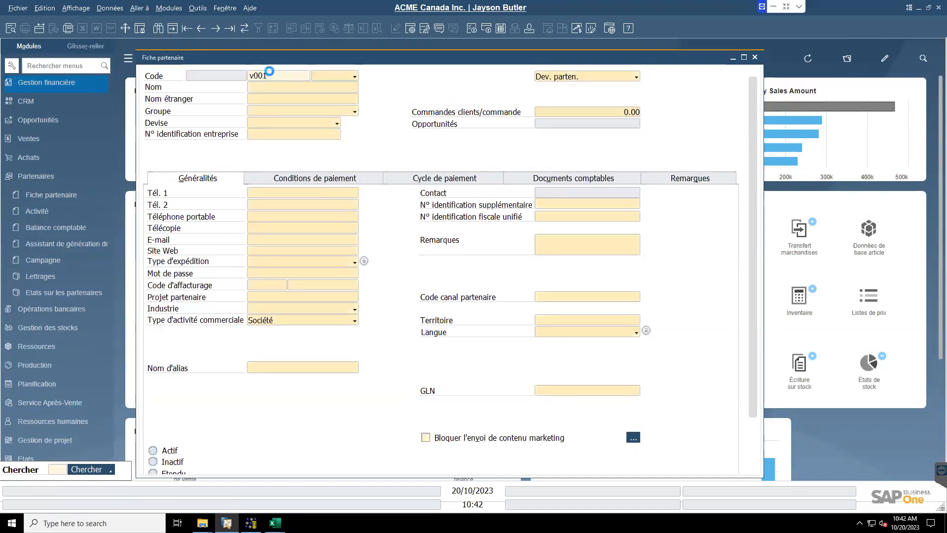
pyautogui.press('Return')
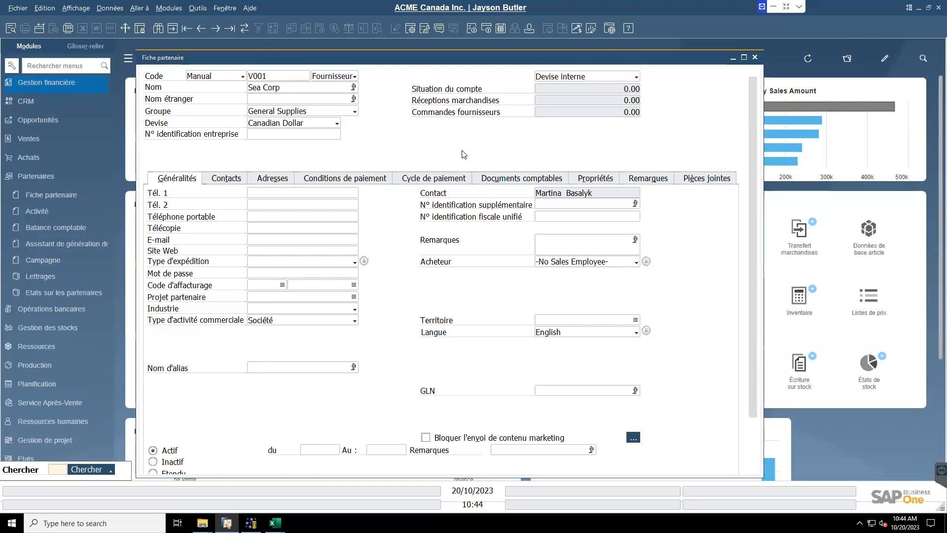
# Close the business partner record and bring the Administration module into view in the module list
pyautogui.click(755, 57)
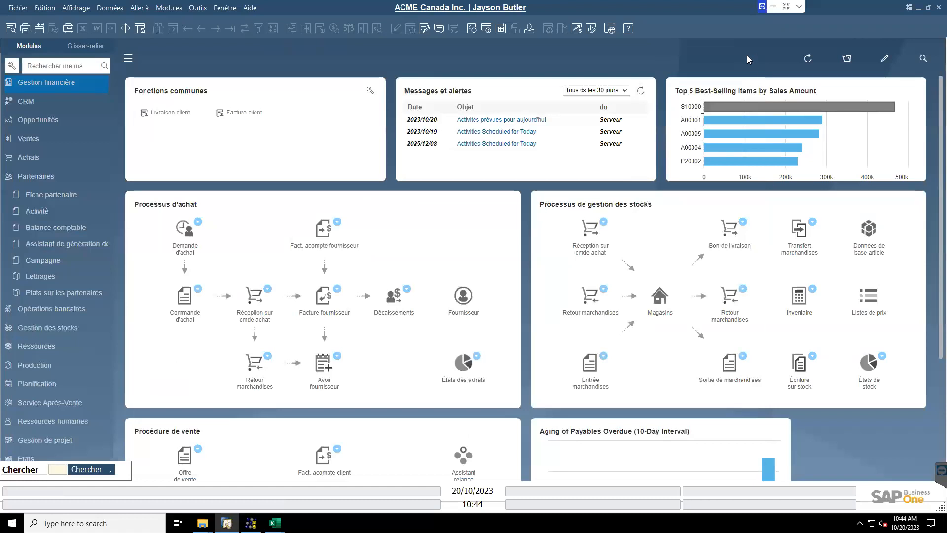
pyautogui.click(37, 84)
pyautogui.click(36, 85)
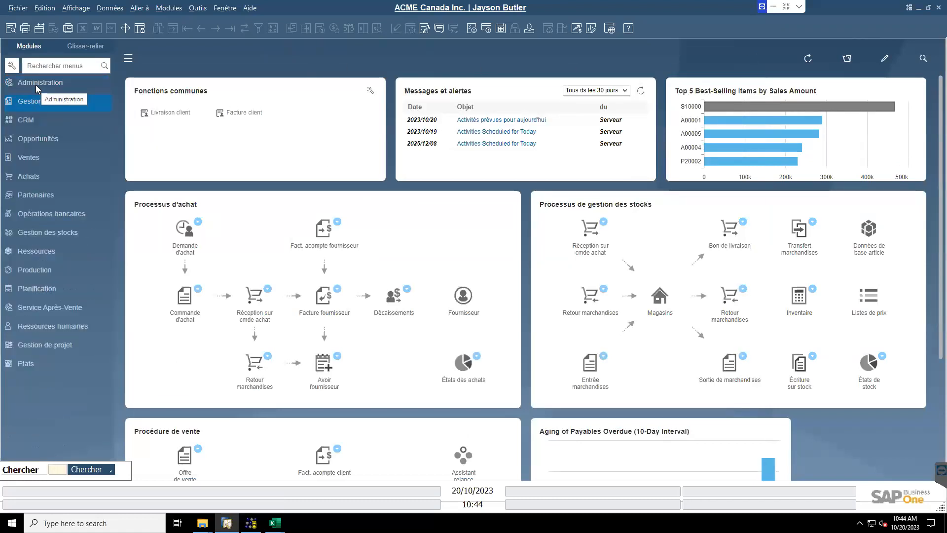